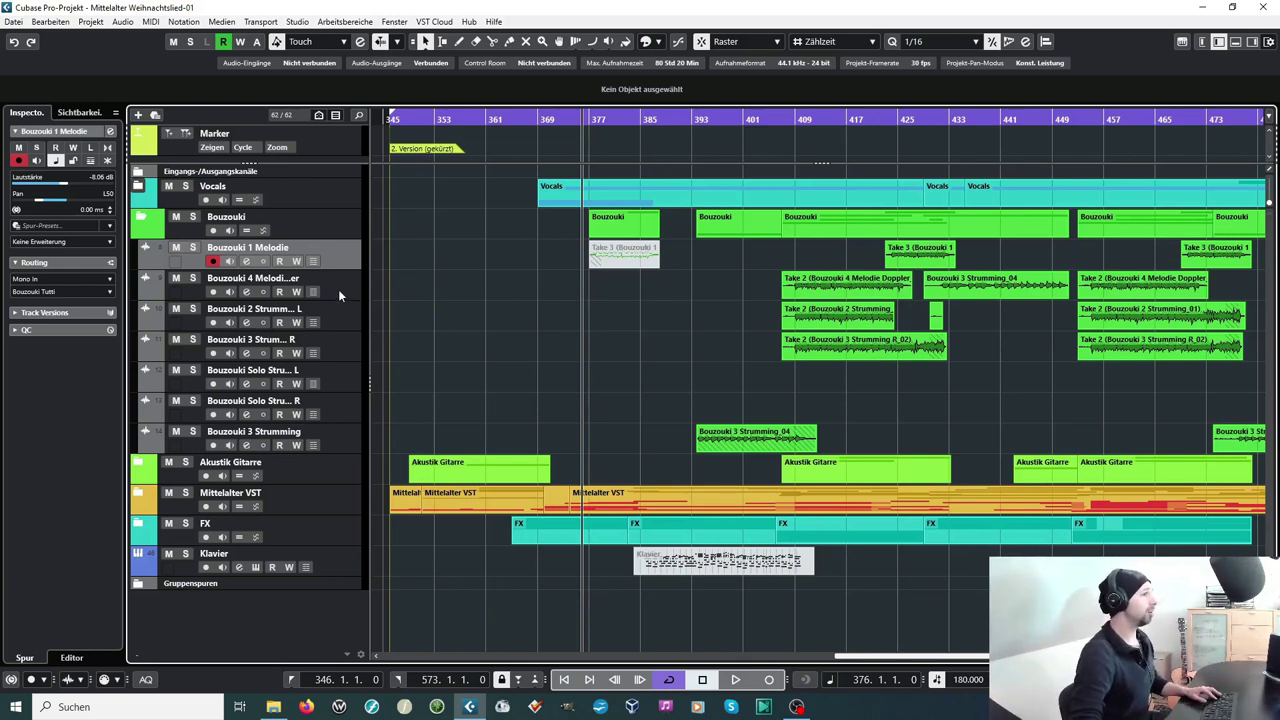
Show the Bouzouki 4 Melodie and Bouzouki 2 Strumming L tracks and select the group of Bouzouki clips starting at bar 407
click(346, 295)
click(356, 325)
drag(724, 291, 878, 398)
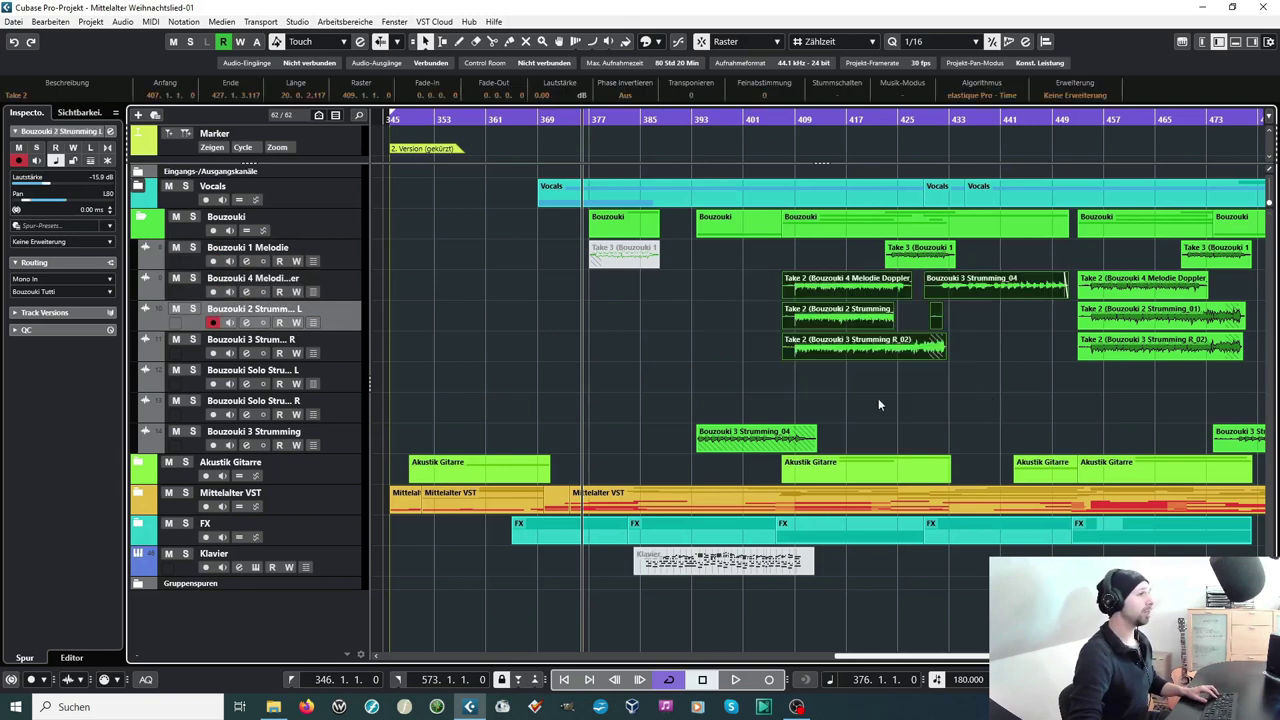
Collapse the Bouzouki folder, select the clips inside the Akustik Gitarre folder to present them, and collapse that folder again
click(146, 222)
click(143, 248)
click(310, 247)
click(325, 290)
drag(504, 287, 1141, 396)
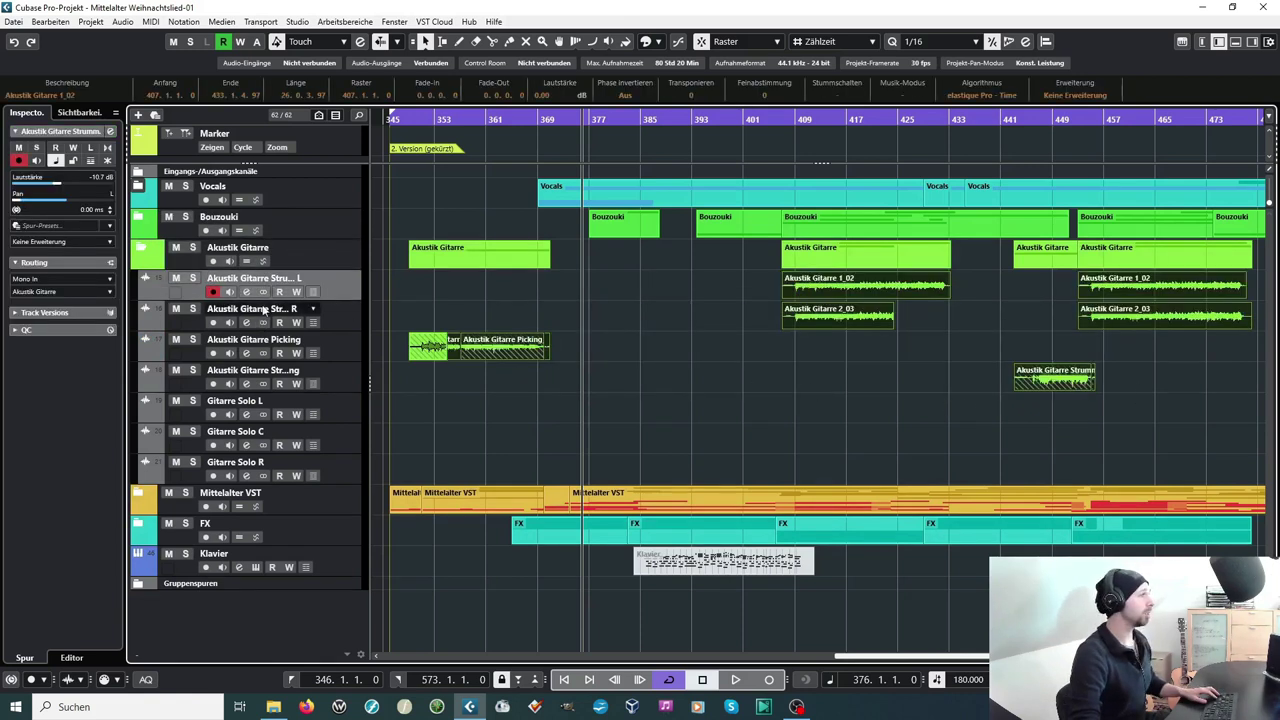
click(143, 249)
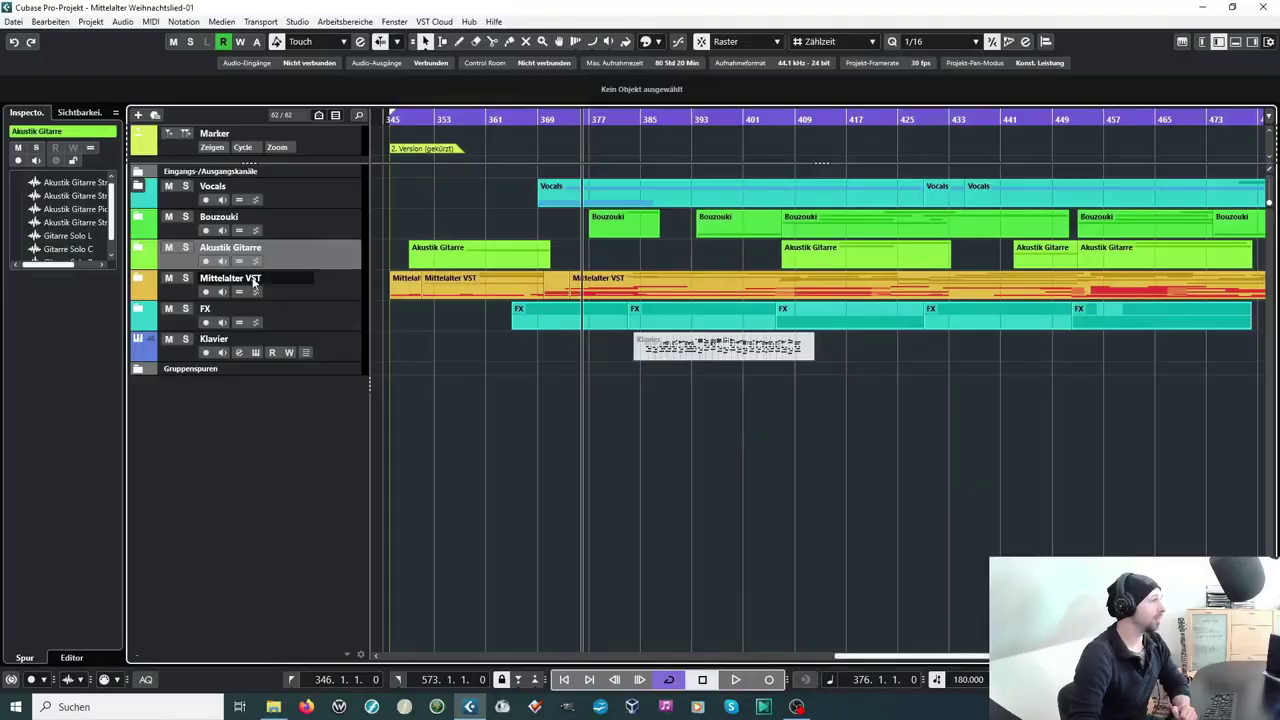
Expand the Mittelalter VST folder and select its Sopranflöte track
click(254, 280)
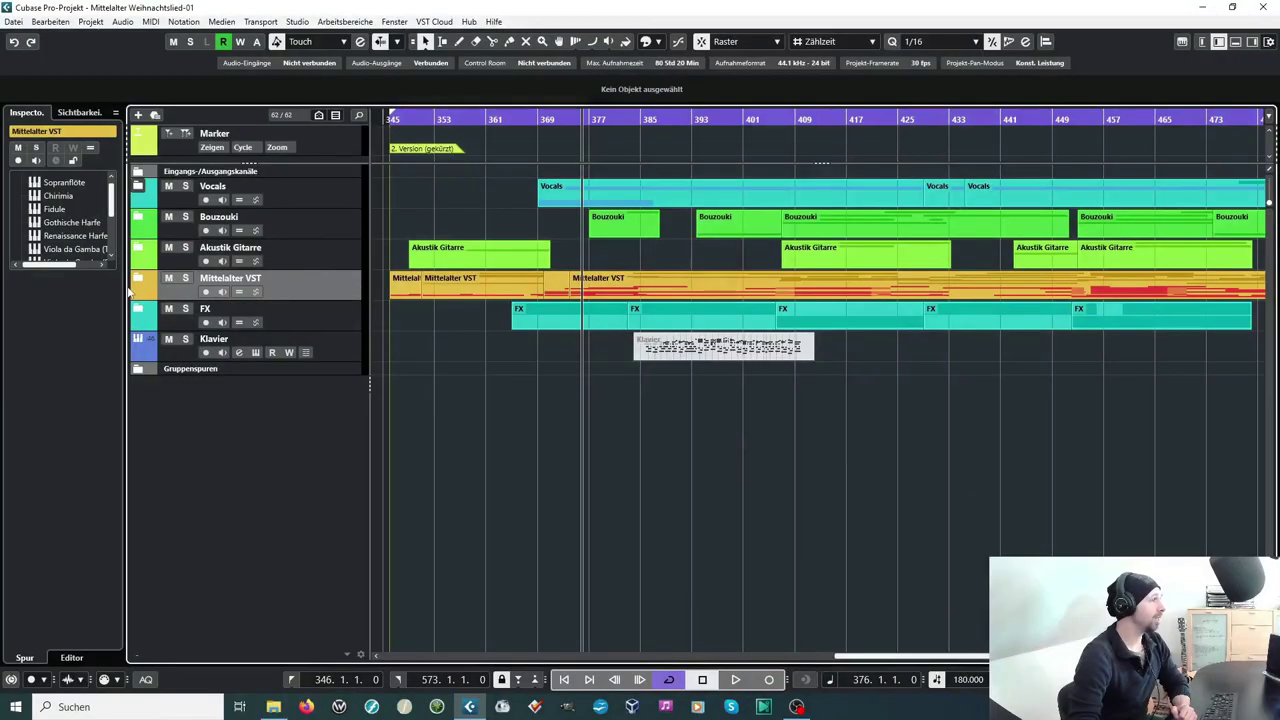
click(138, 280)
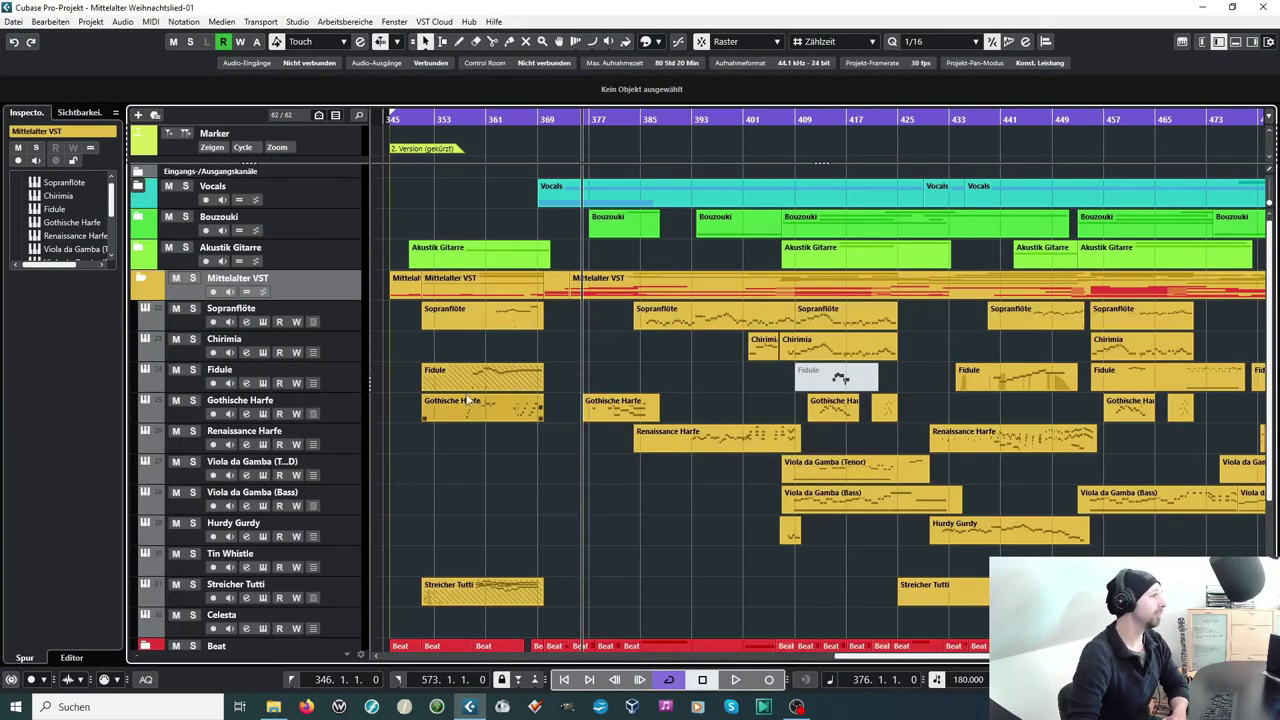
click(338, 318)
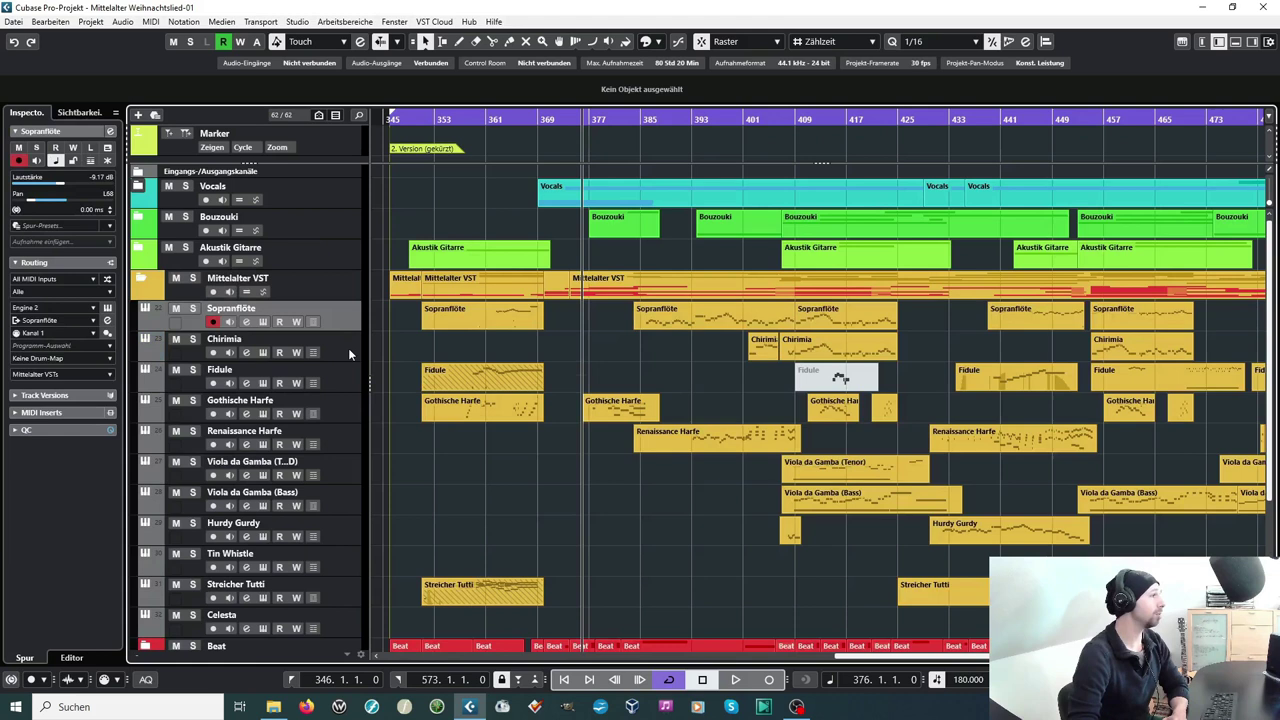
View the virtual instrument windows of the Chirimia and Fidule tracks one after the other, closing each again
click(348, 349)
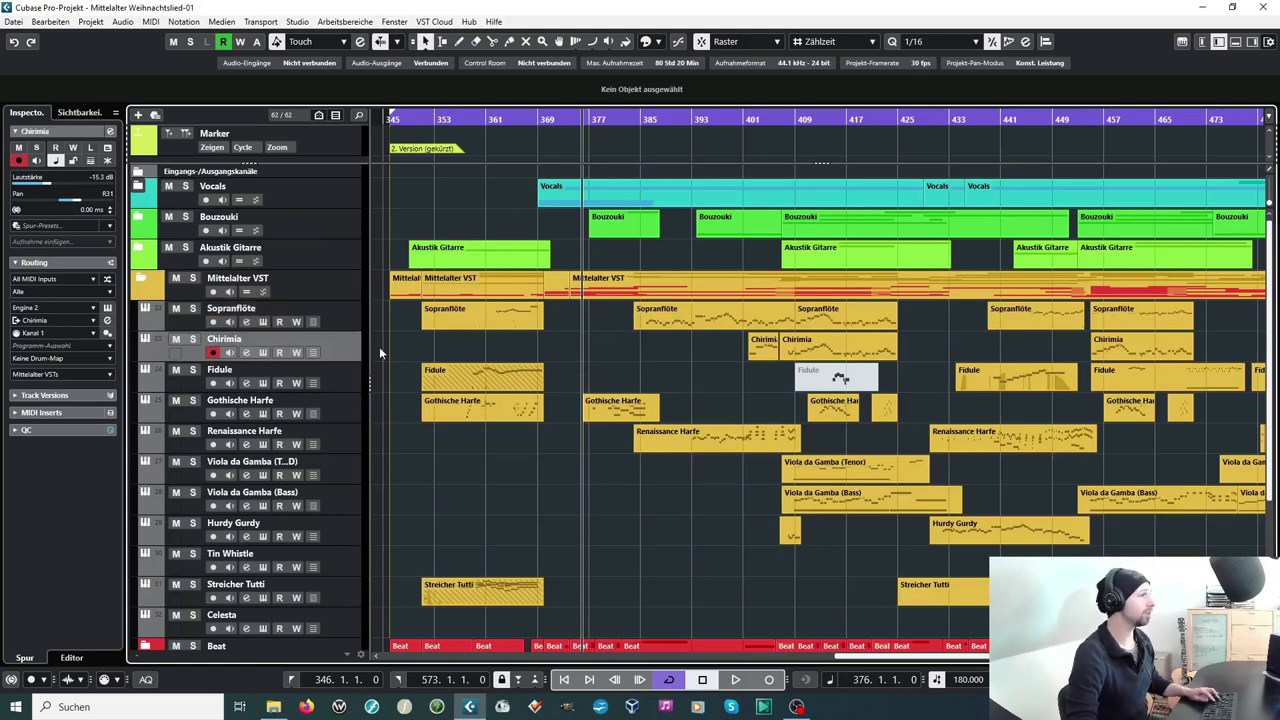
key(ctrl+e)
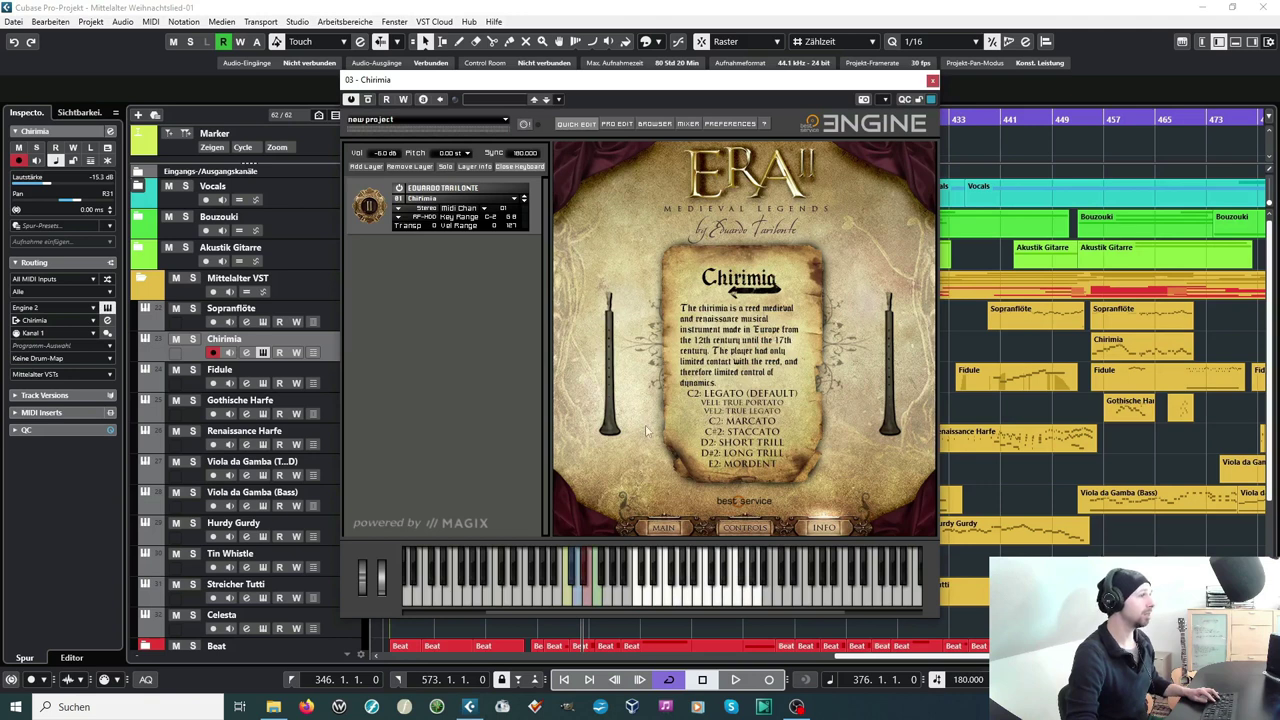
key(ctrl+e)
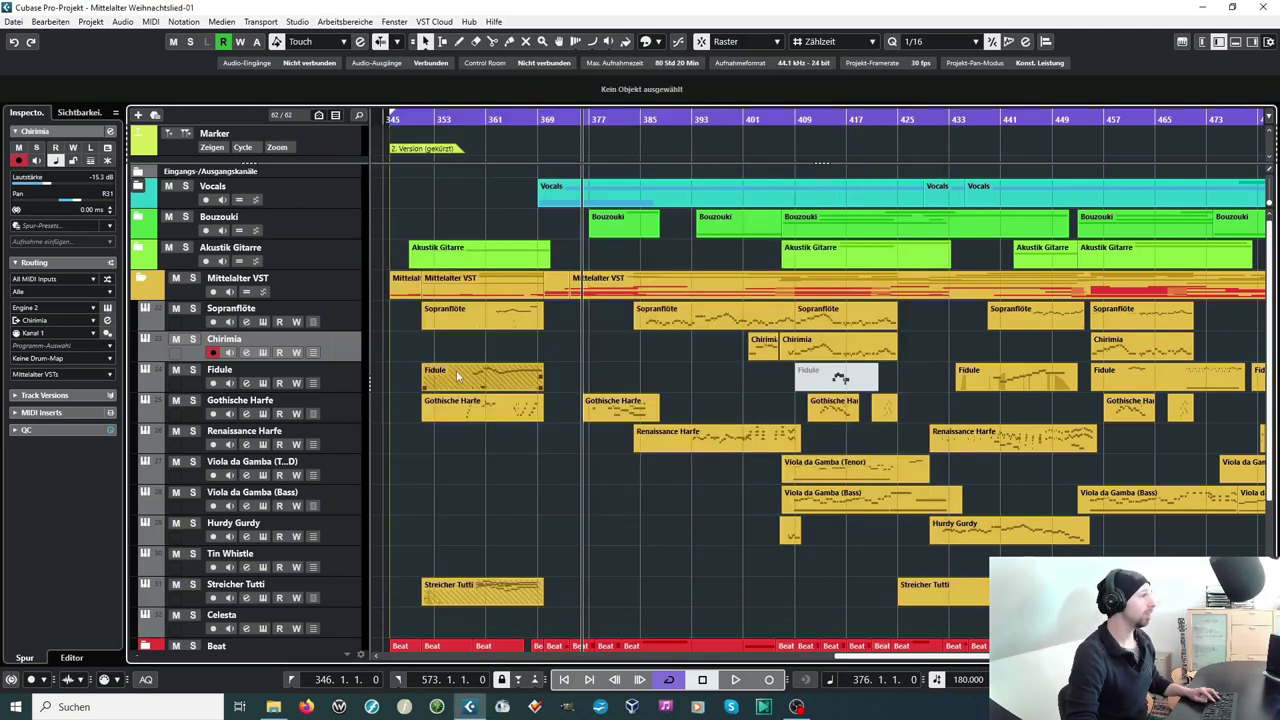
click(352, 379)
key(ctrl+e)
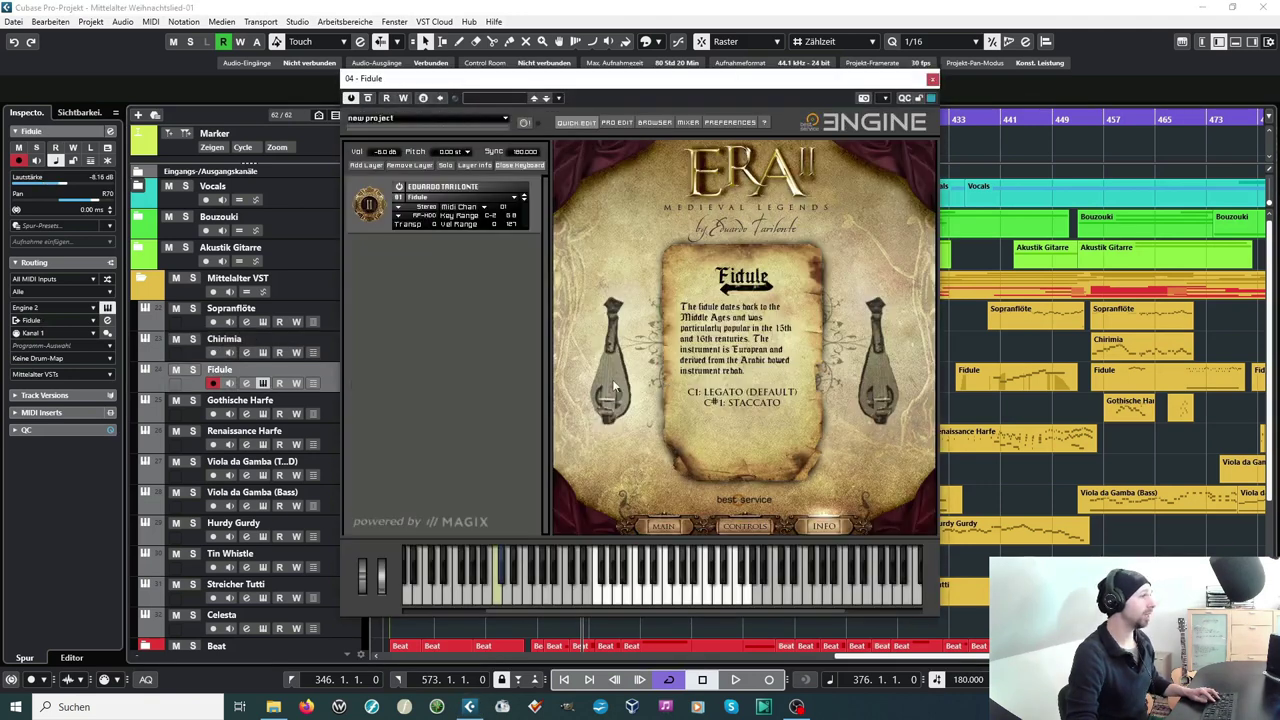
key(ctrl+e)
Step through the remaining Mittelalter VST tracks from Gothische Harfe to Celesta, checking the Hurdy Gurdy's instrument on the way
click(332, 408)
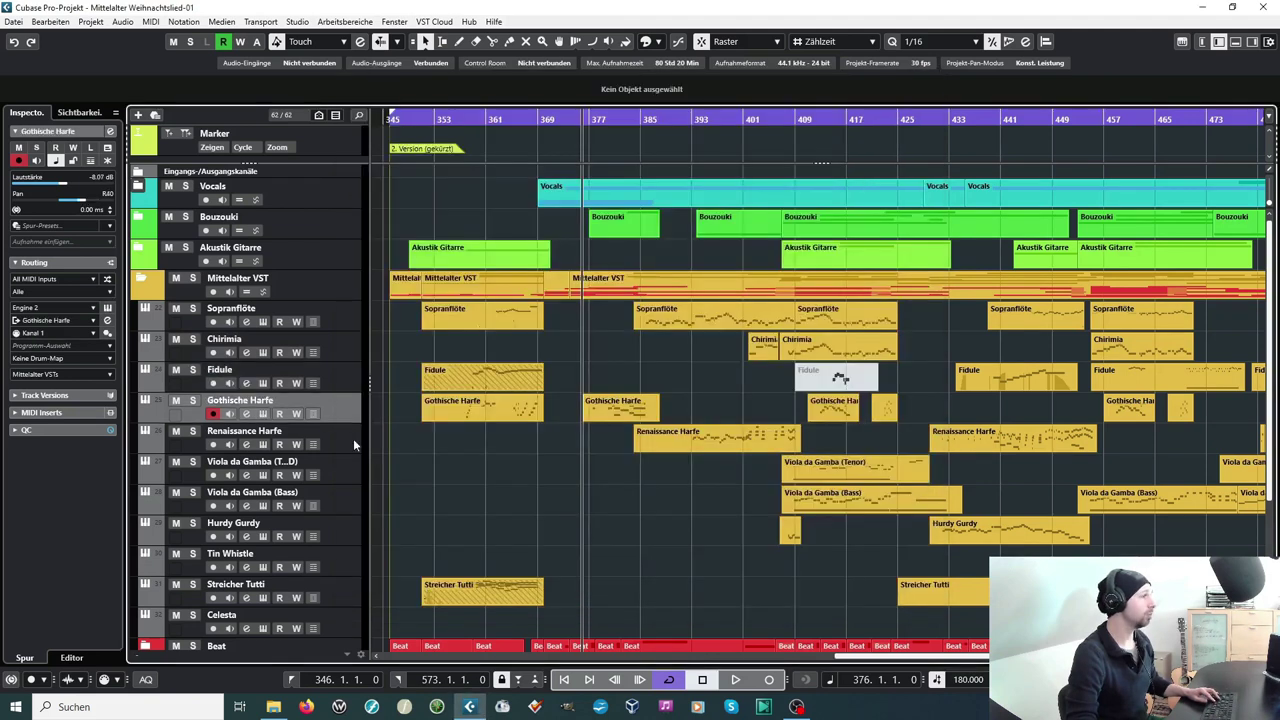
click(343, 447)
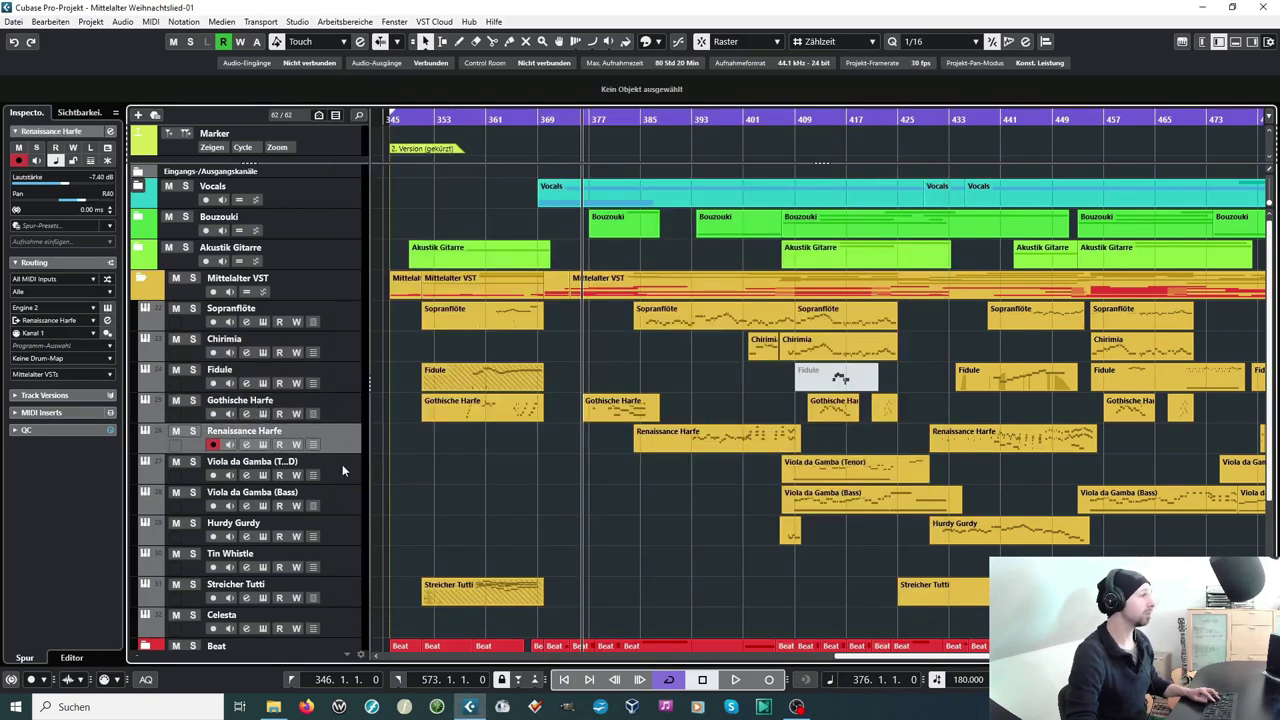
click(342, 464)
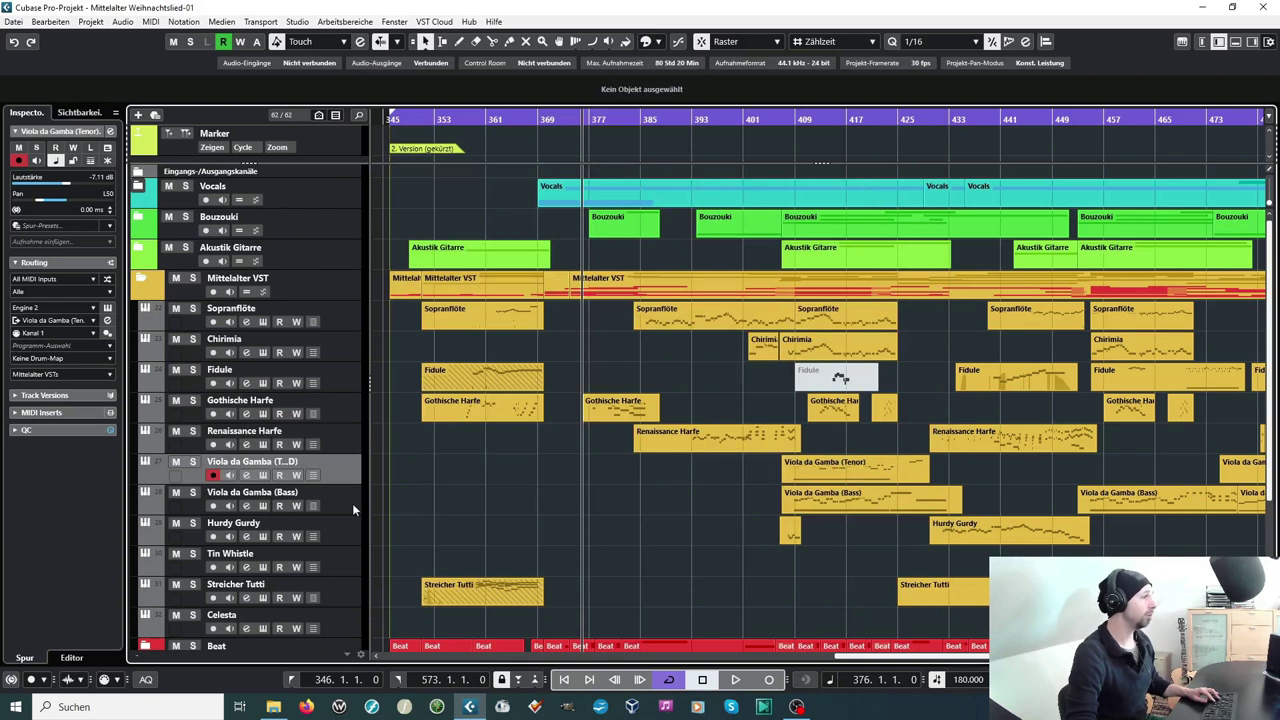
click(341, 495)
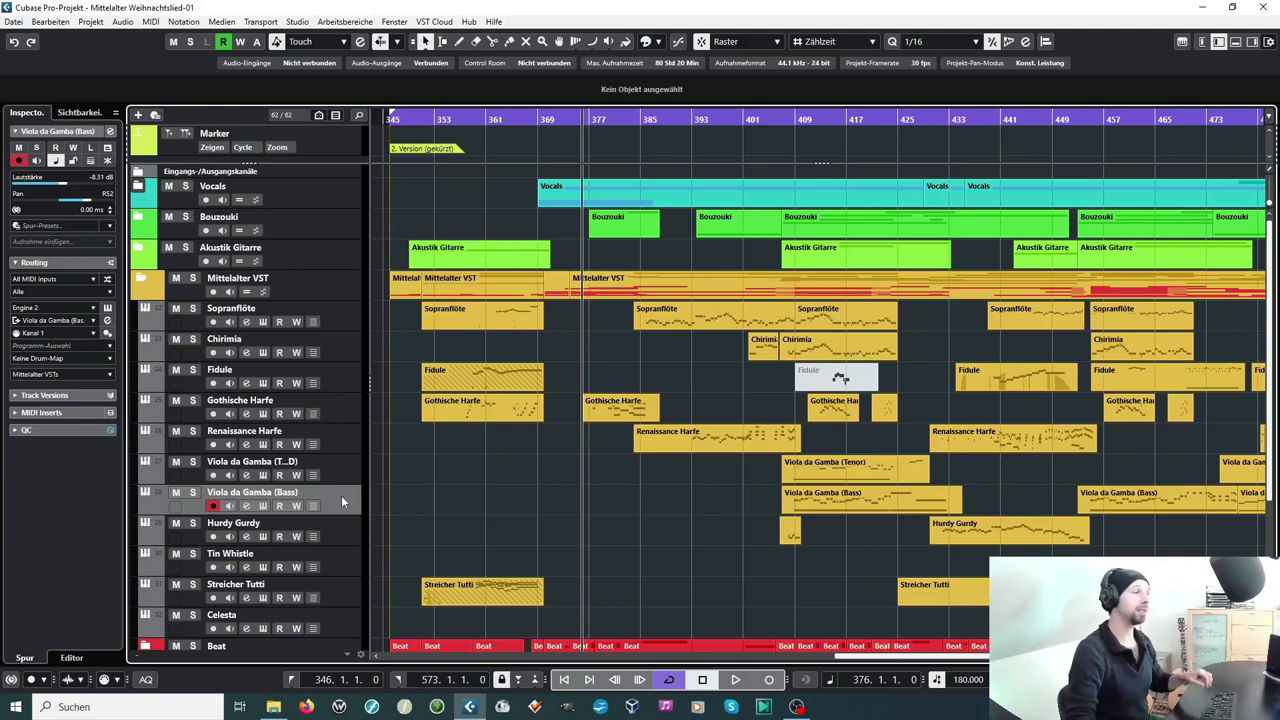
click(348, 533)
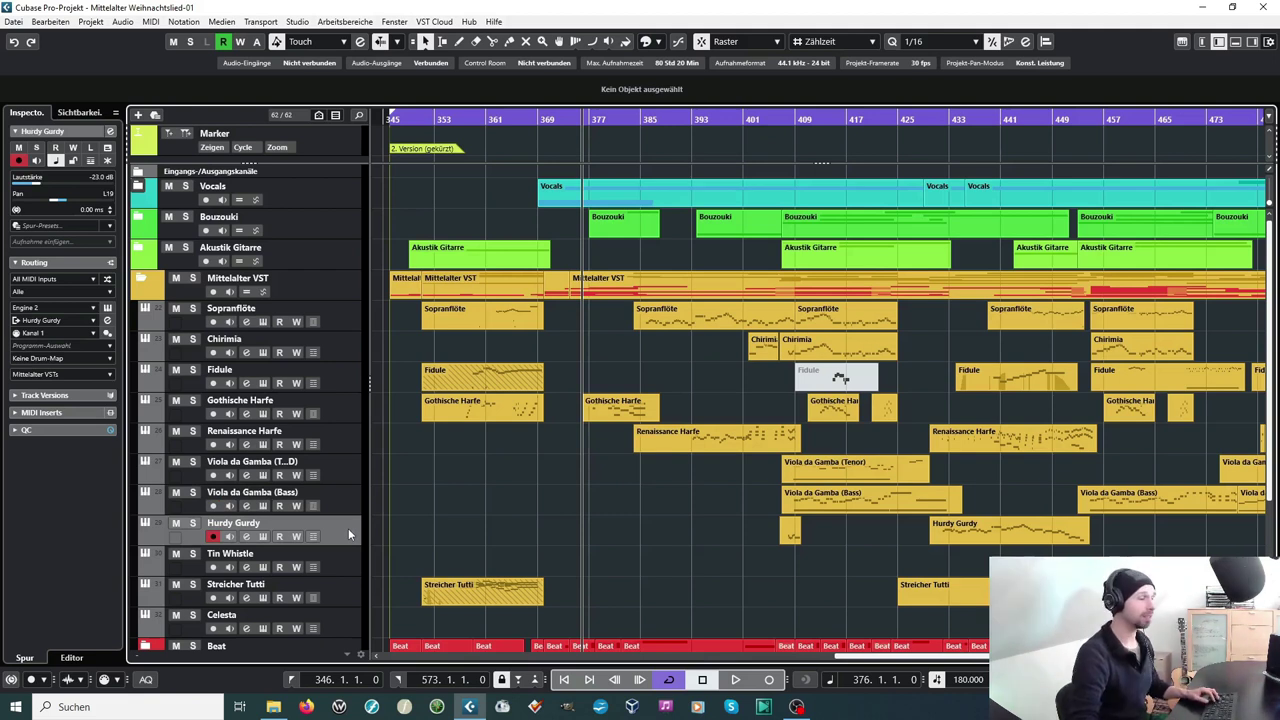
key(ctrl+e)
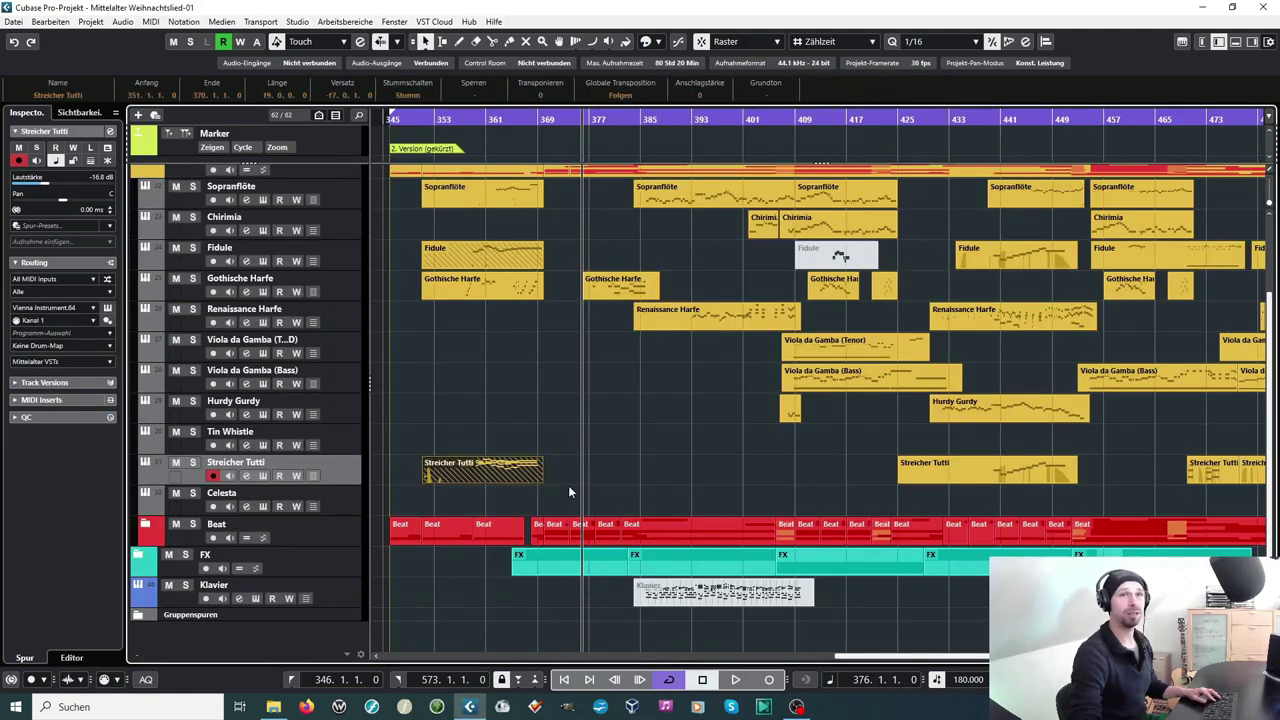
click(349, 494)
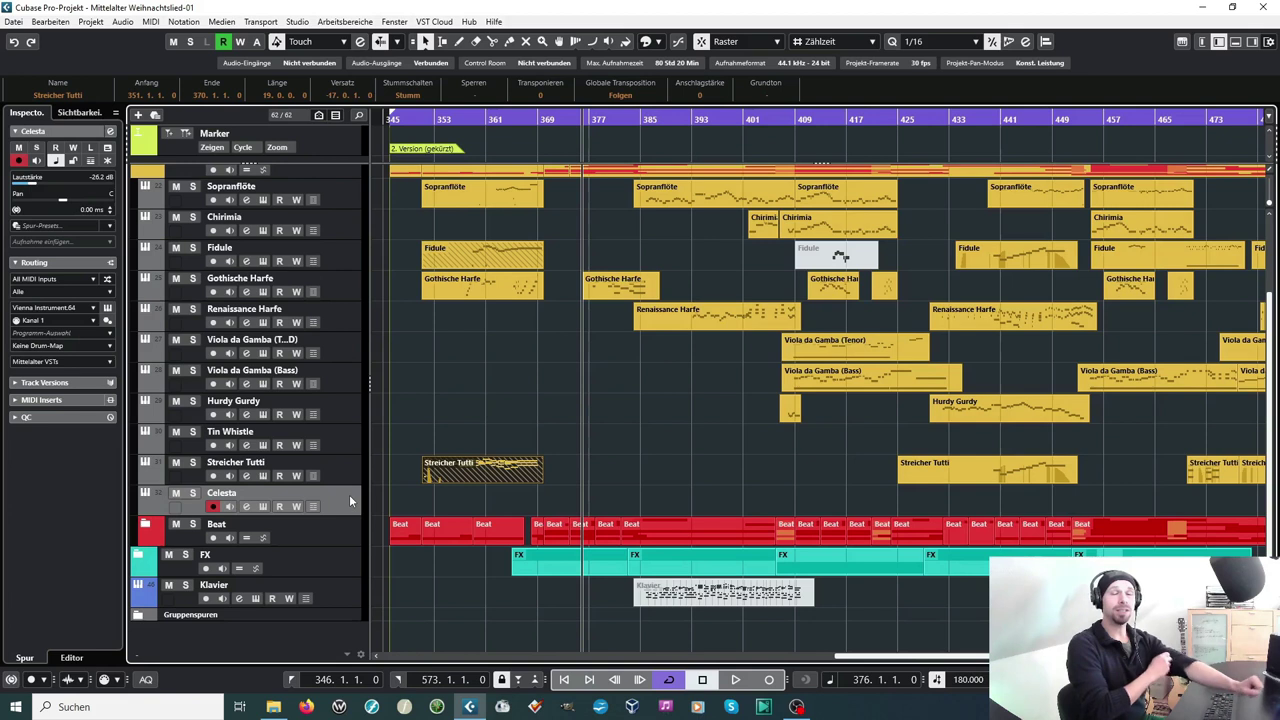
Expand the Beat folder, look over its percussion tracks and select the Becken track
click(145, 524)
scroll(576, 526, down, 5)
scroll(460, 520, up, 3)
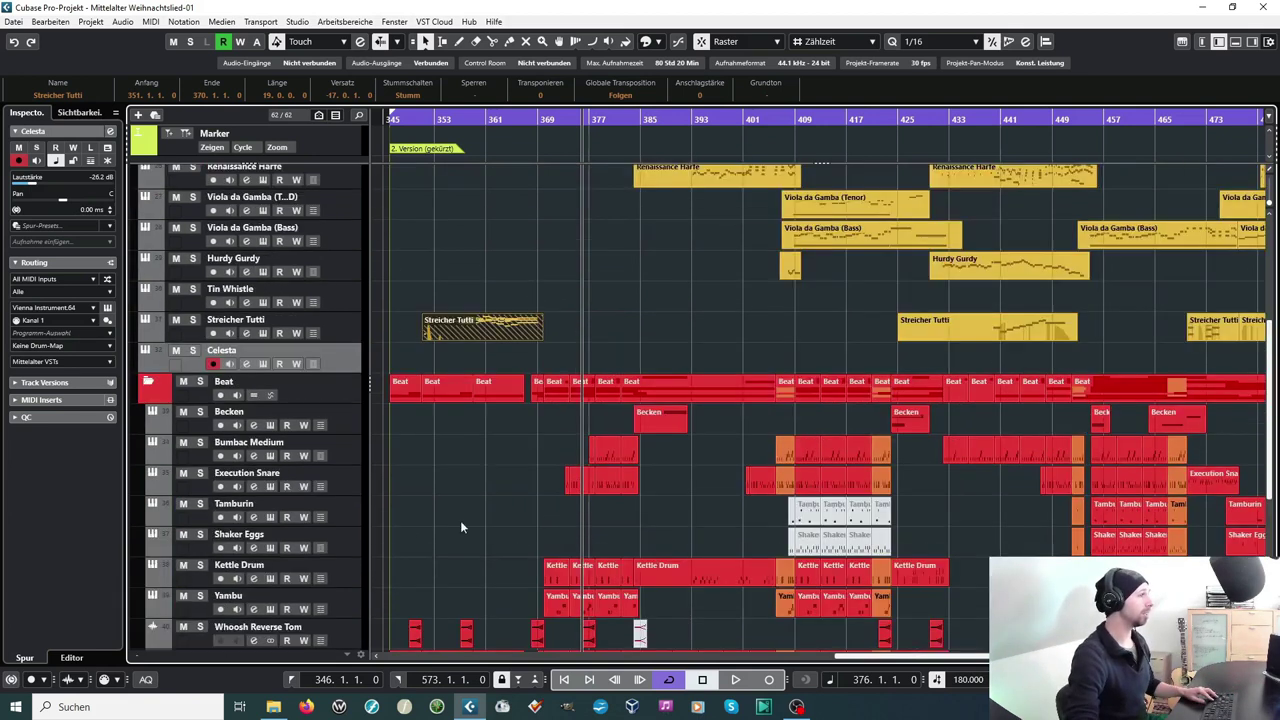
scroll(418, 522, down, 2)
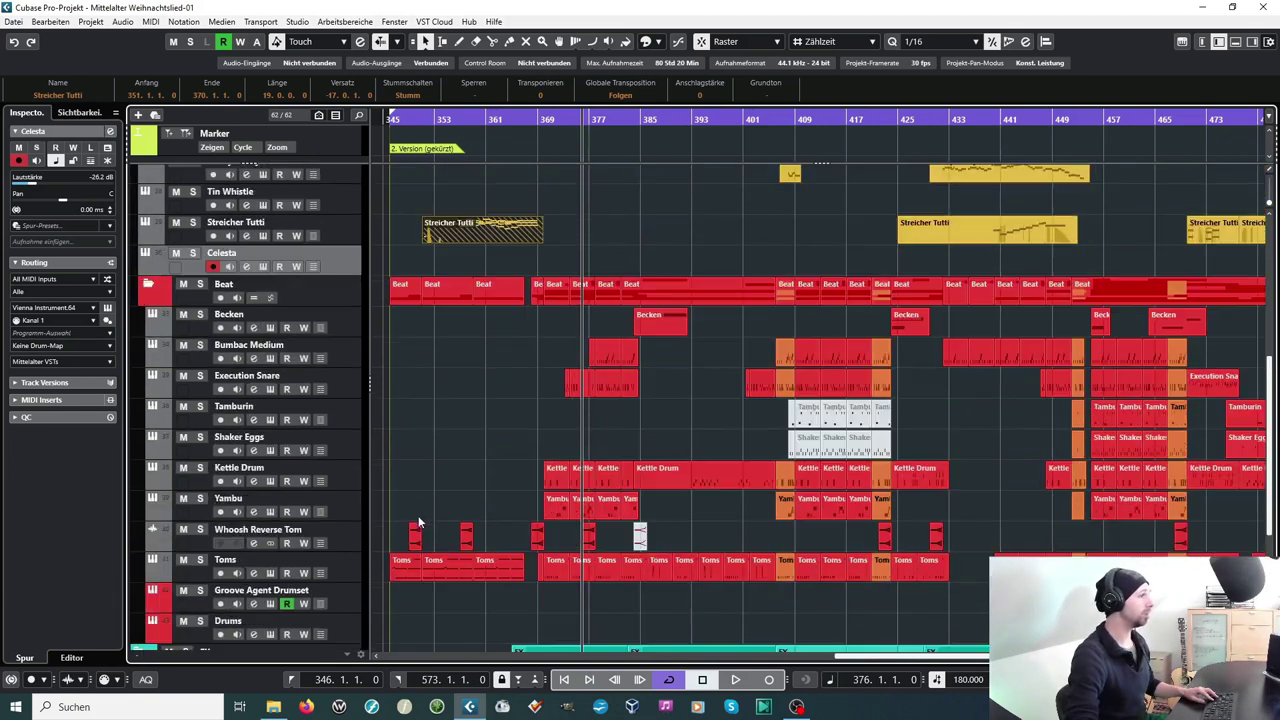
click(348, 314)
View the instrument windows of the Bumbac Medium and Execution Snare tracks in turn, closing each again
click(346, 343)
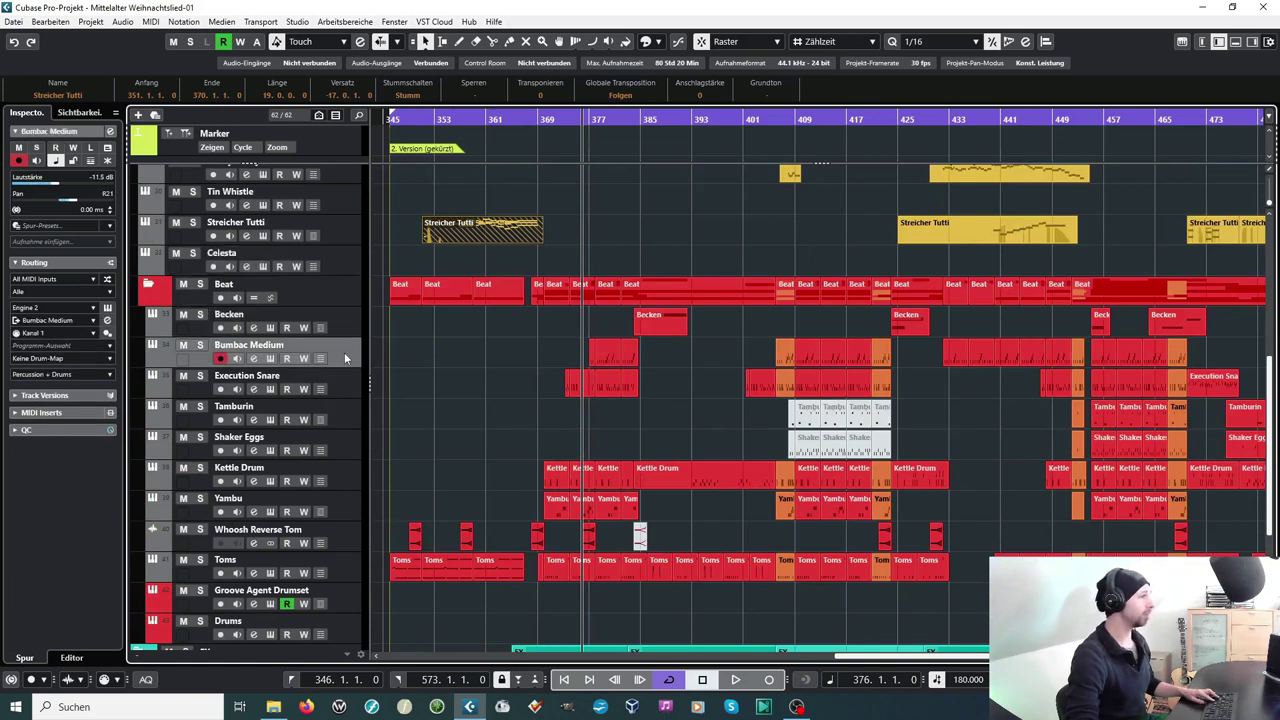
key(ctrl+e)
key(ctrl+e)
click(343, 378)
key(ctrl+e)
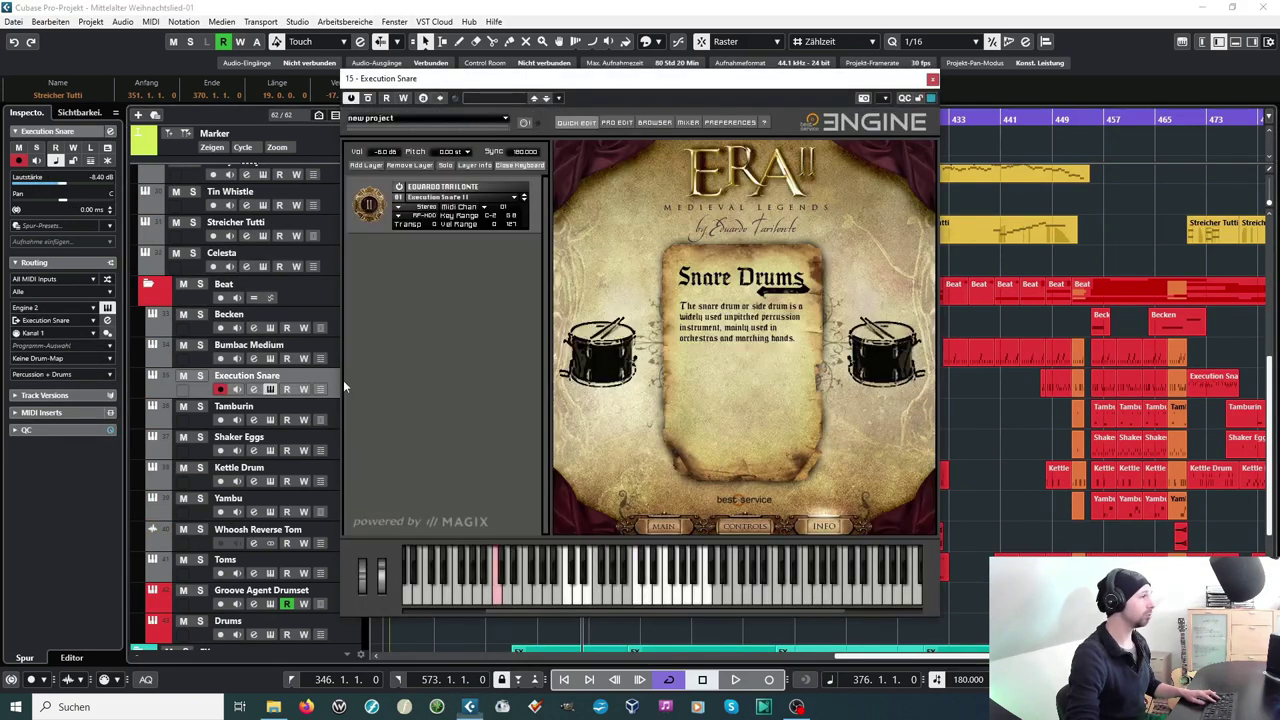
key(ctrl+e)
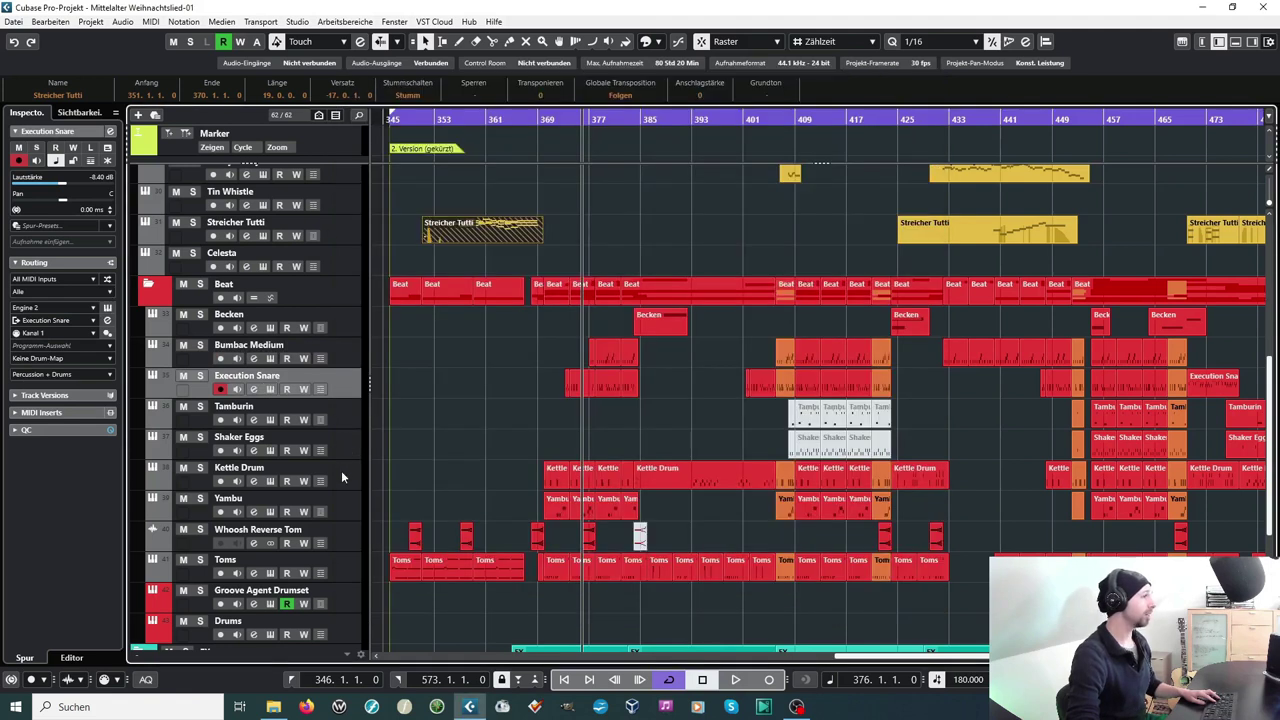
Select the Kettle Drum, Whoosh Reverse Tom and Toms tracks in turn, and collapse the Beat folder
click(341, 476)
click(346, 534)
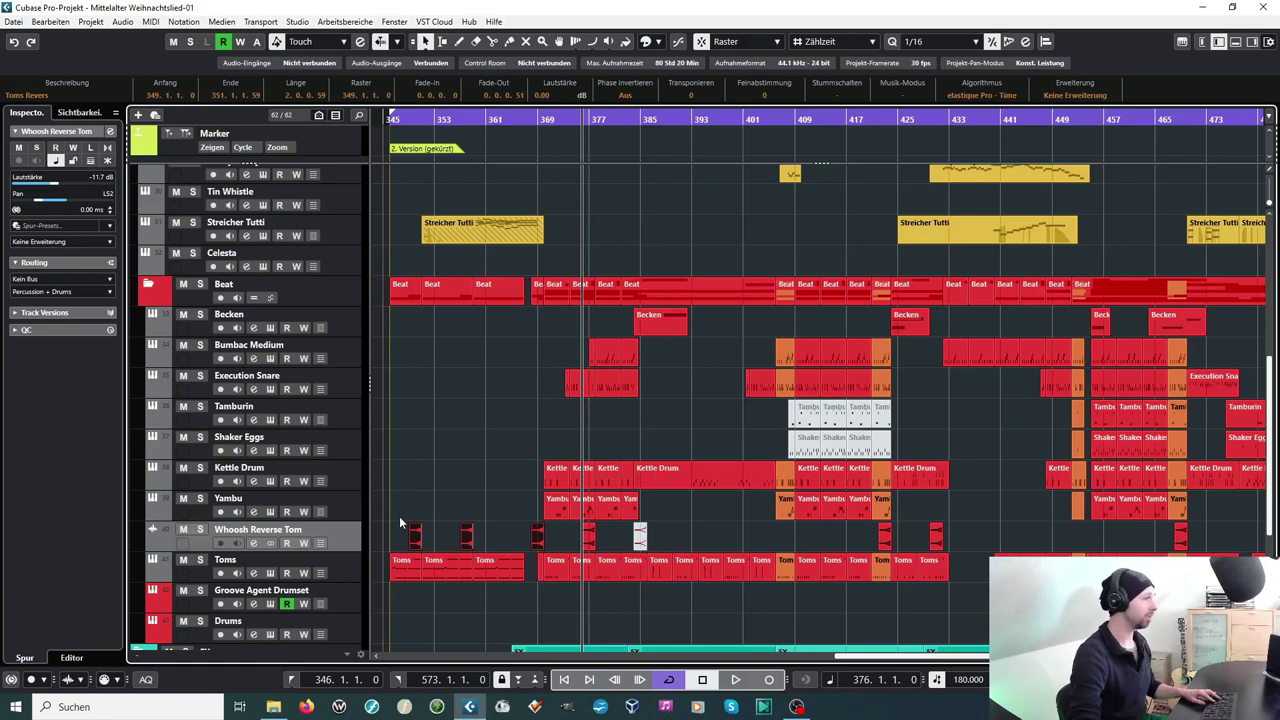
click(357, 557)
click(145, 530)
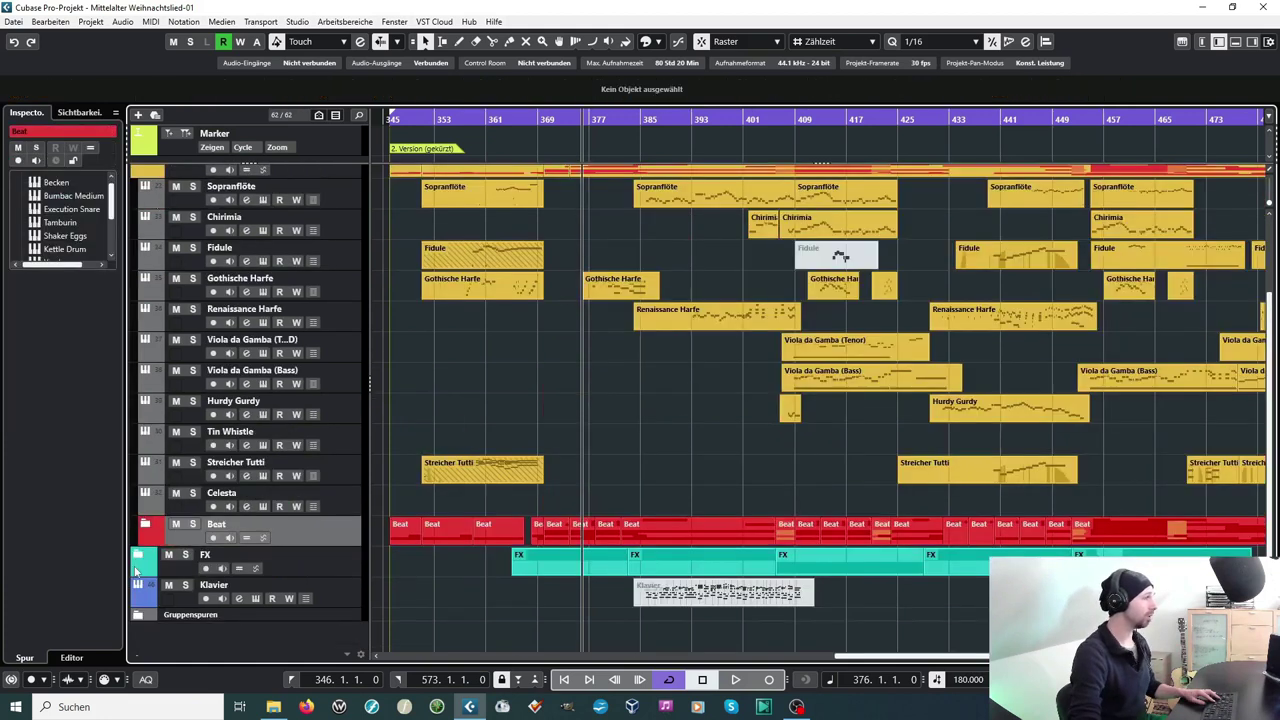
Expand the FX folder, select its Pad and Sub Bass tracks in turn, and collapse the folder again
click(139, 556)
scroll(335, 538, down, 2)
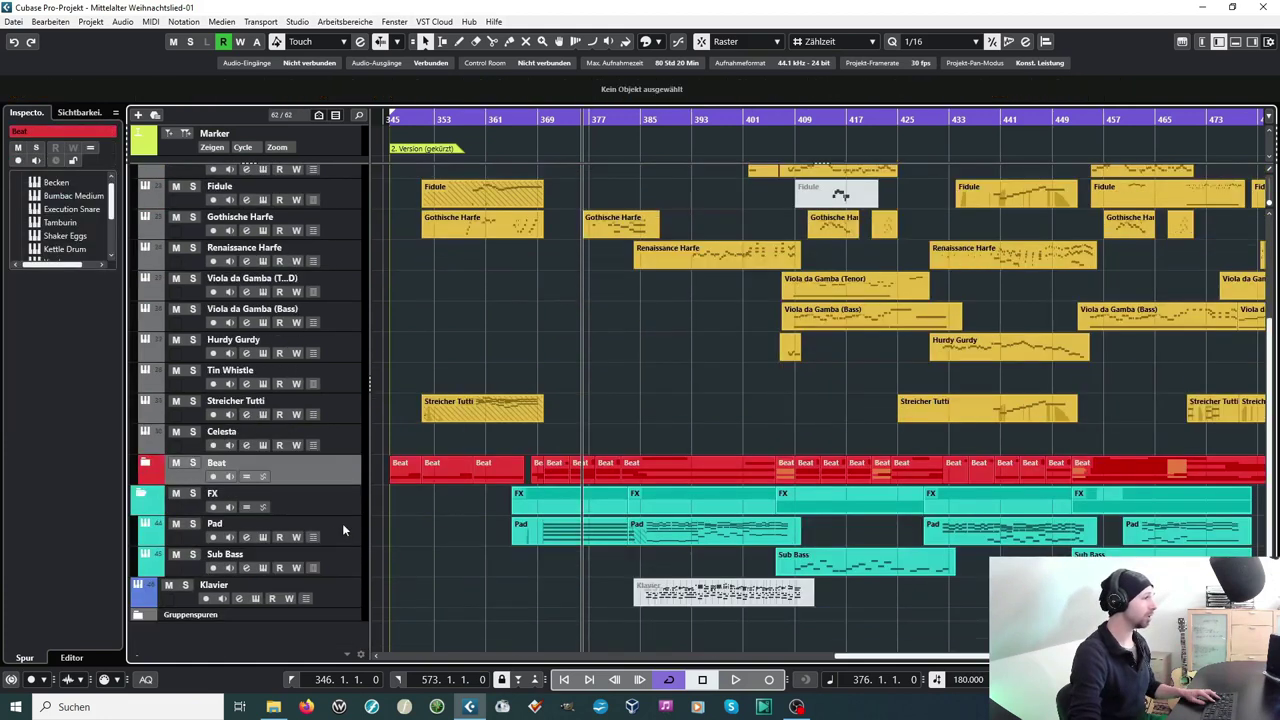
click(342, 523)
click(333, 560)
click(339, 532)
click(137, 502)
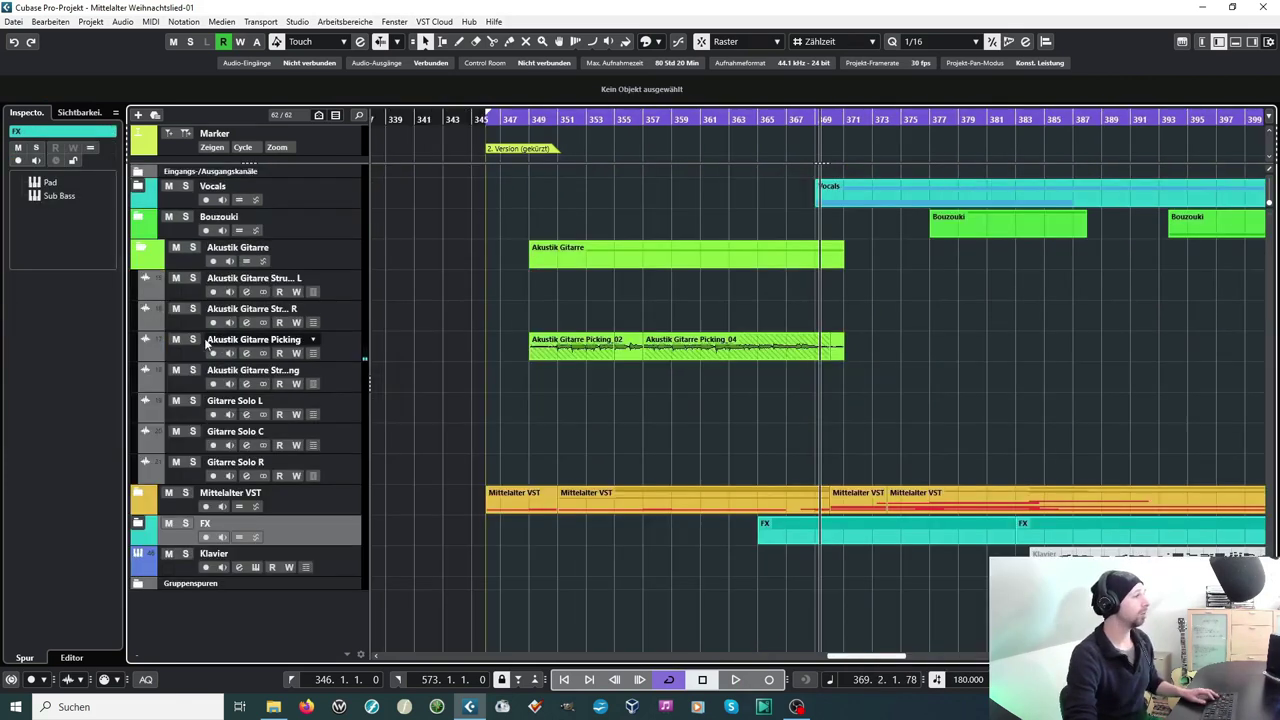
Solo the Akustik Gitarre Picking track, play it from near the start of its clips, and stop and unsolo it
click(197, 339)
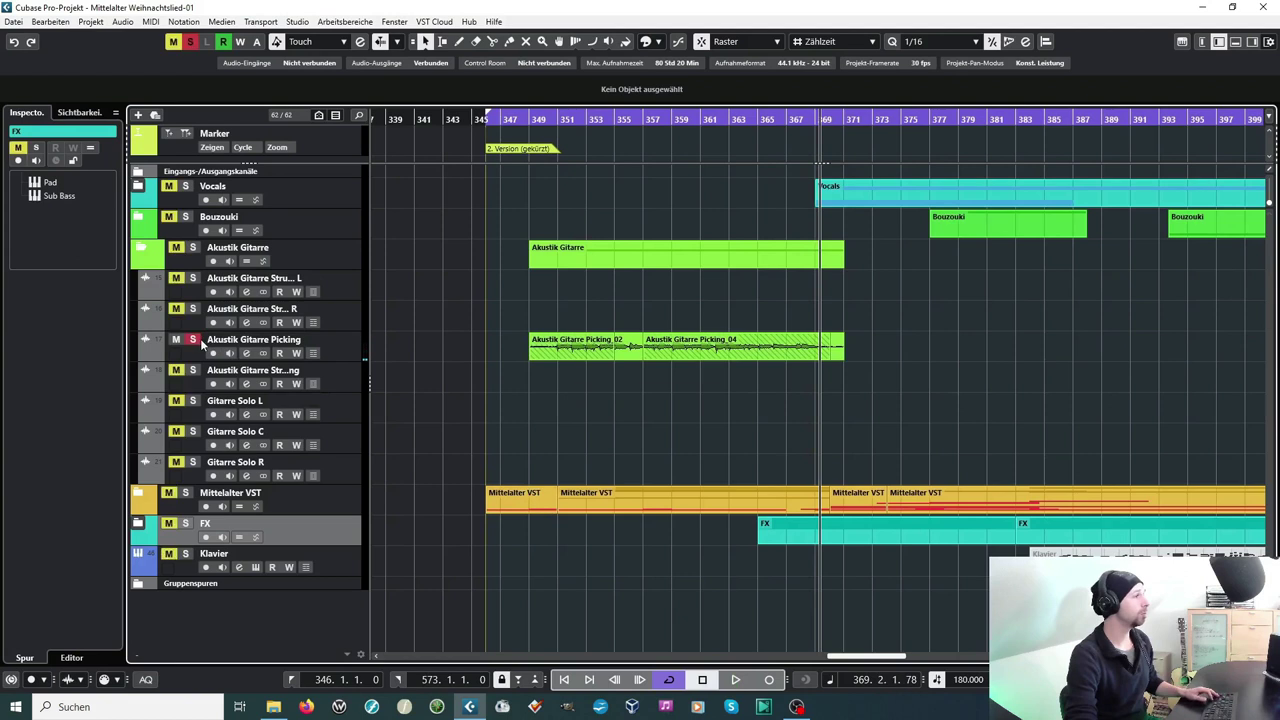
click(549, 119)
key(space)
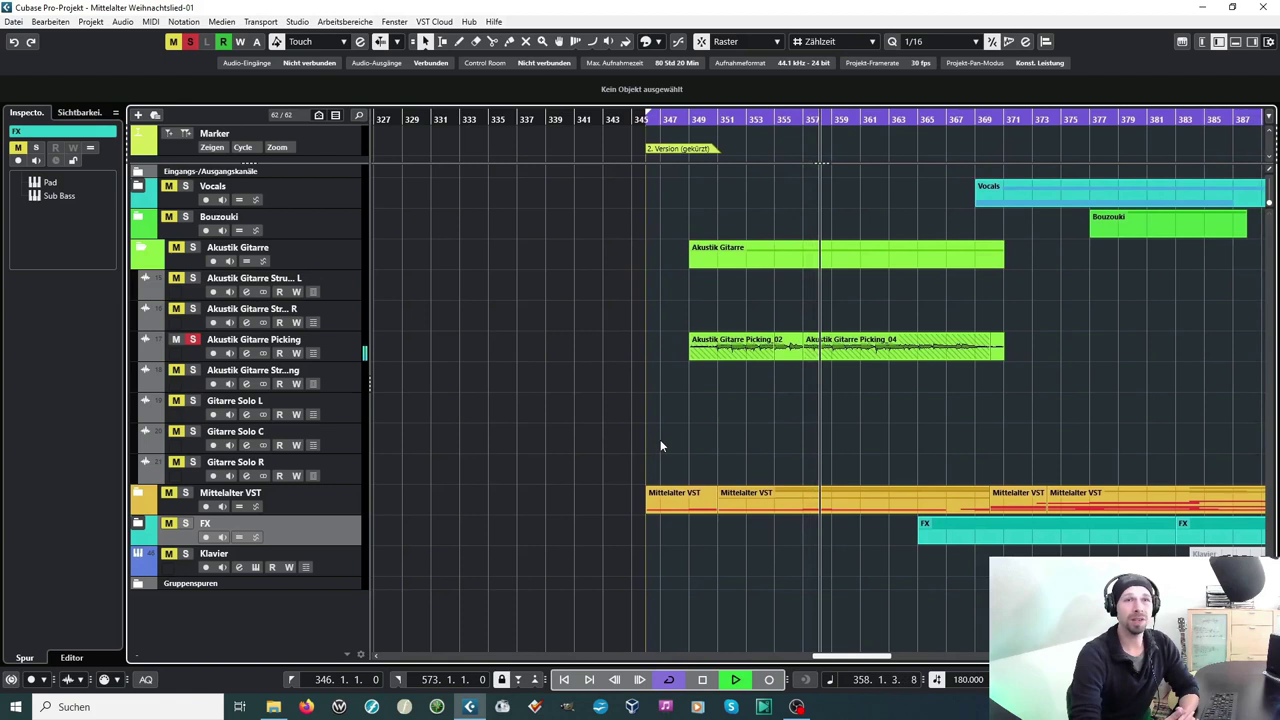
click(193, 339)
key(space)
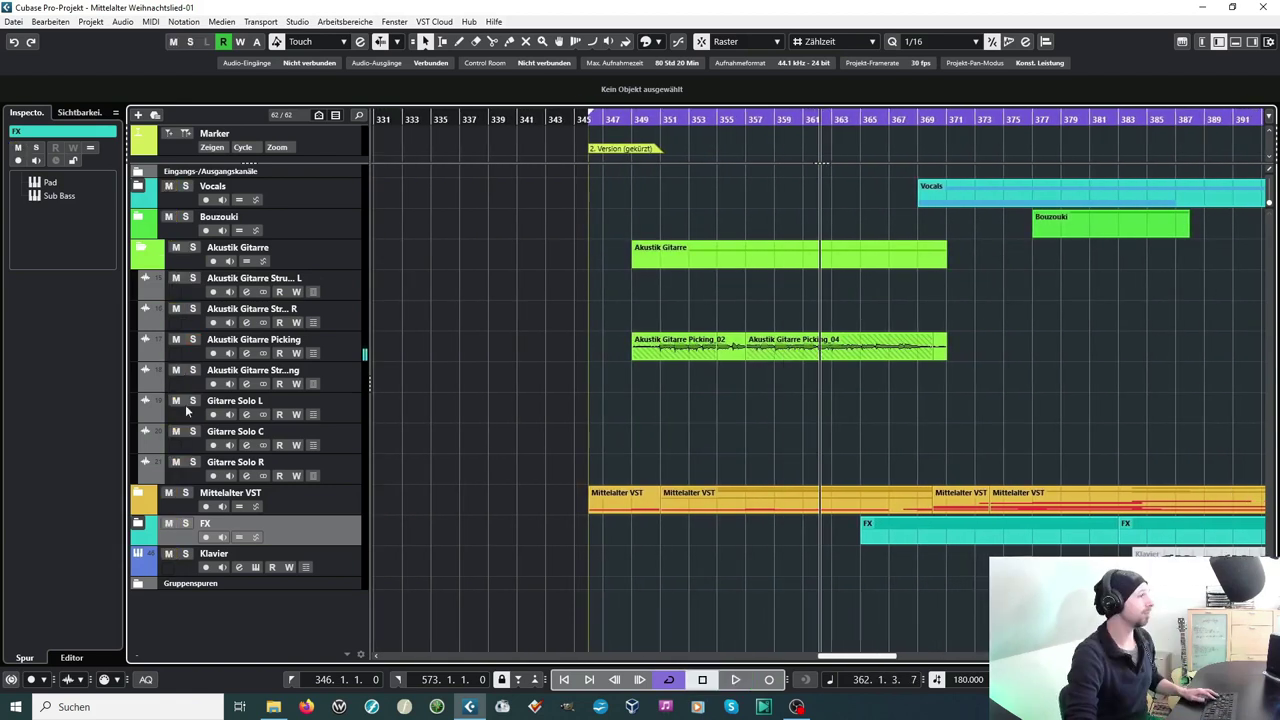
Expand the Mittelalter VST folder, solo its Streicher Tutti track and listen to the string part from bar 353
click(139, 493)
scroll(548, 517, down, 6)
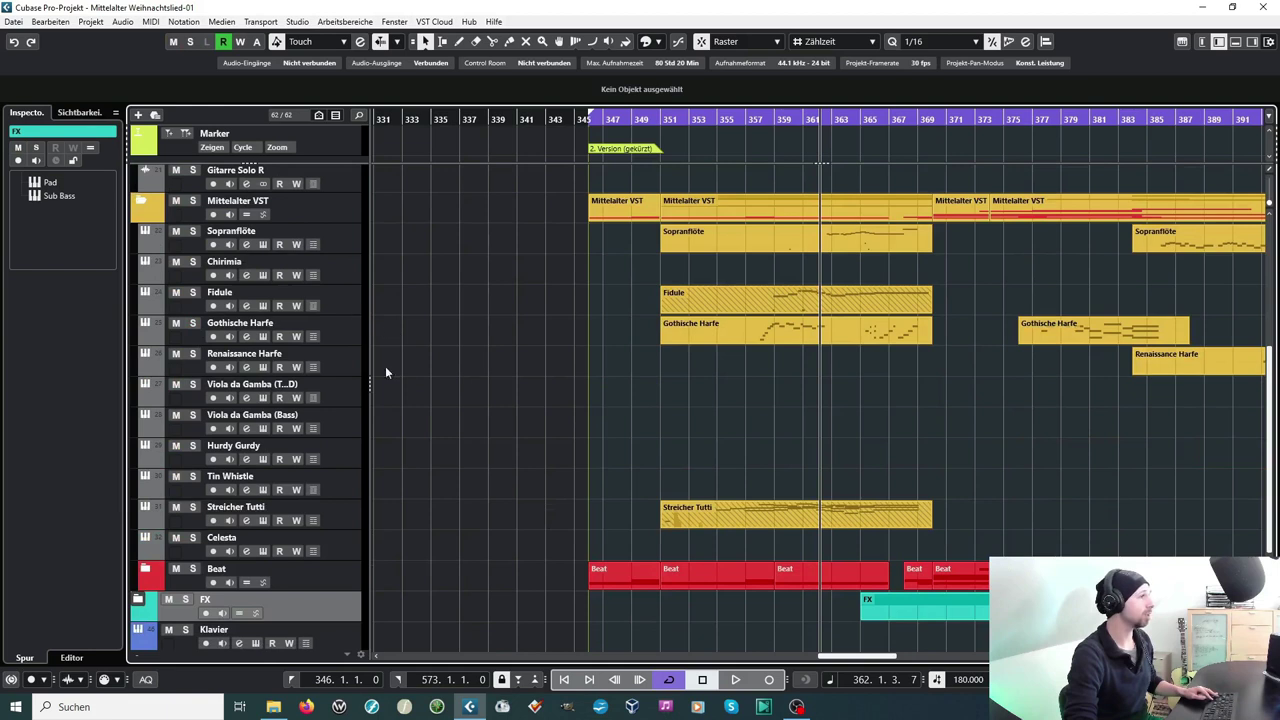
click(748, 510)
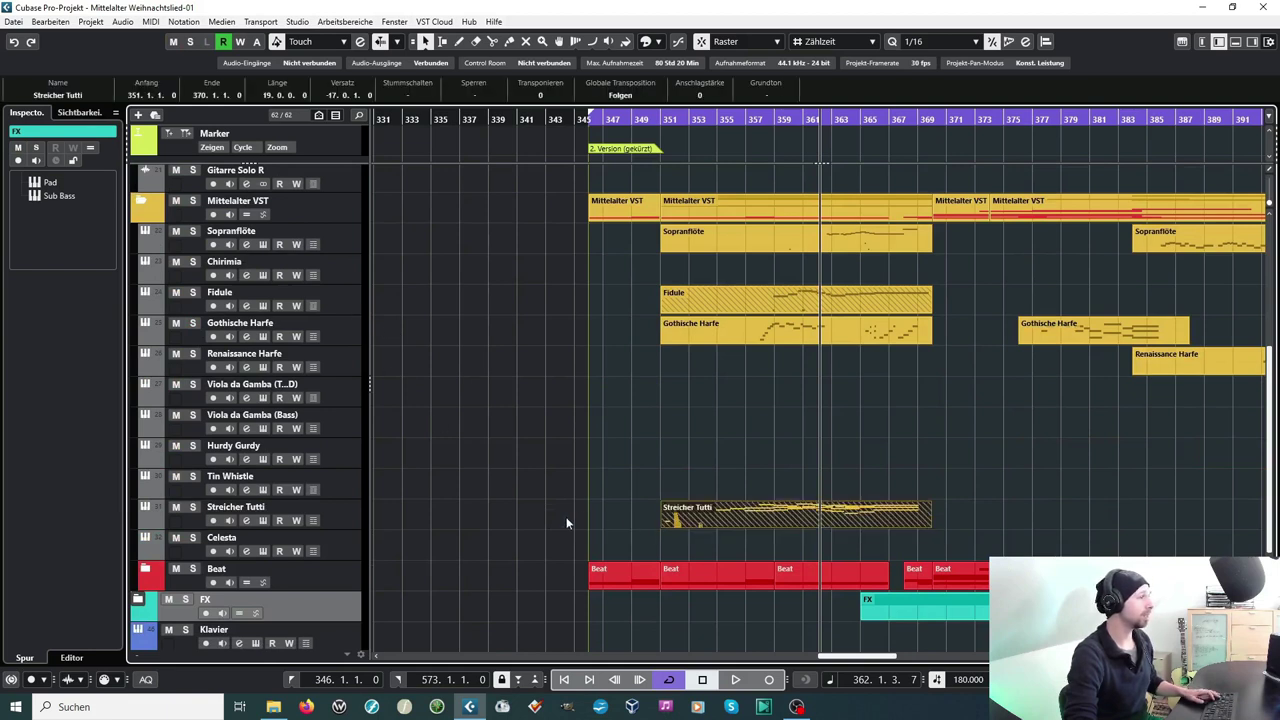
click(355, 514)
click(699, 121)
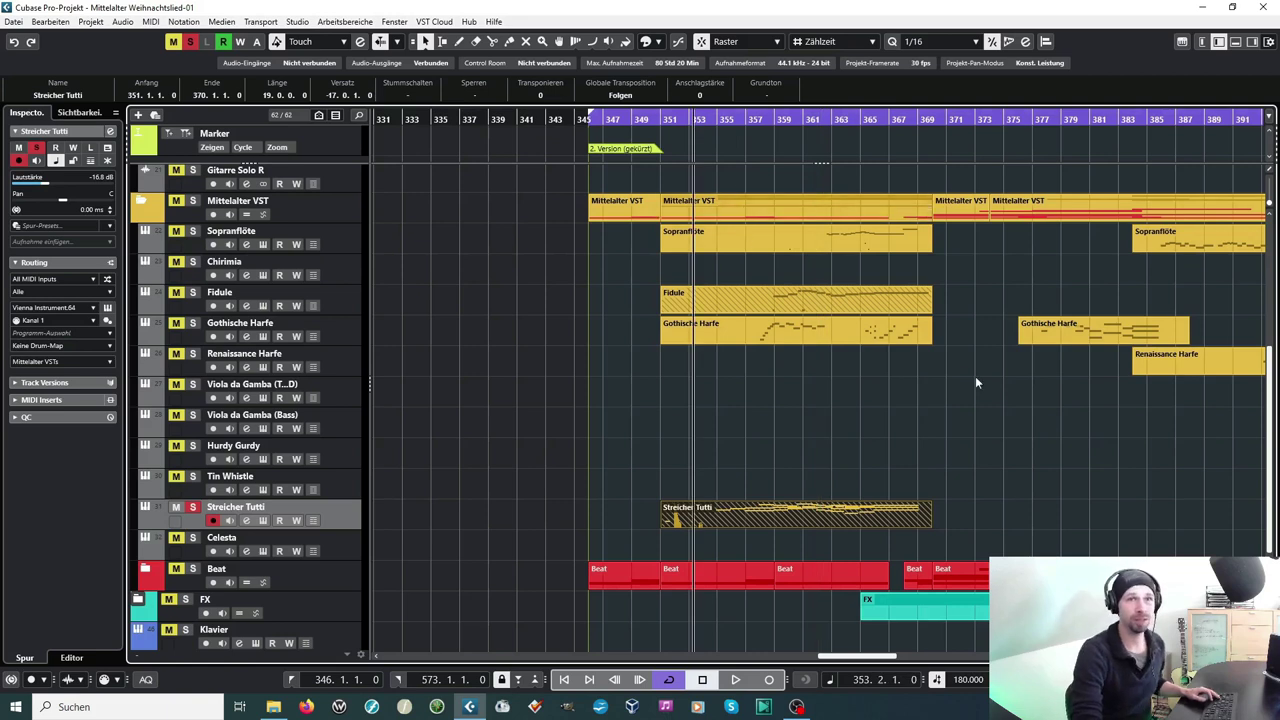
key(space)
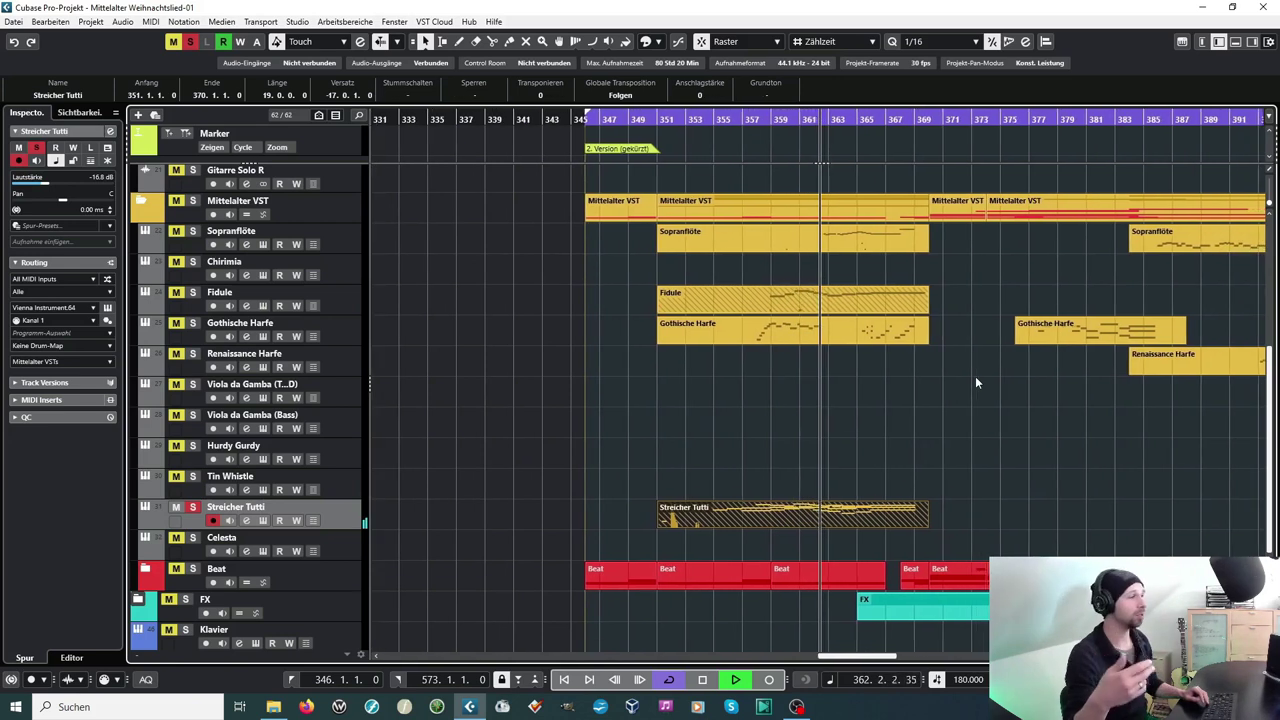
key(space)
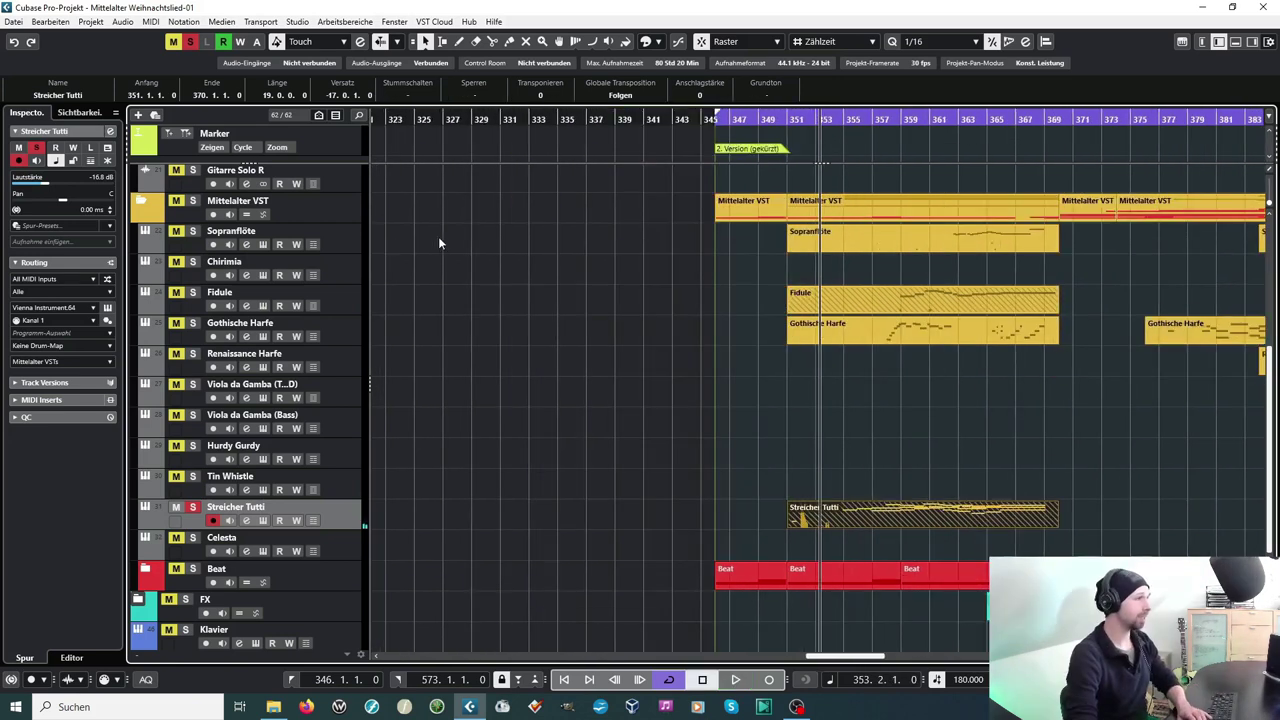
Solo the Sopranflöte and Fidule with the strings, extend the solo to the whole Mittelalter VST folder, and play it from bar 350
click(191, 235)
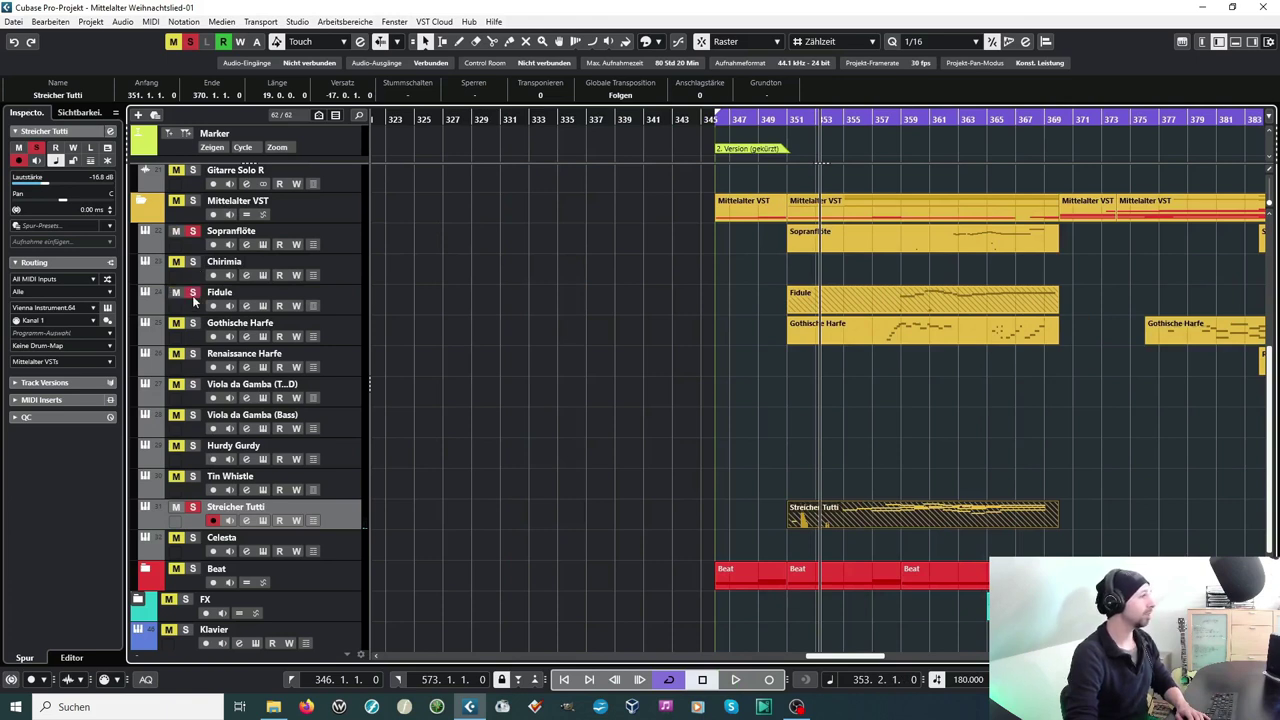
key(shift+KP_Add)
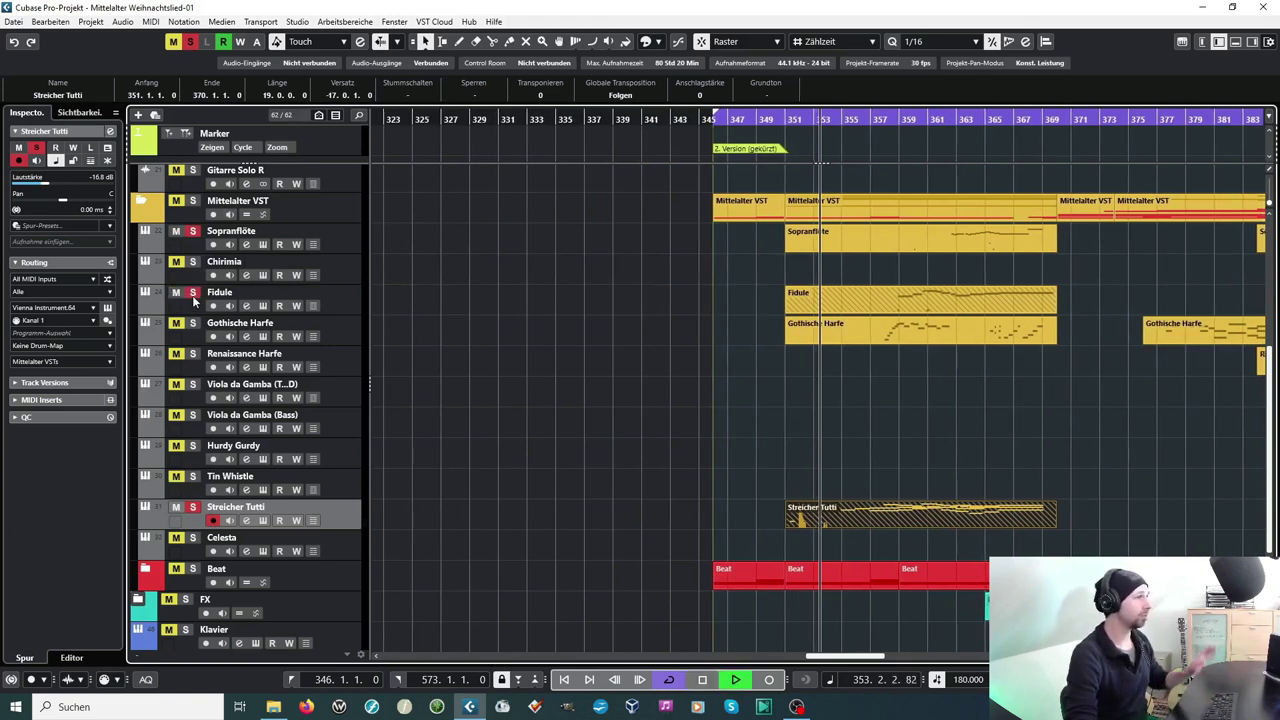
click(193, 233)
click(193, 326)
click(562, 122)
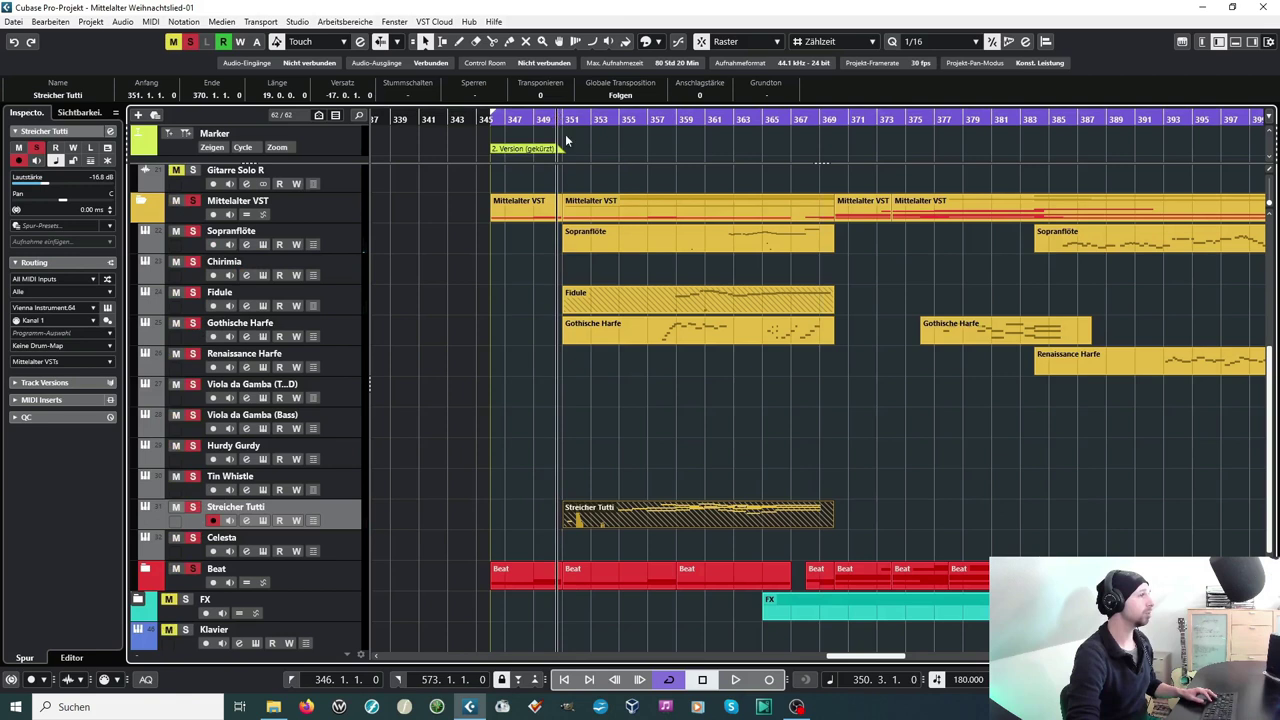
key(space)
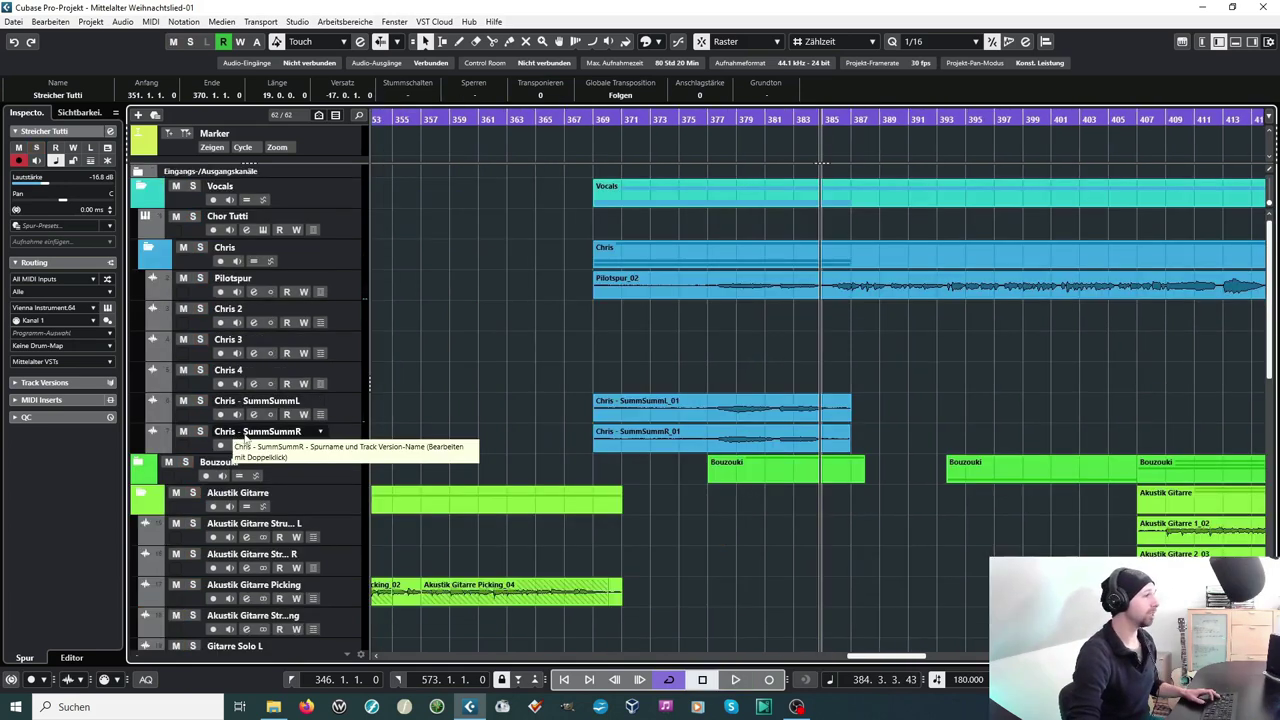
Solo the SummSummR vocal track and listen to it from around bar 378
click(252, 437)
key(s)
click(727, 119)
key(space)
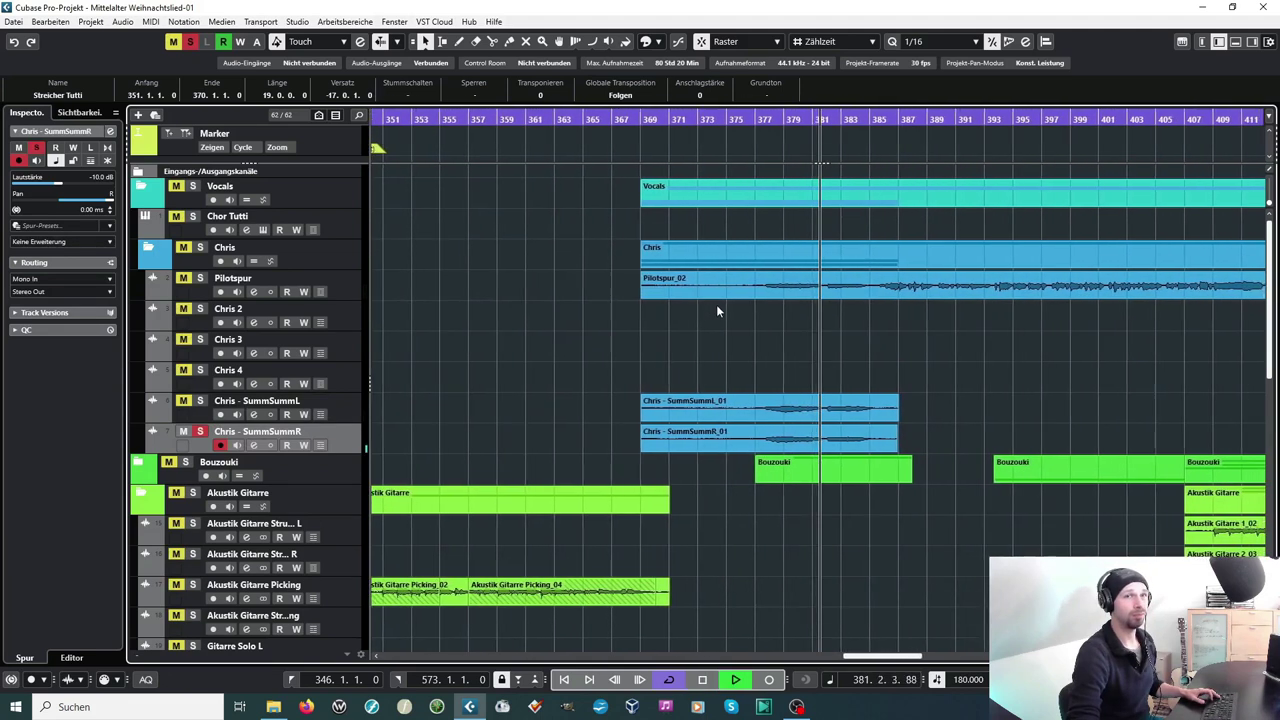
key(space)
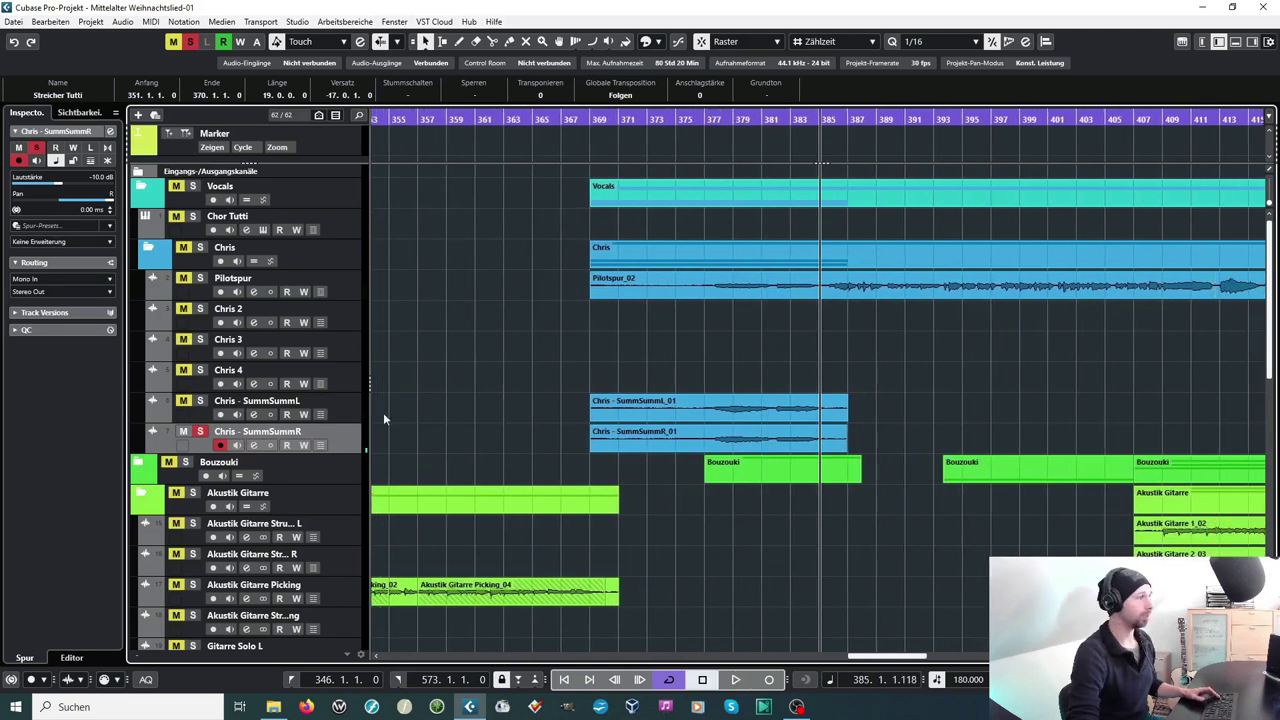
Switch the solo to the SummSummL vocal track, play it from bar 378, add SummSummR for comparison, and unsolo both
click(200, 431)
click(200, 400)
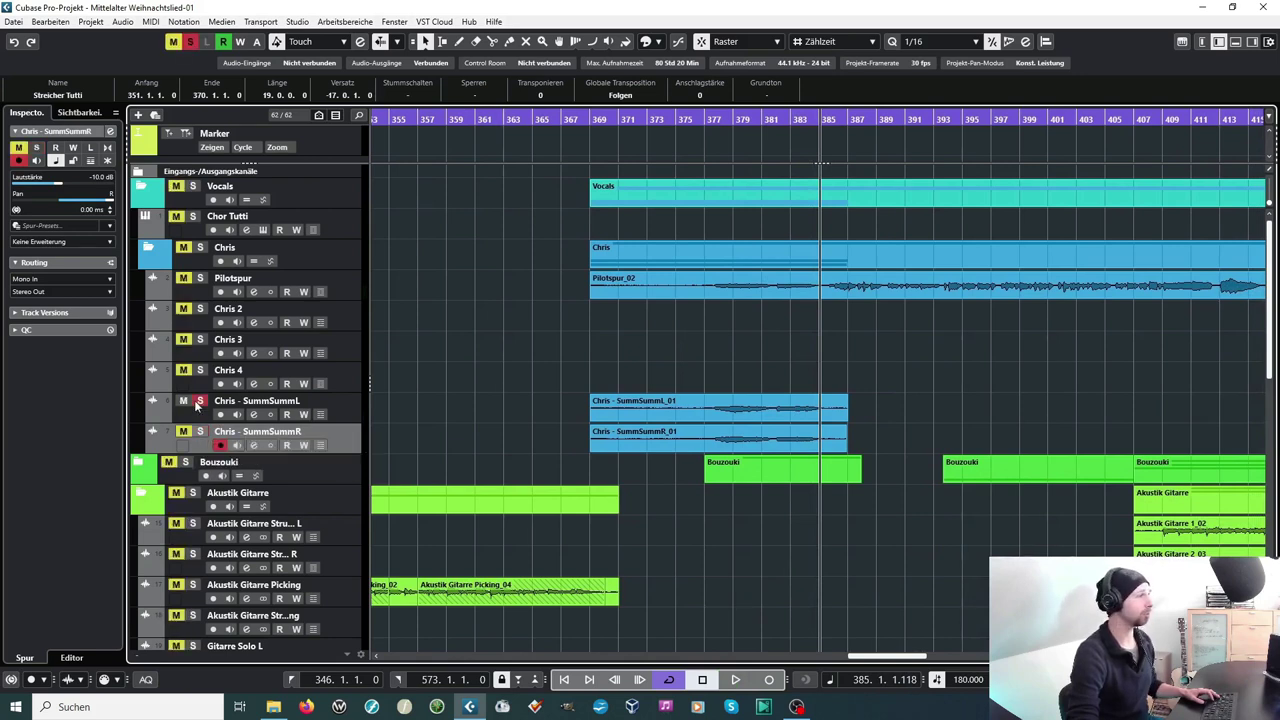
click(717, 119)
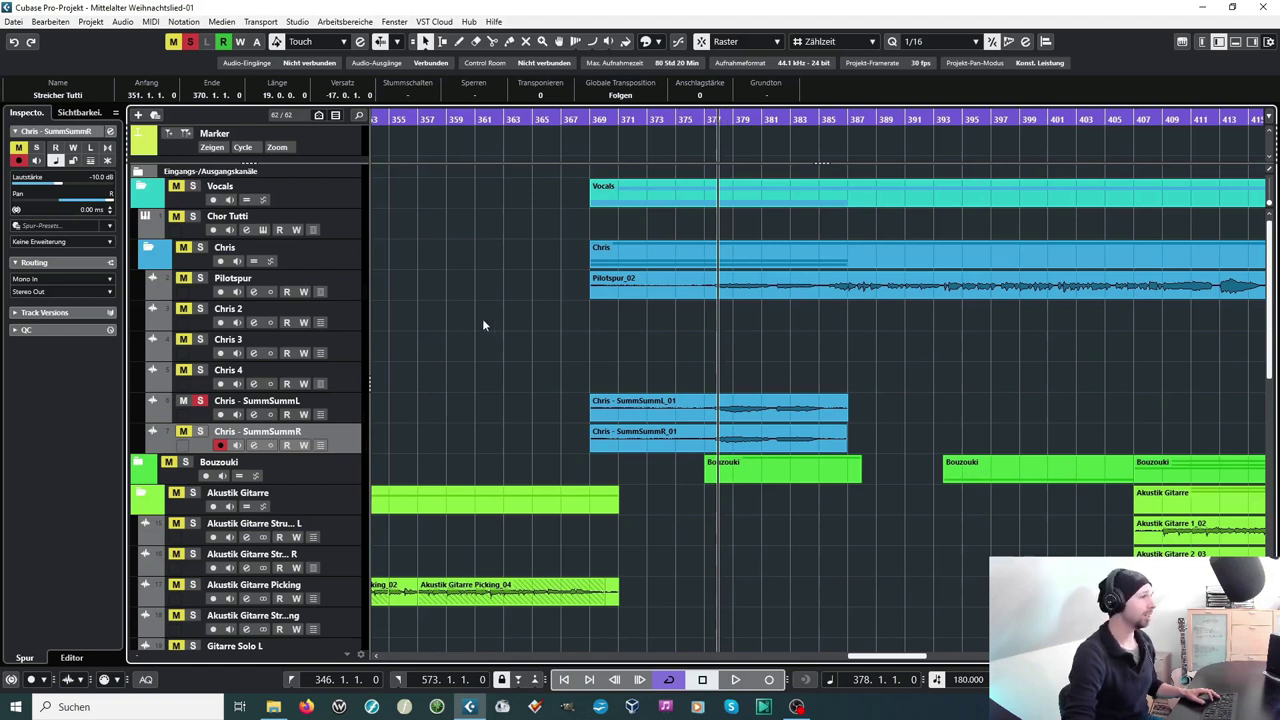
key(space)
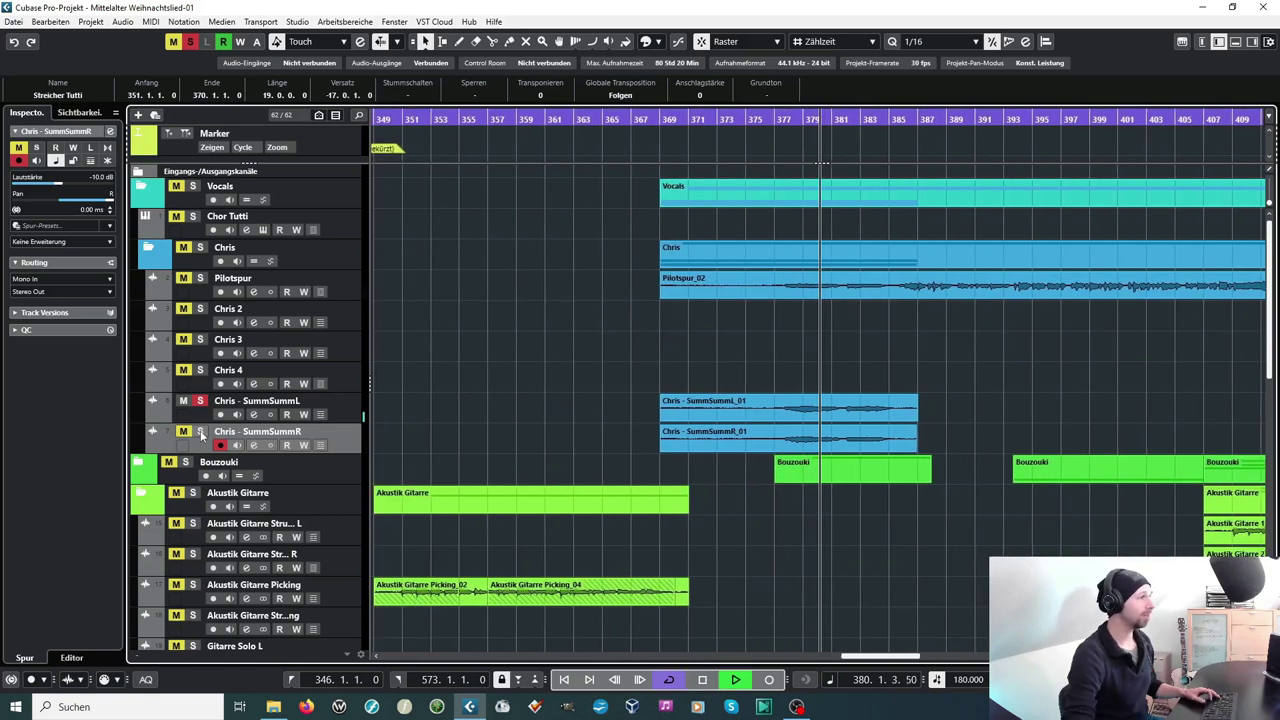
click(201, 432)
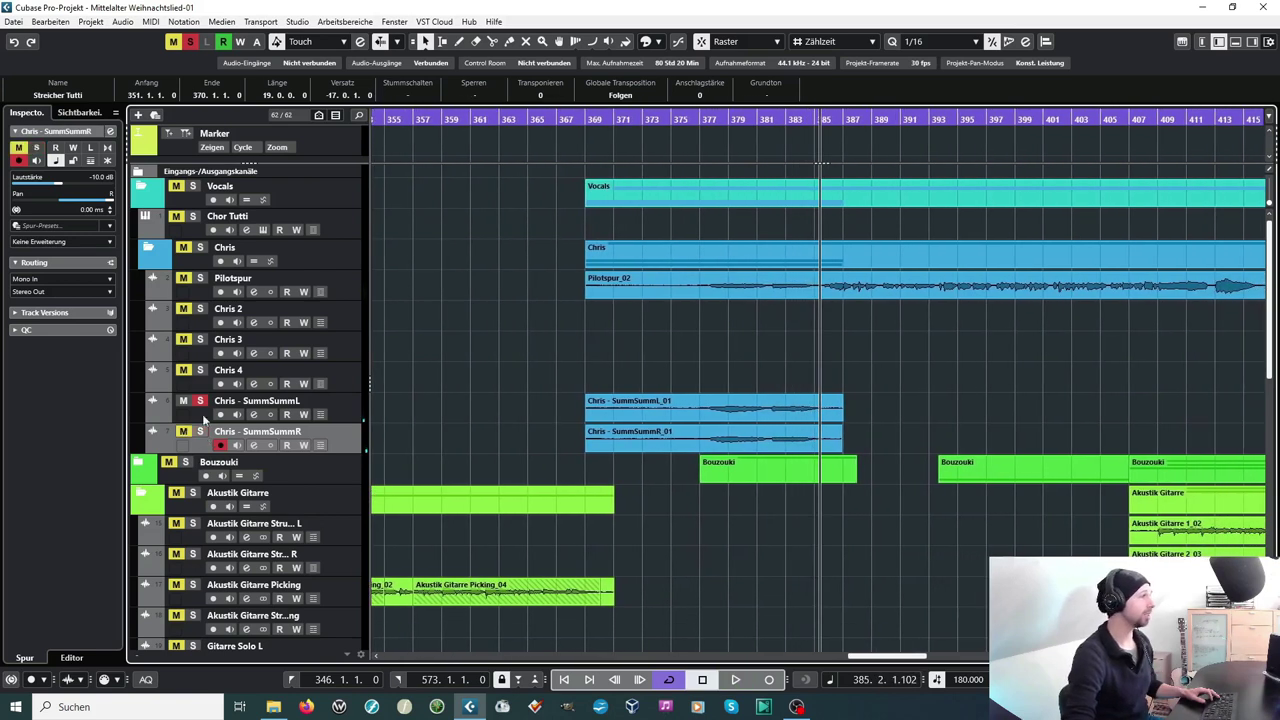
click(201, 401)
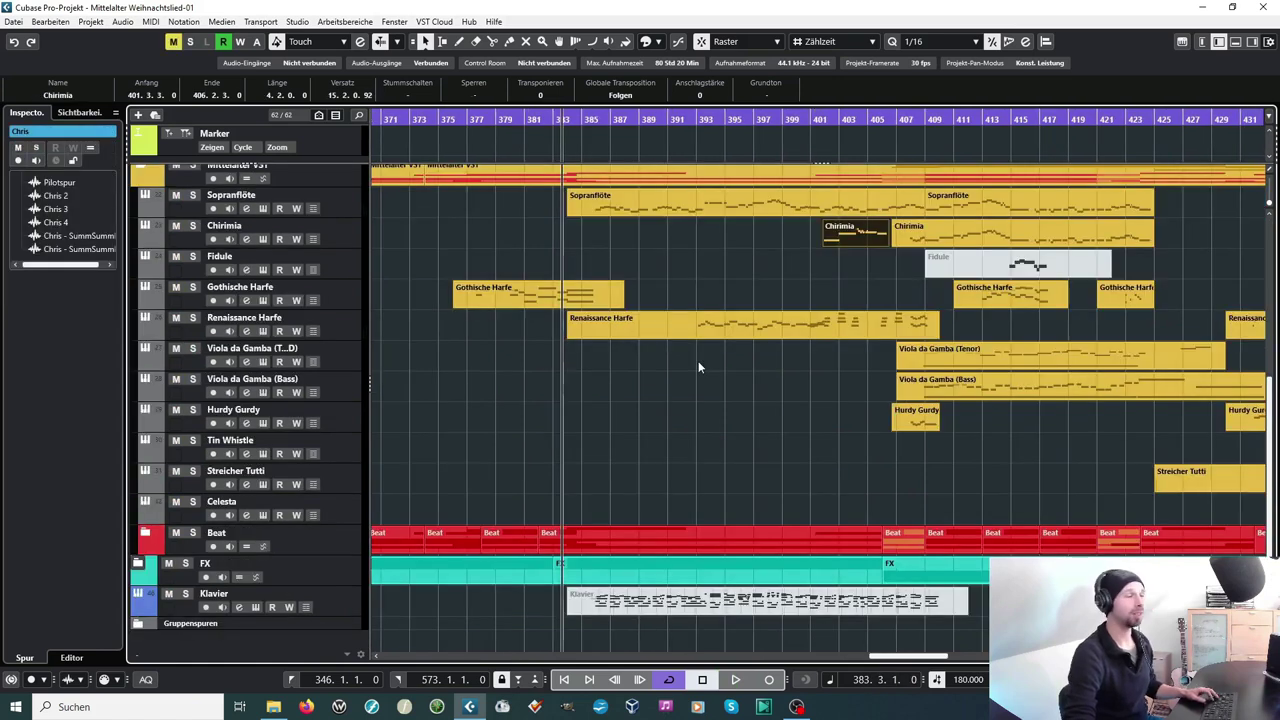
Play the full mix from bar 383, picking out the Sopranflöte clip at bar 384 and the short Chirimia clip at bar 401
key(space)
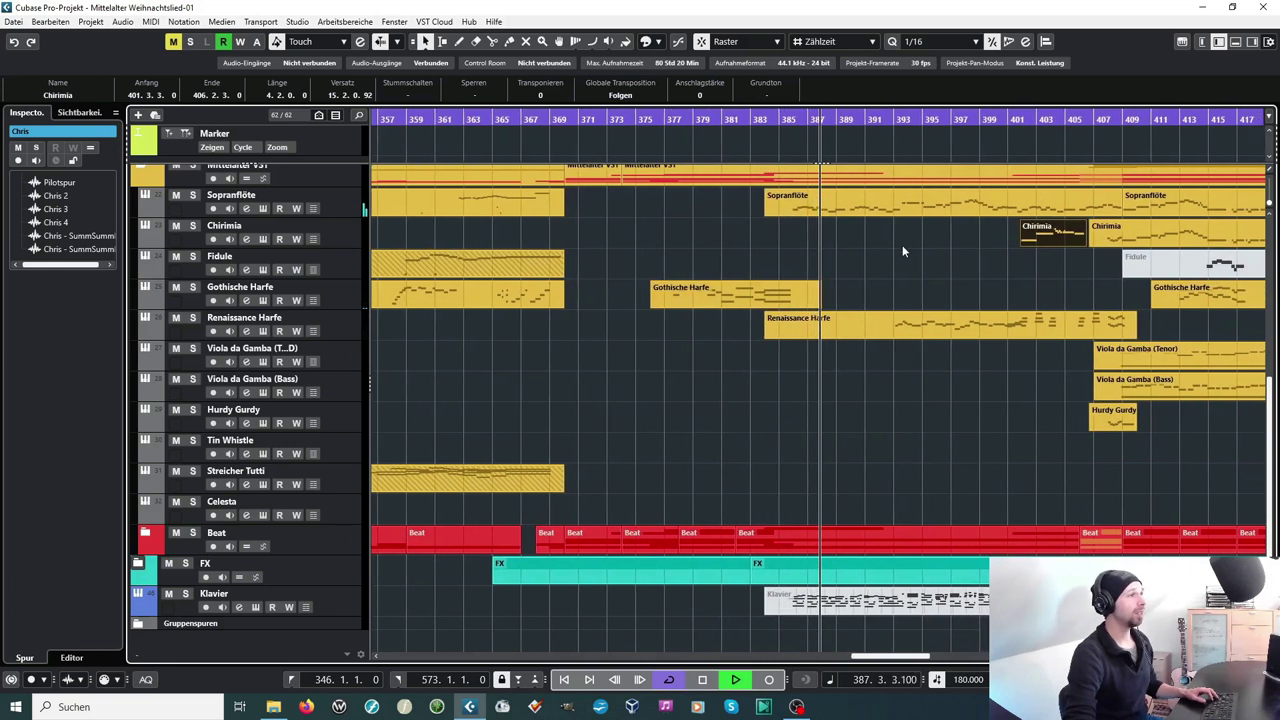
click(879, 206)
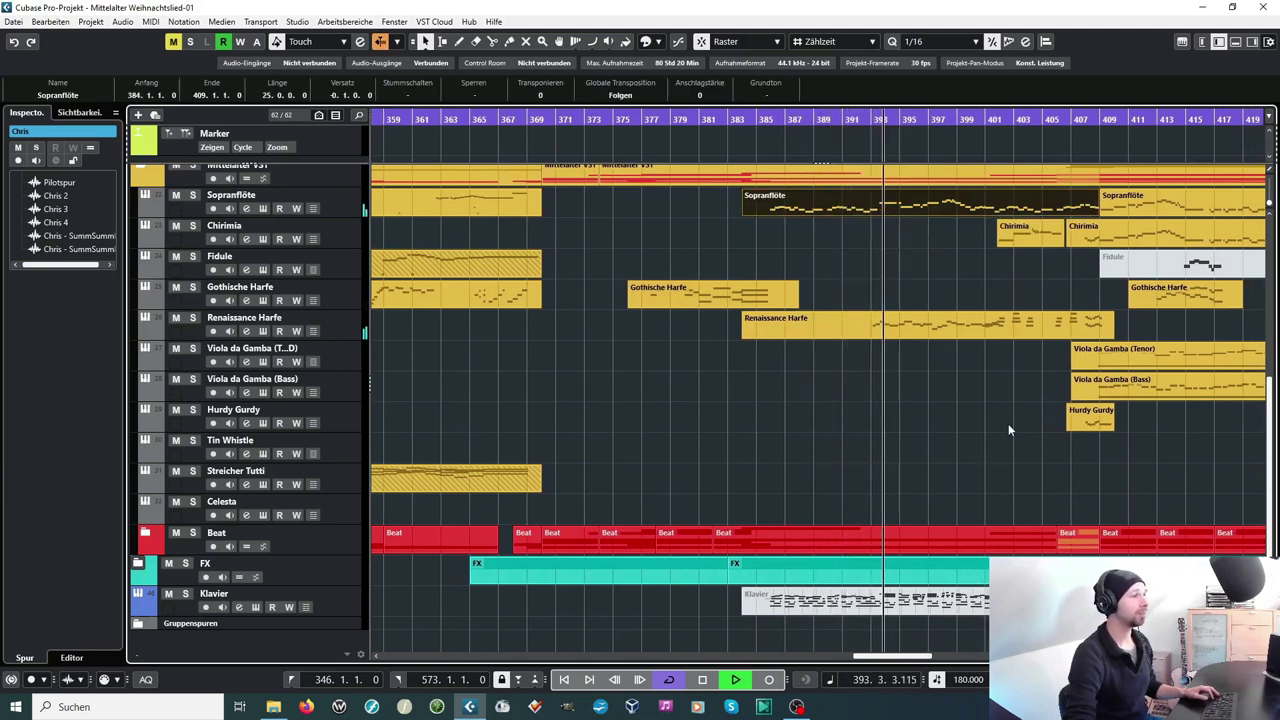
scroll(990, 295, up, 3)
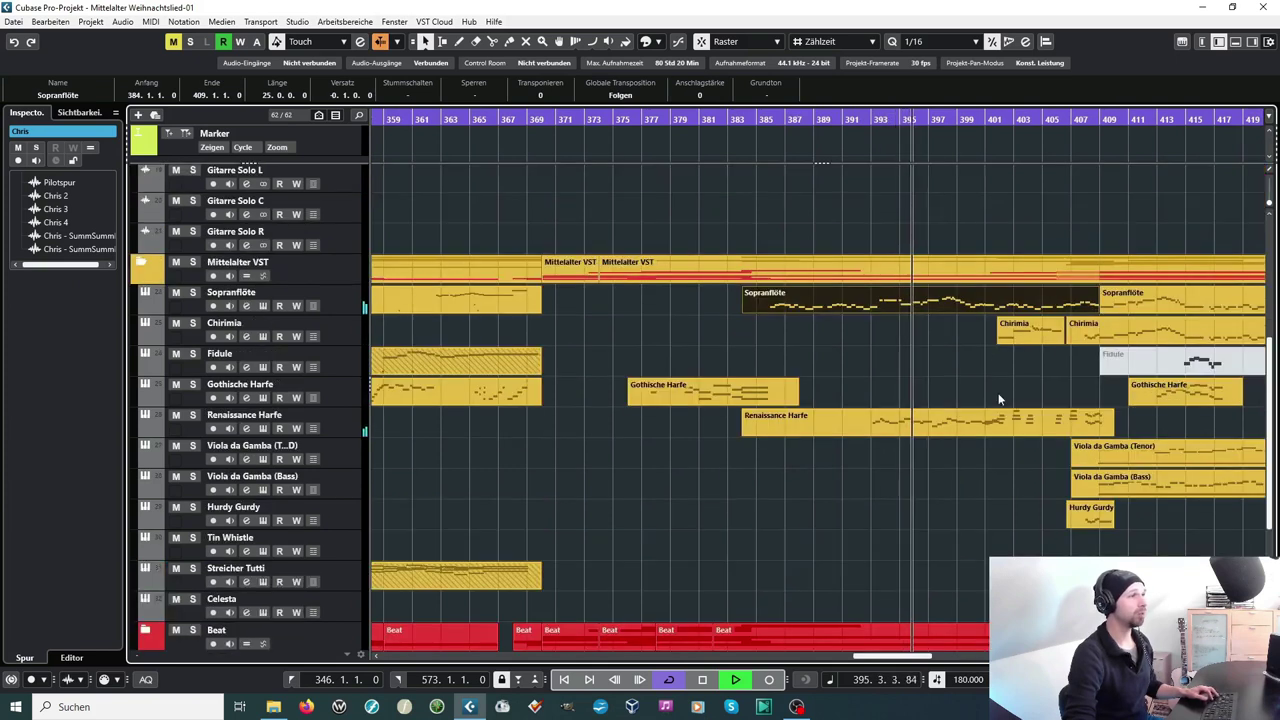
click(1032, 336)
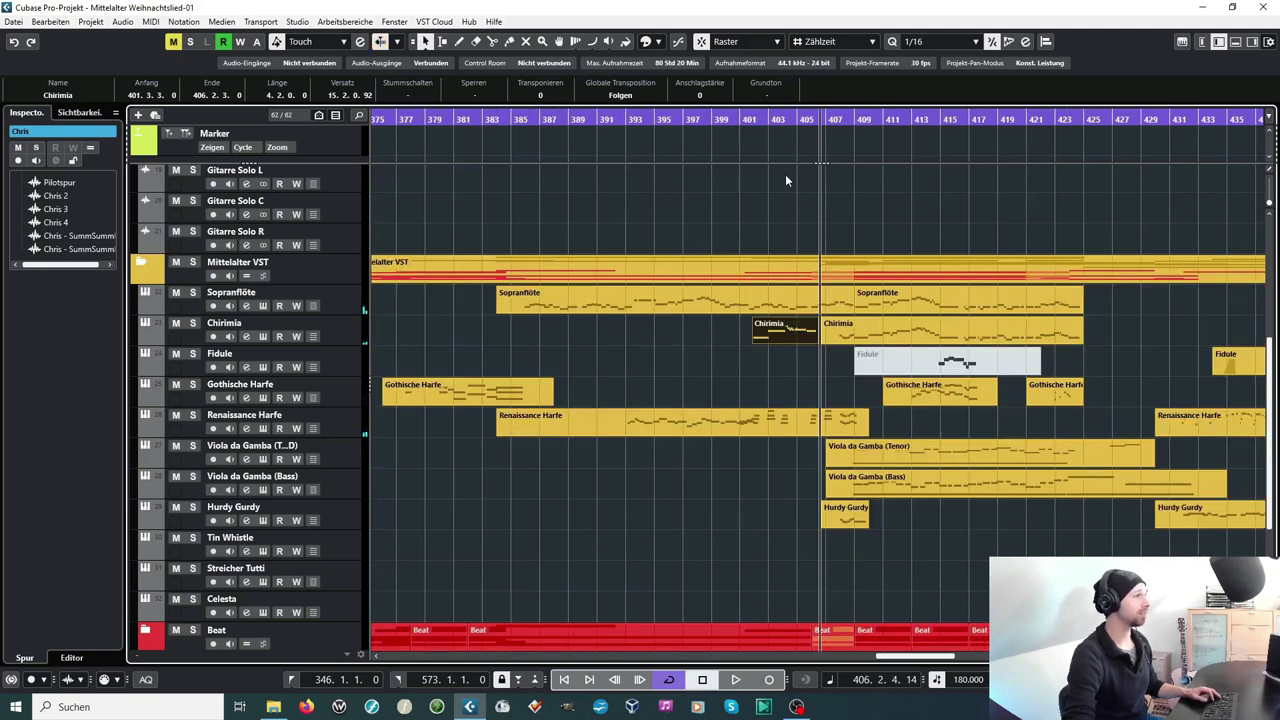
Solo the Chirimia track, listen to its short clip from the beginning, and stop and unsolo it
click(759, 124)
key(space)
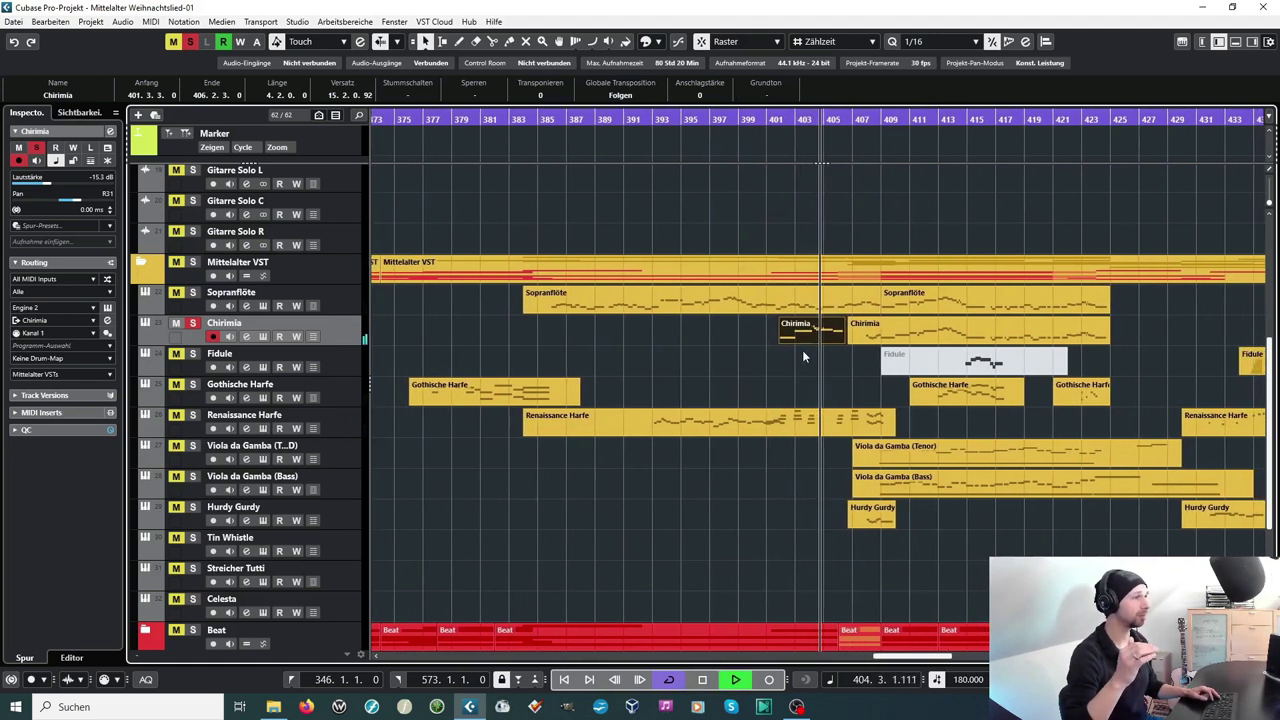
key(space)
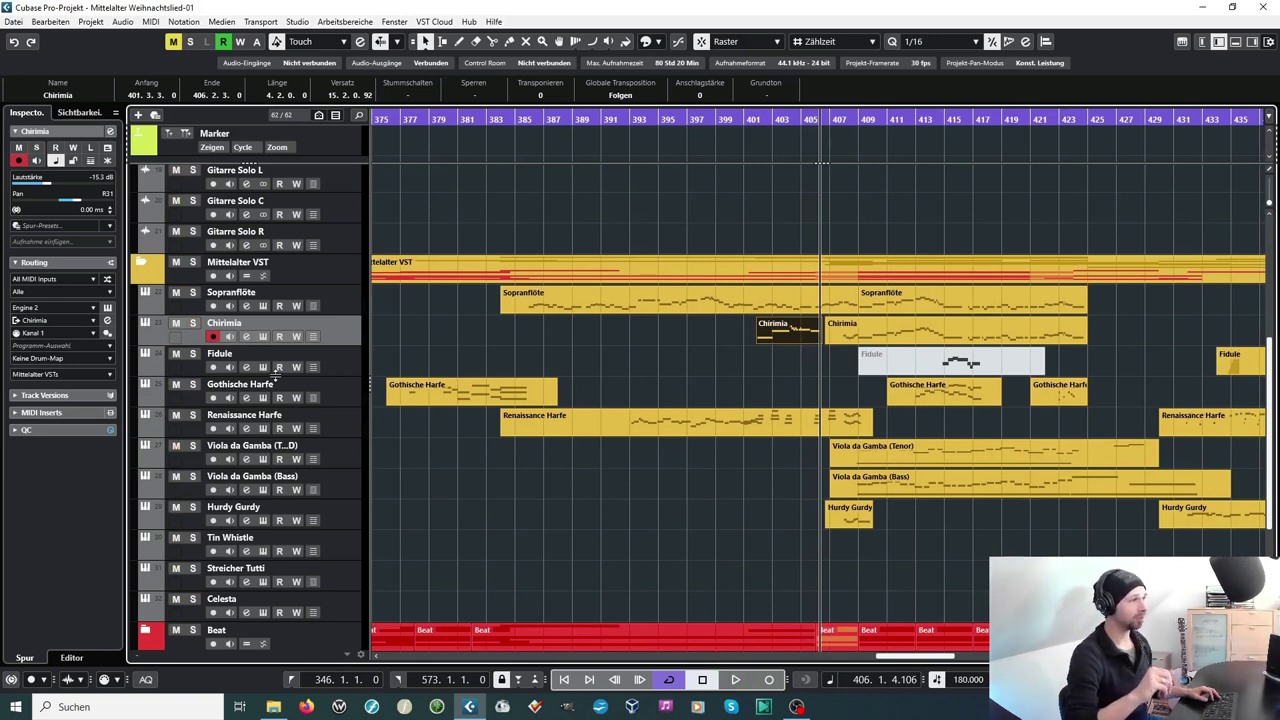
Continue playing the full mix from bar 406 to about bar 455, selecting the Hurdy Gurdy clip that starts at bar 430
key(space)
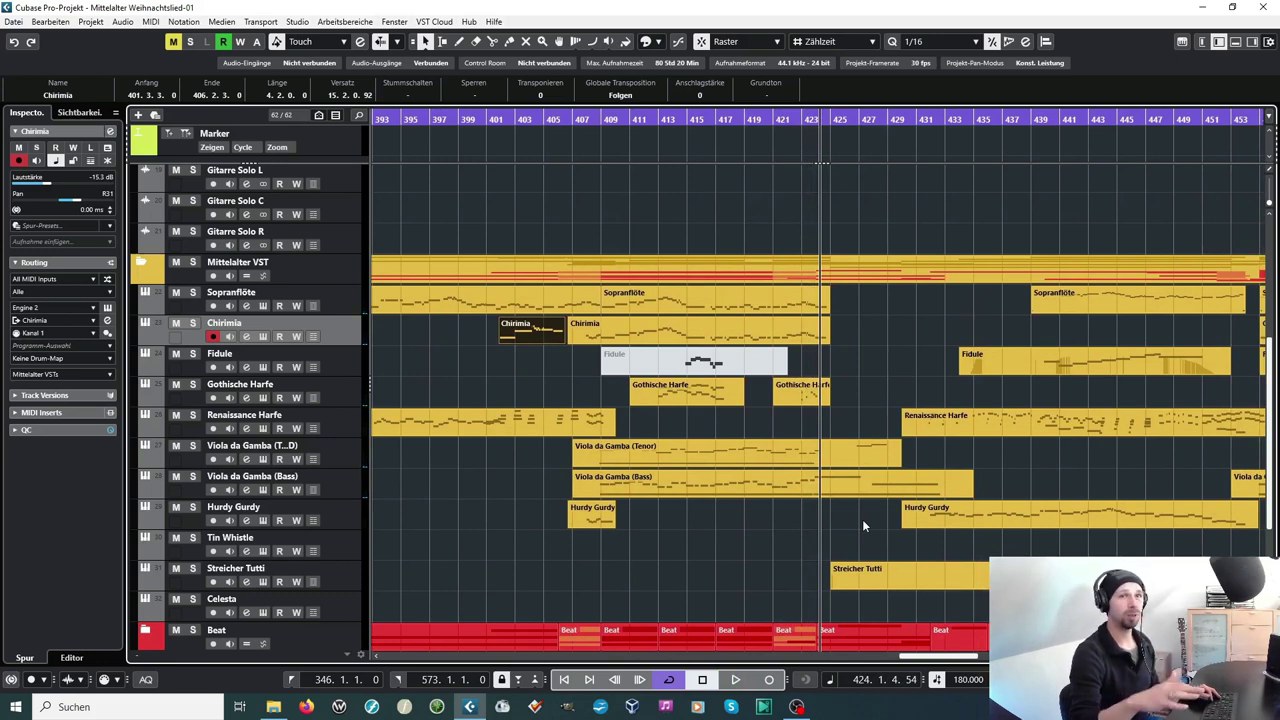
key(space)
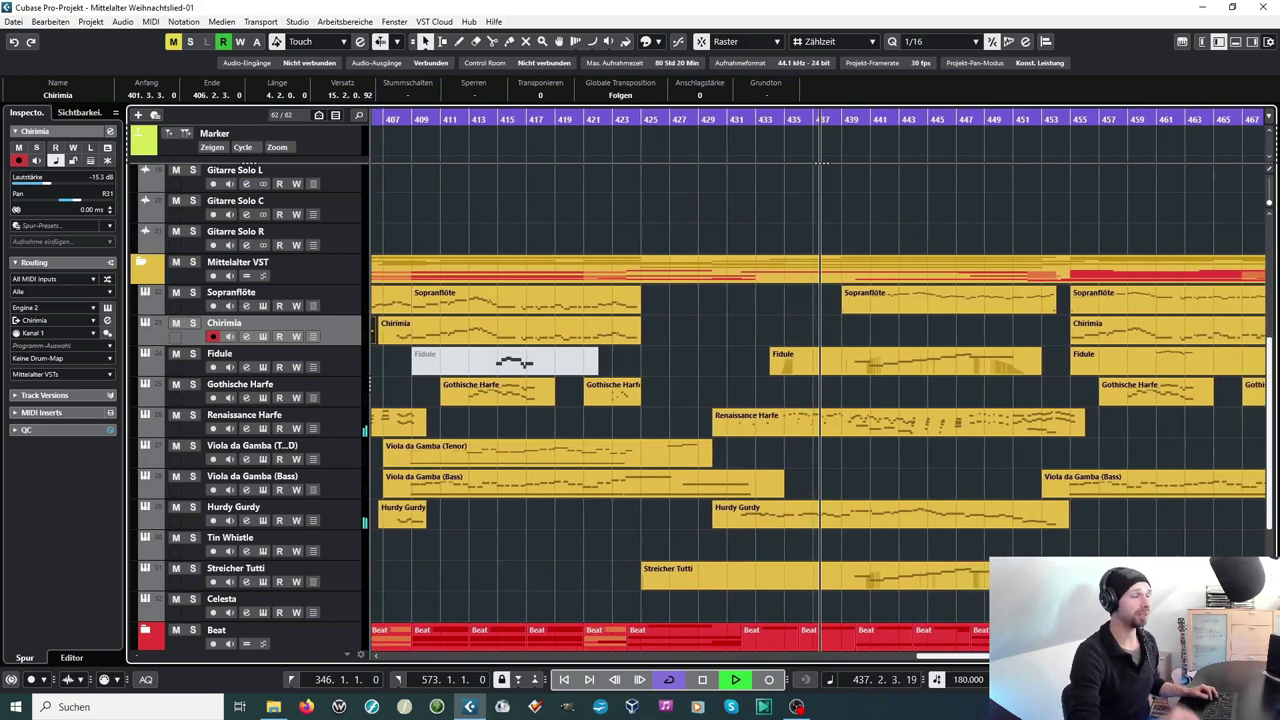
click(1000, 515)
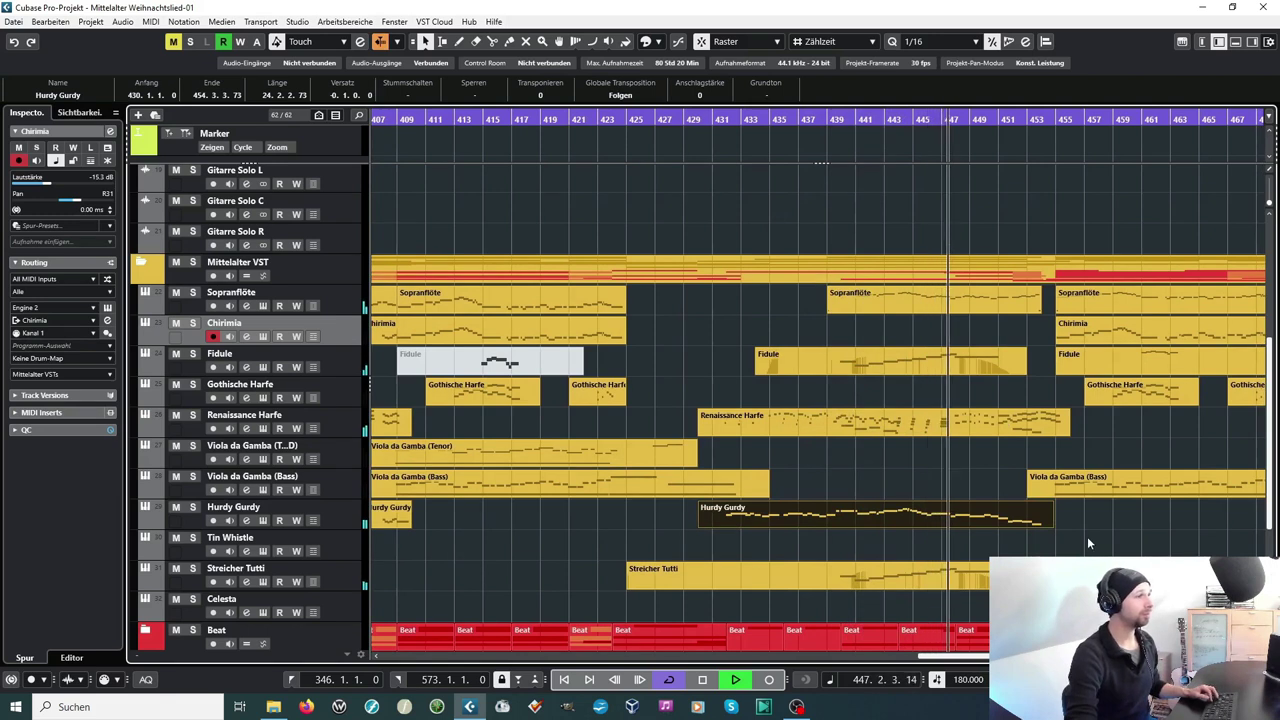
scroll(1097, 550, right, 5)
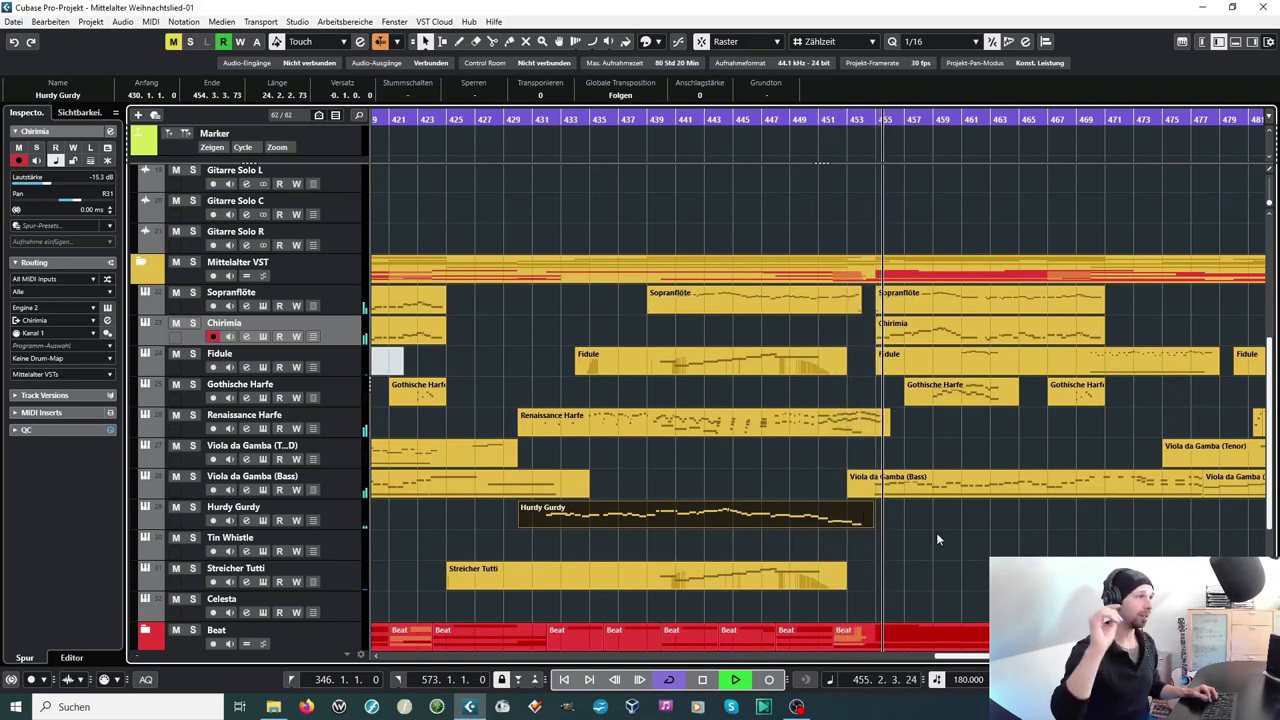
scroll(936, 539, right, 1)
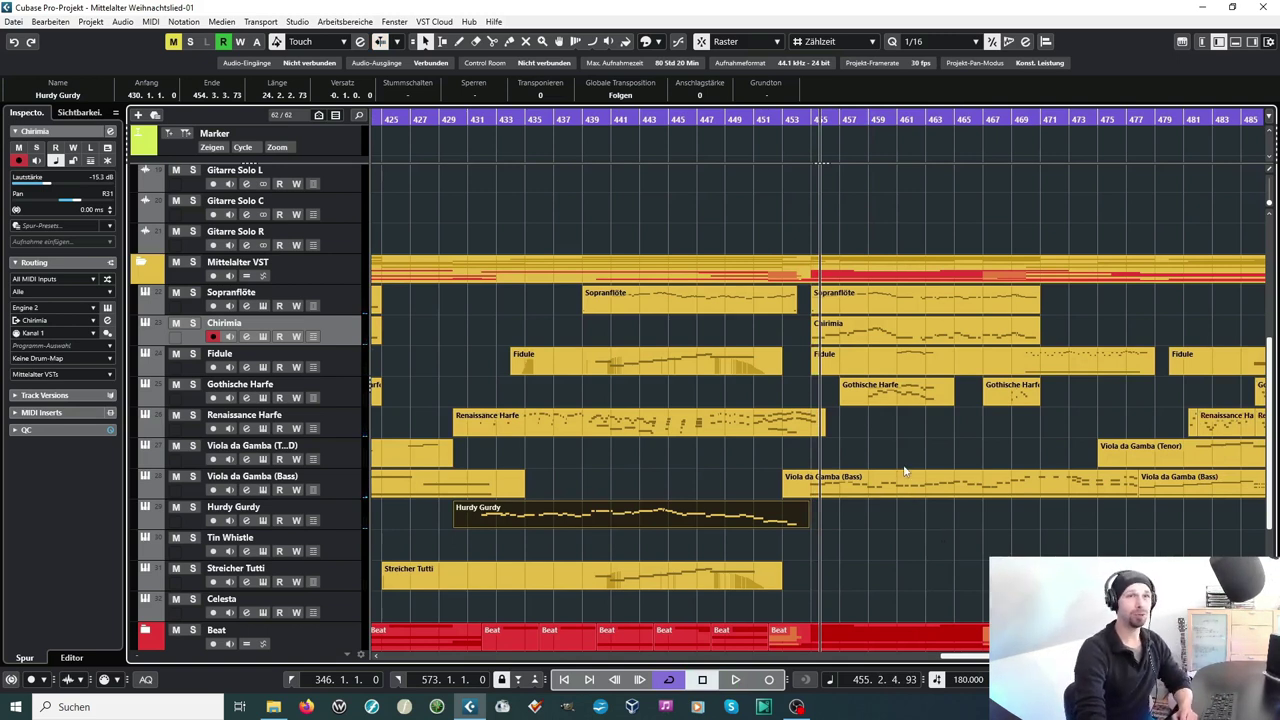
Move the playback position back to bar 449 and listen to the full mix through the transition at bar 455
click(745, 119)
click(816, 367)
click(815, 392)
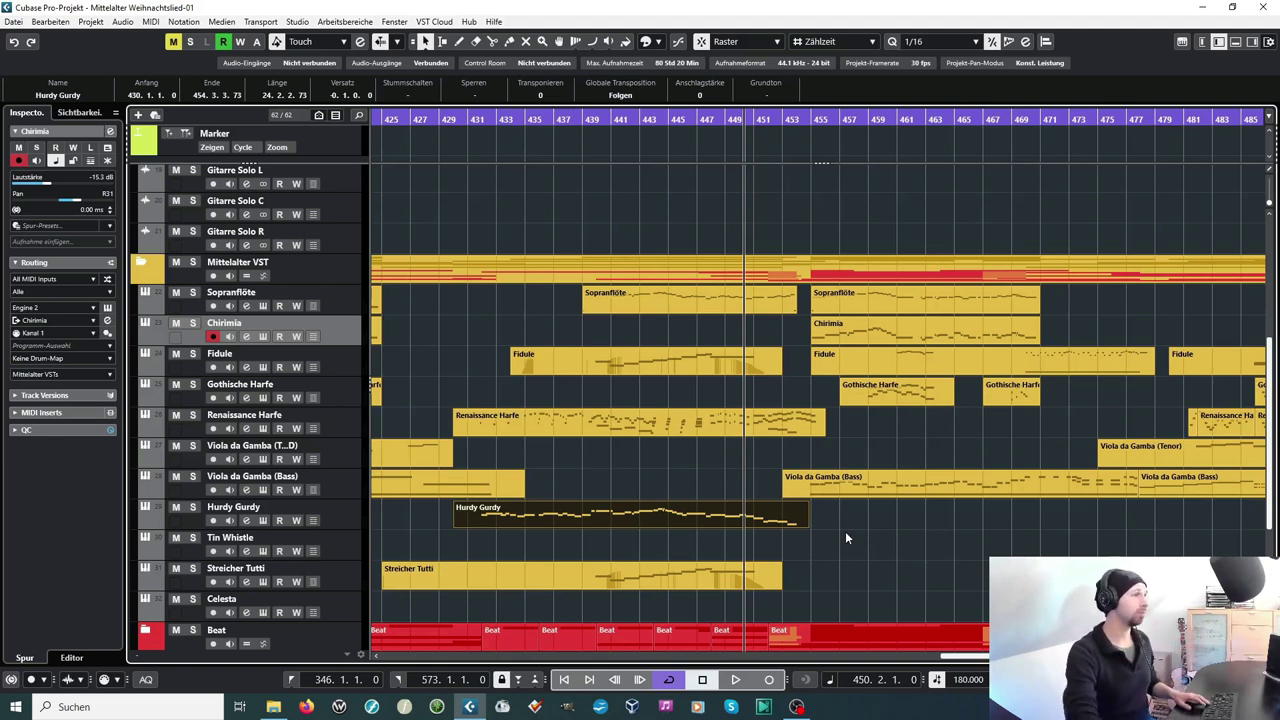
click(724, 119)
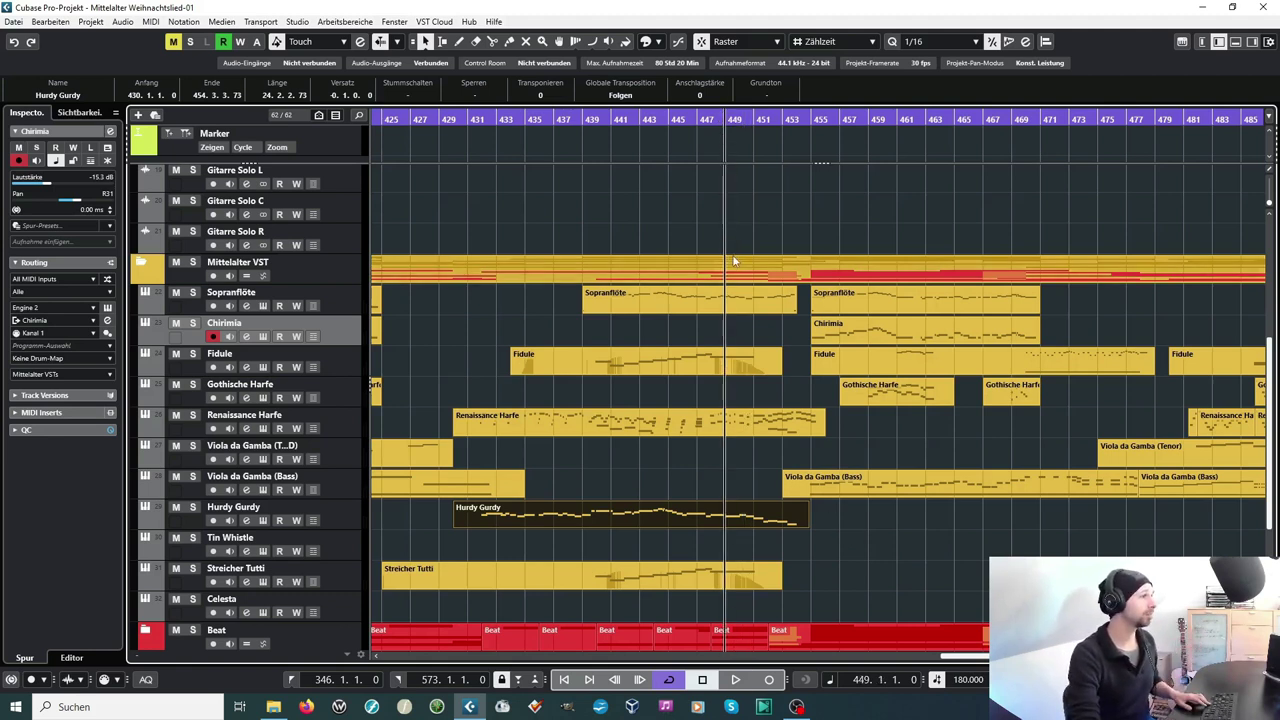
key(space)
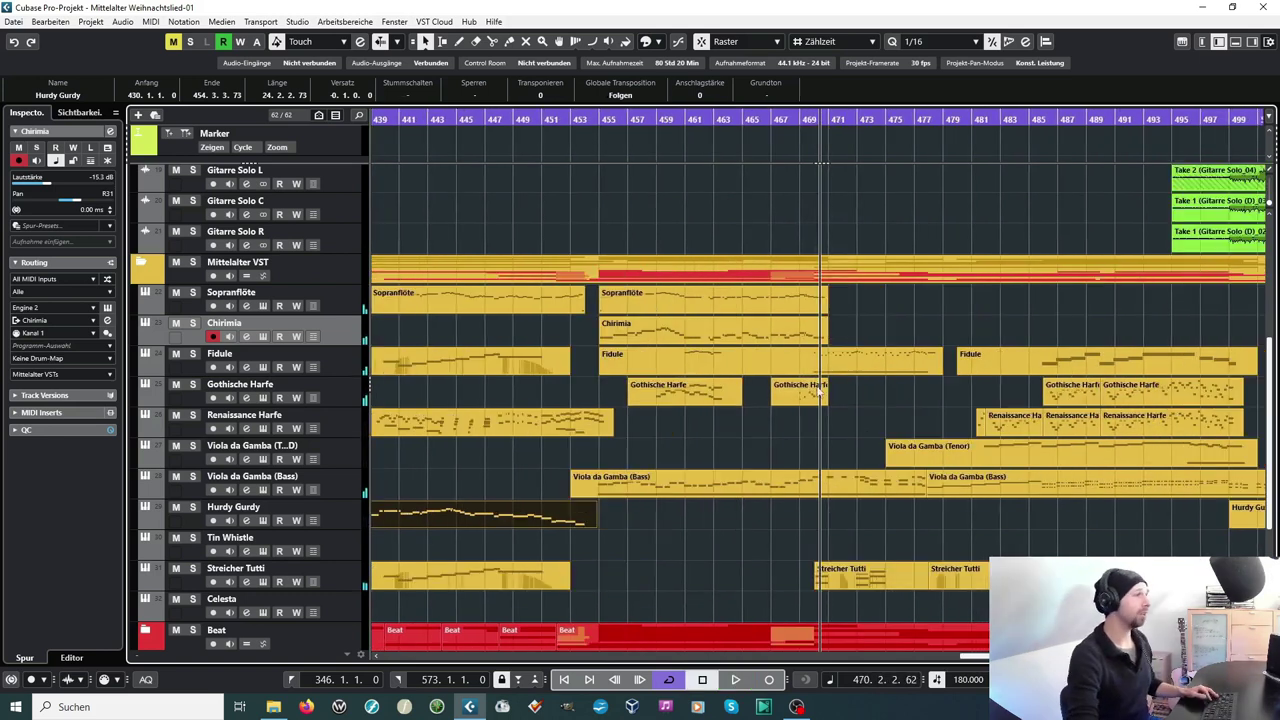
Select the Sopranflöte and Chirimia clips near bar 455, play both tracks soloed from there, and unsolo them to hear the full mix onward
drag(842, 336, 720, 330)
click(350, 299)
key(s)
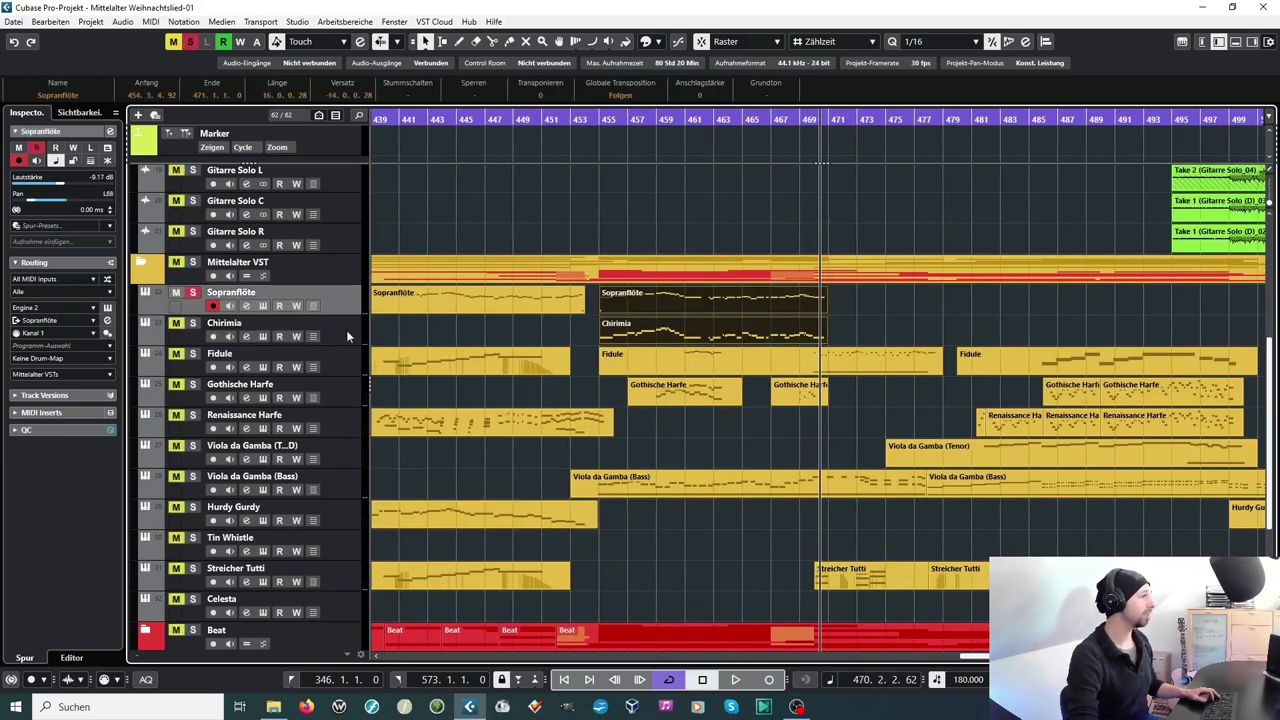
click(346, 330)
click(603, 120)
key(space)
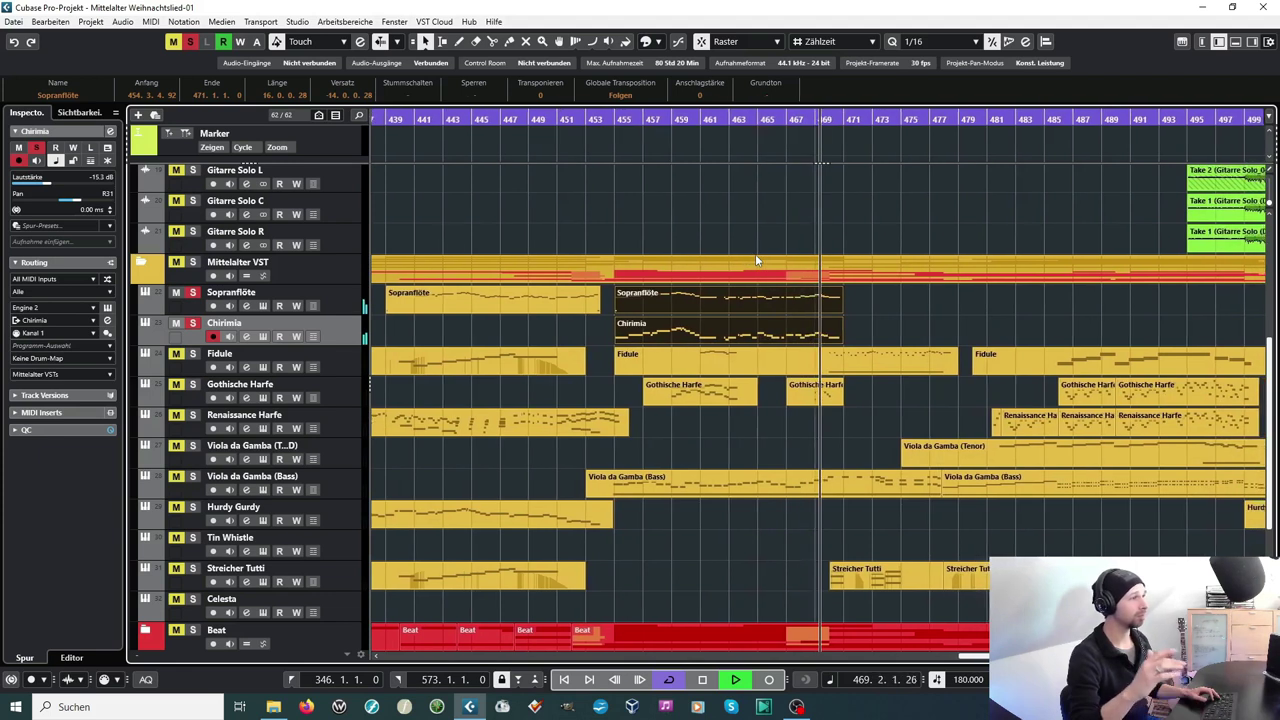
key(space)
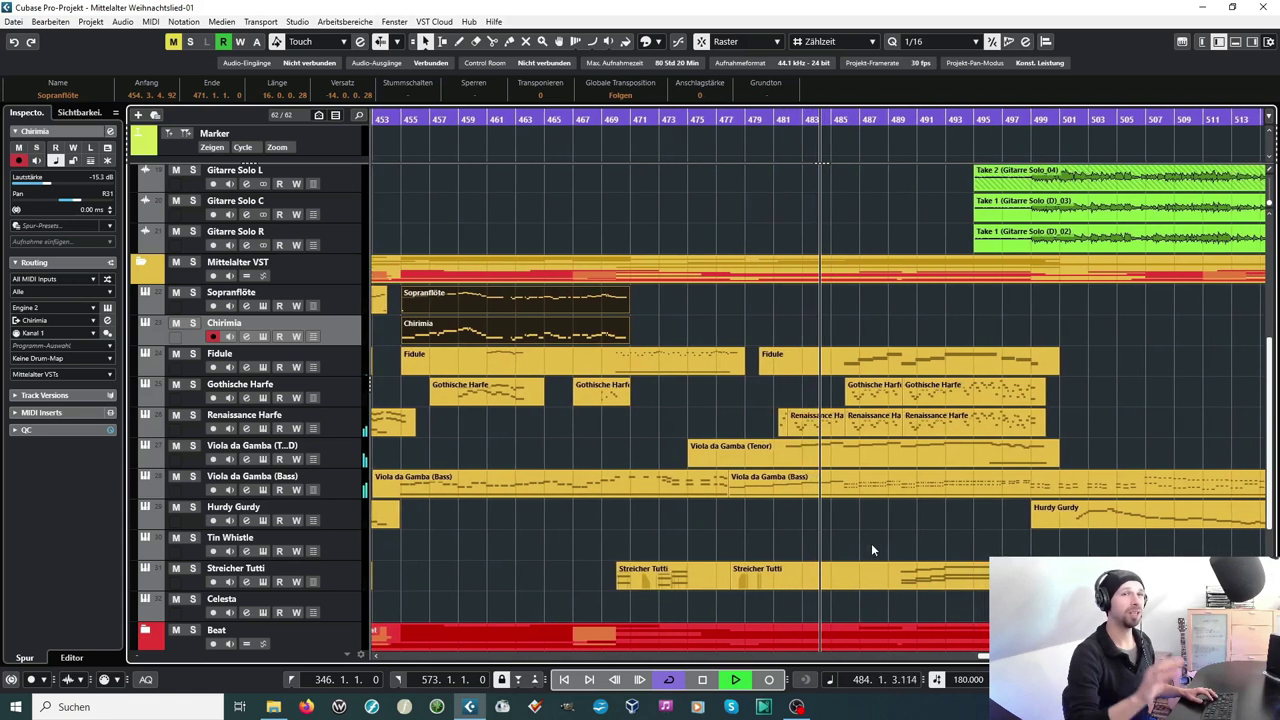
key(space)
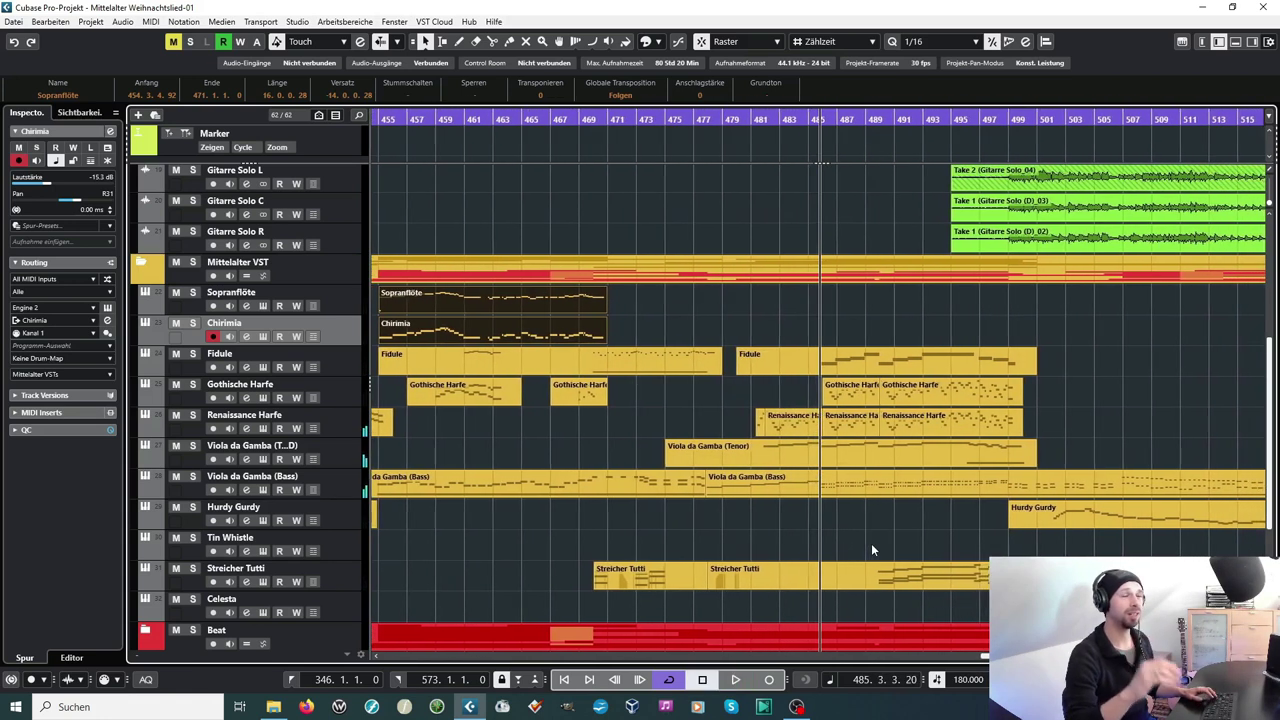
Select the two Viola da Gamba tracks, tenor and bass, and solo them together
click(354, 451)
click(348, 486)
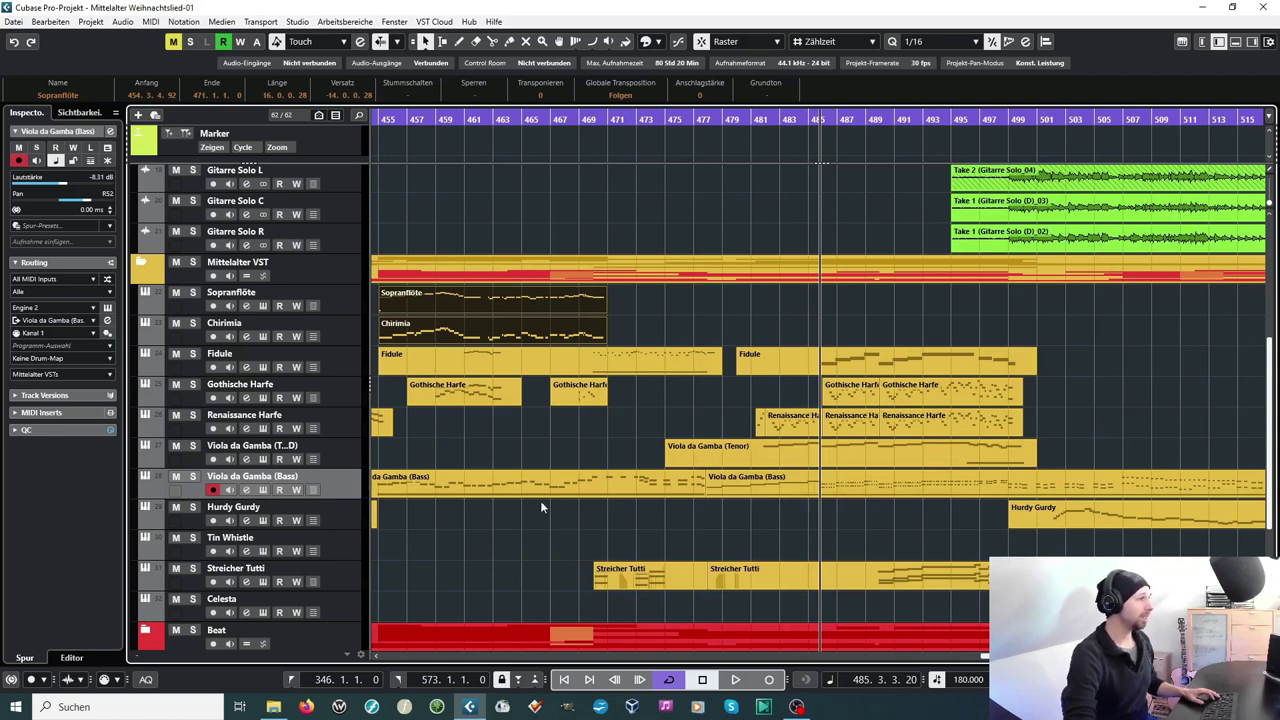
ctrl+click(352, 458)
key(s)
click(343, 484)
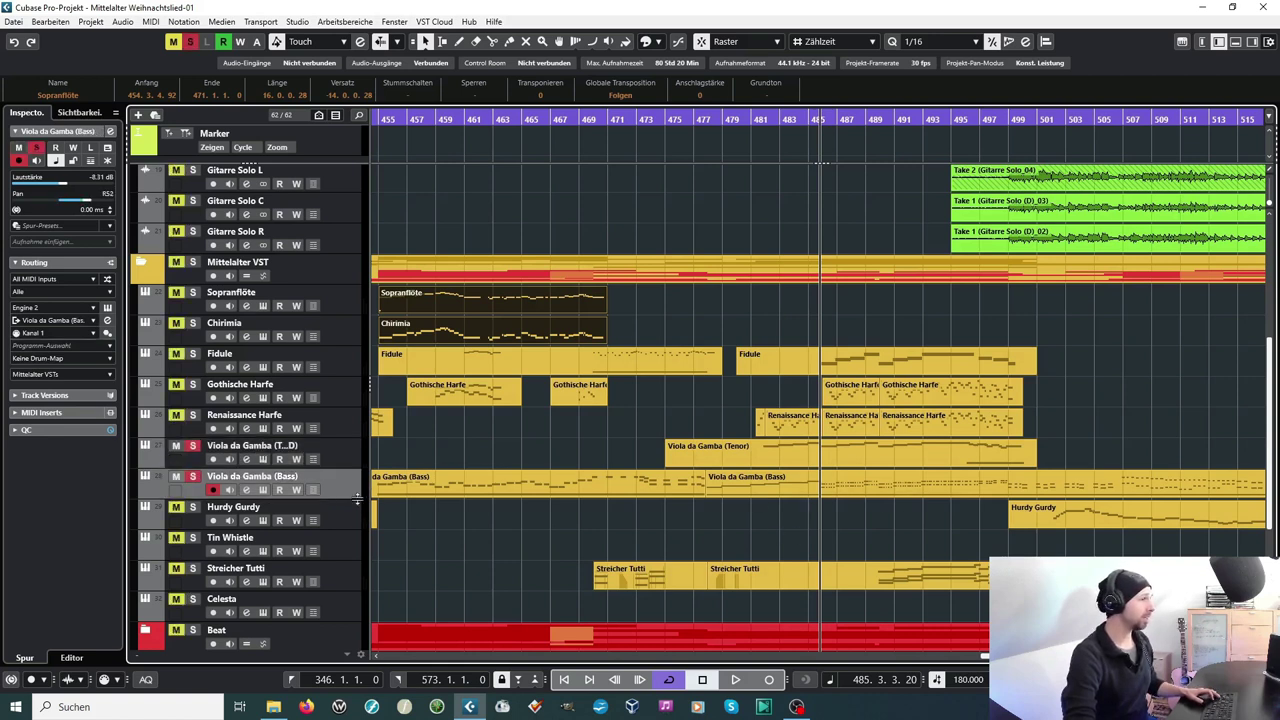
Play the soloed Viola da Gamba parts from bar 477, pause at bar 499 and resume playback from there
click(672, 118)
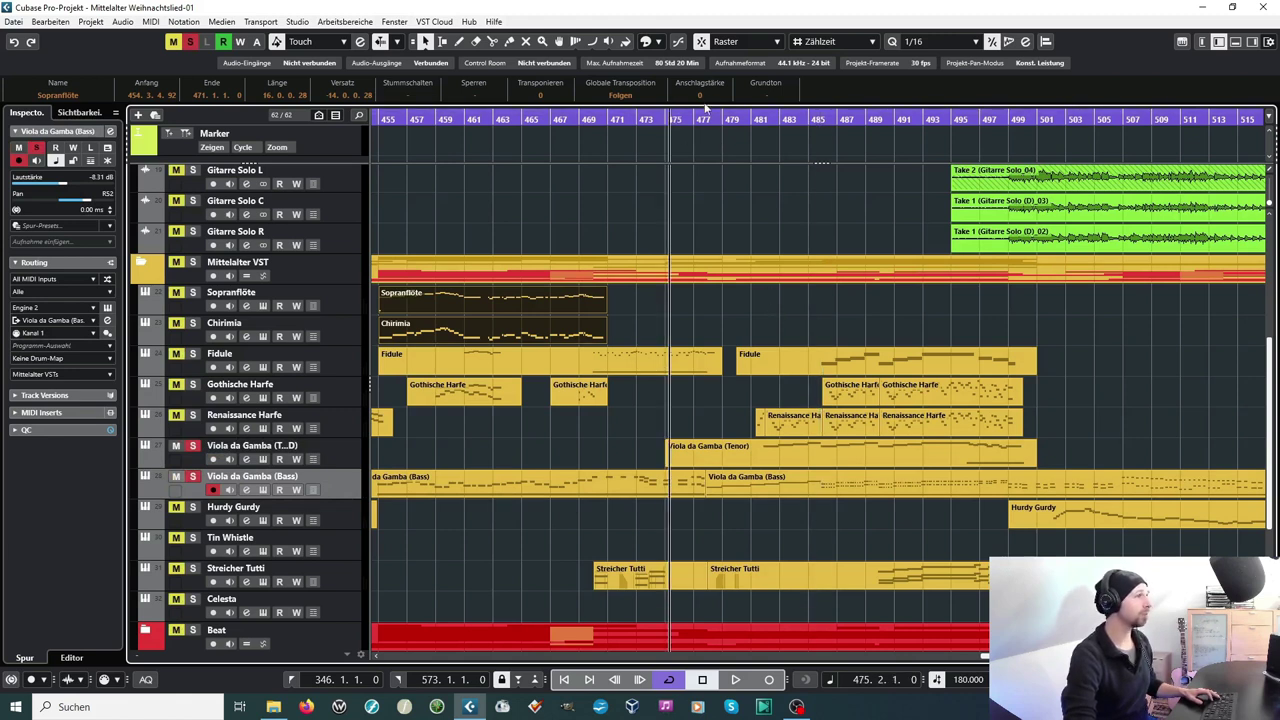
click(708, 120)
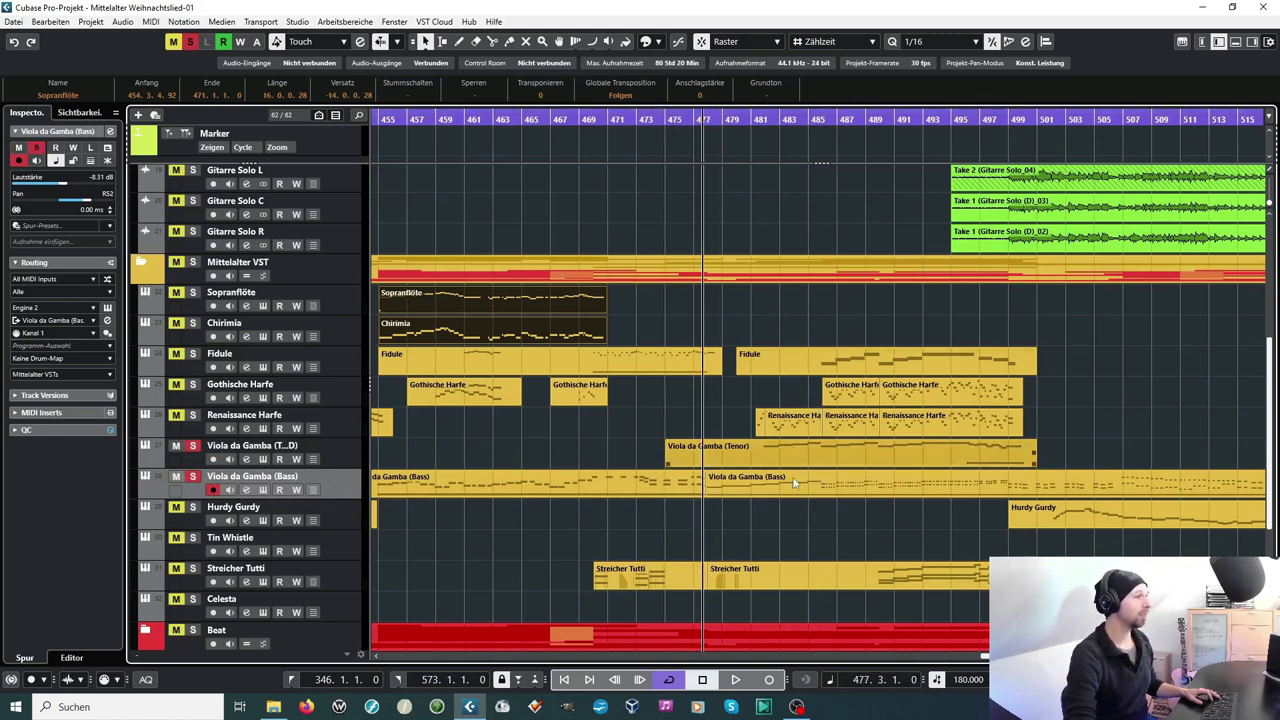
key(space)
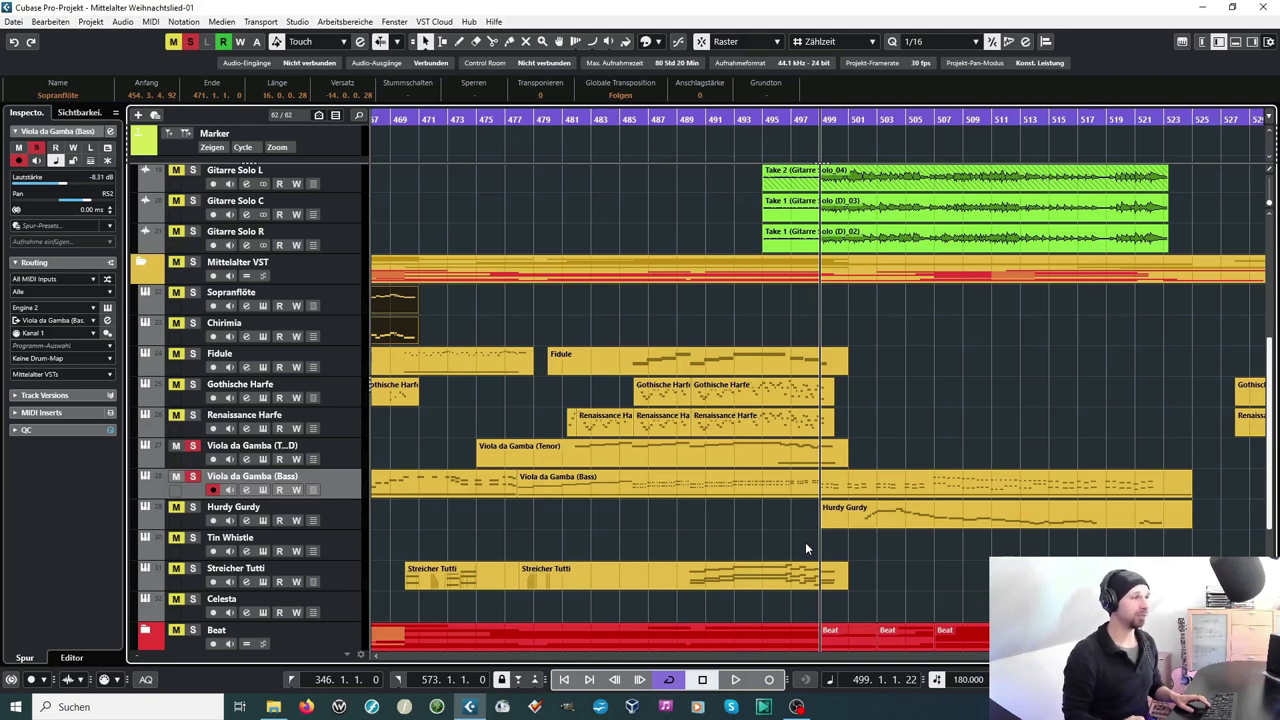
key(space)
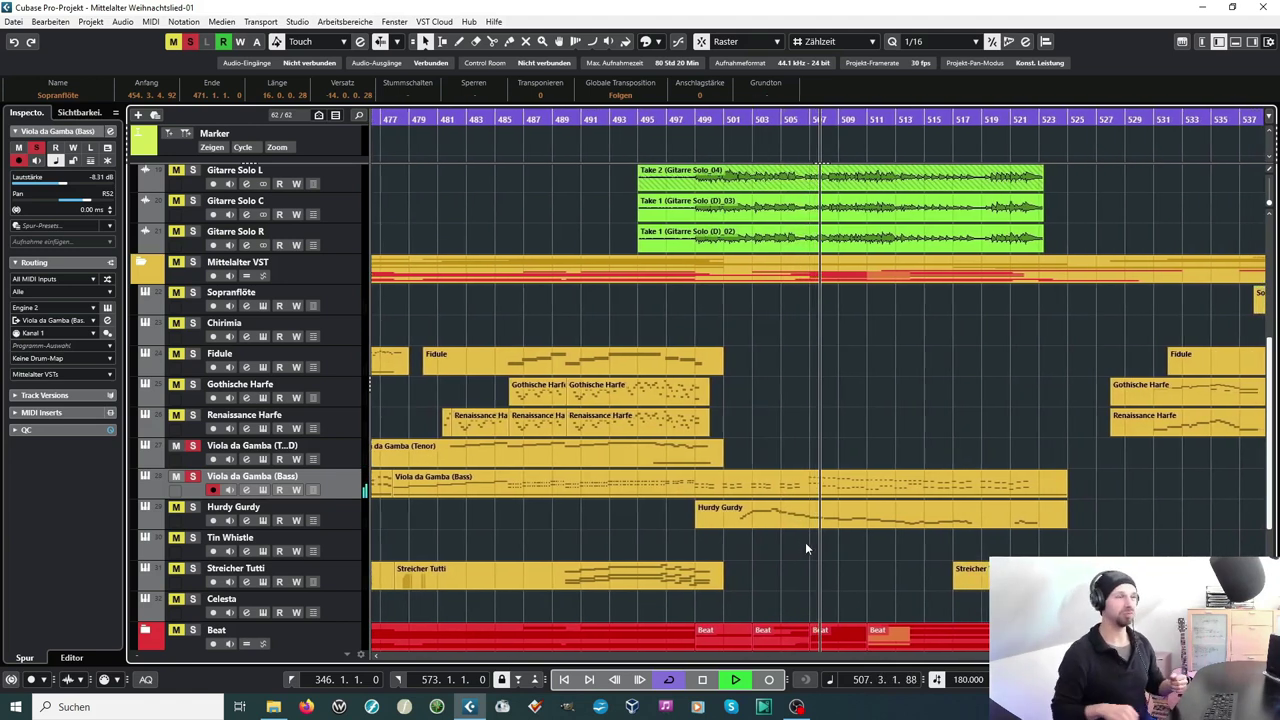
Stop playback, move the playback position back to bar 478 and unsolo the two Viola da Gamba tracks
key(space)
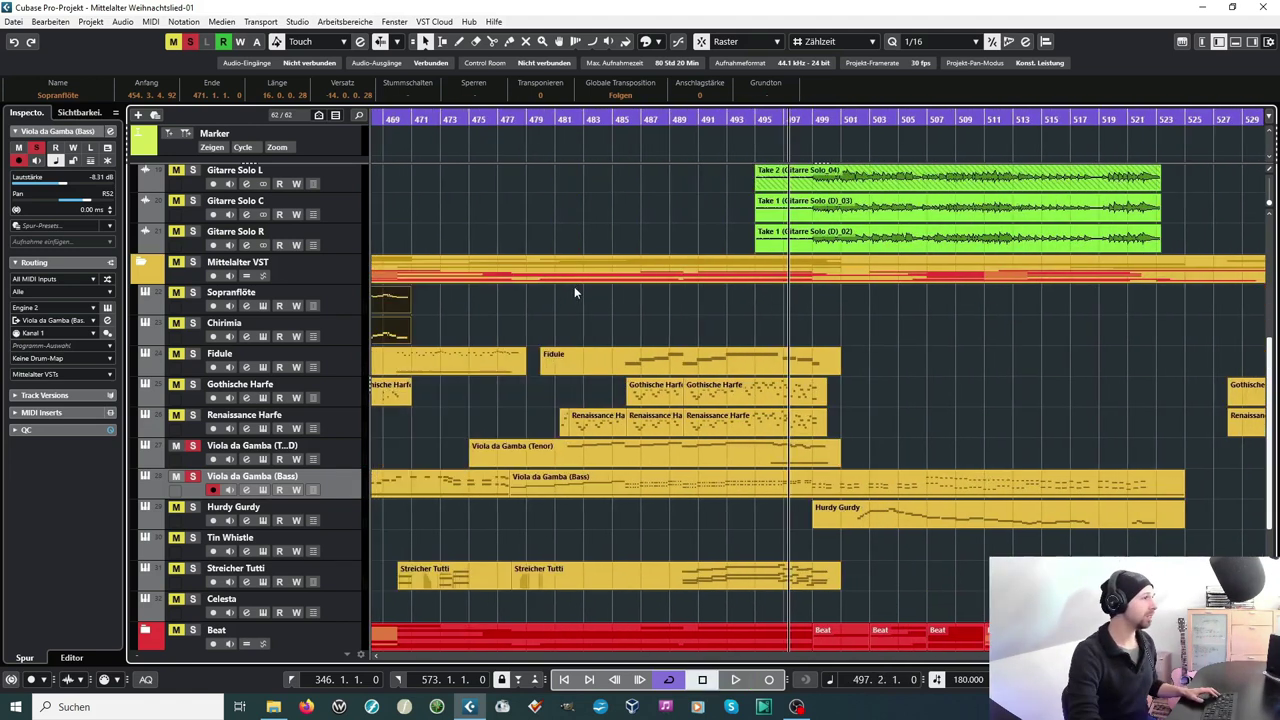
scroll(574, 280, left, 3)
scroll(574, 280, down, 2)
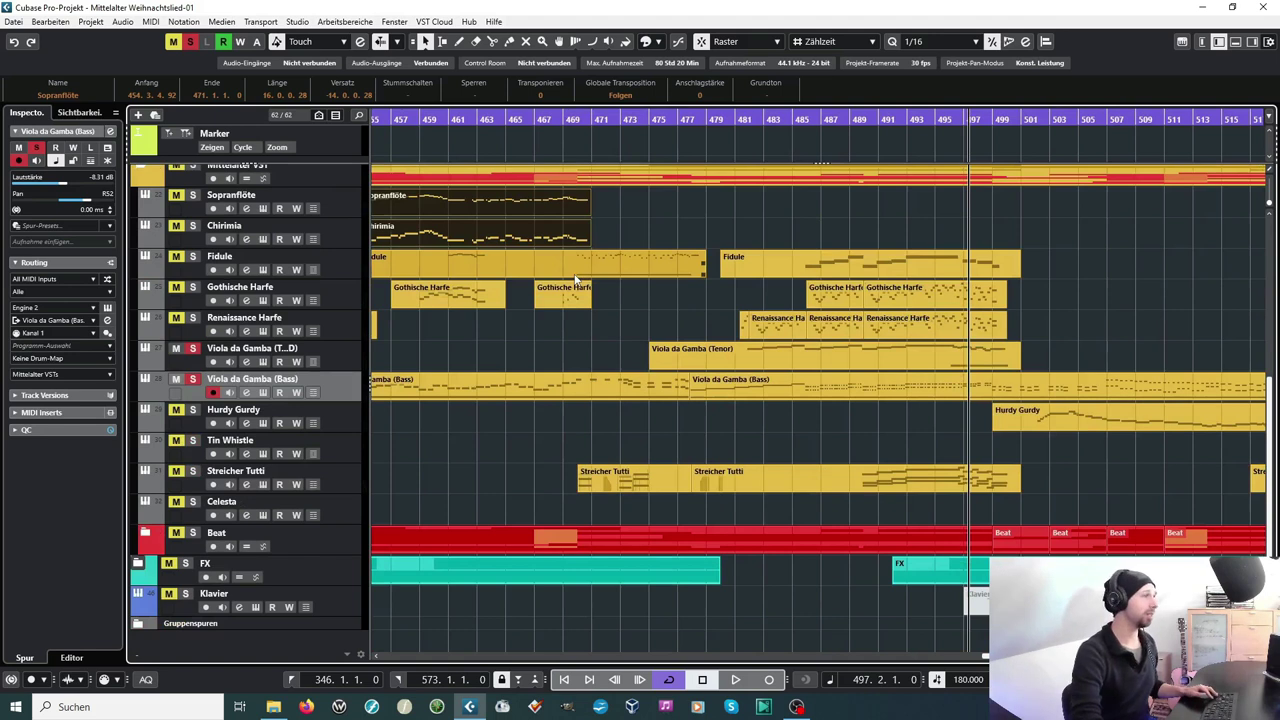
scroll(620, 250, up, 3)
scroll(675, 209, down, 1)
click(645, 119)
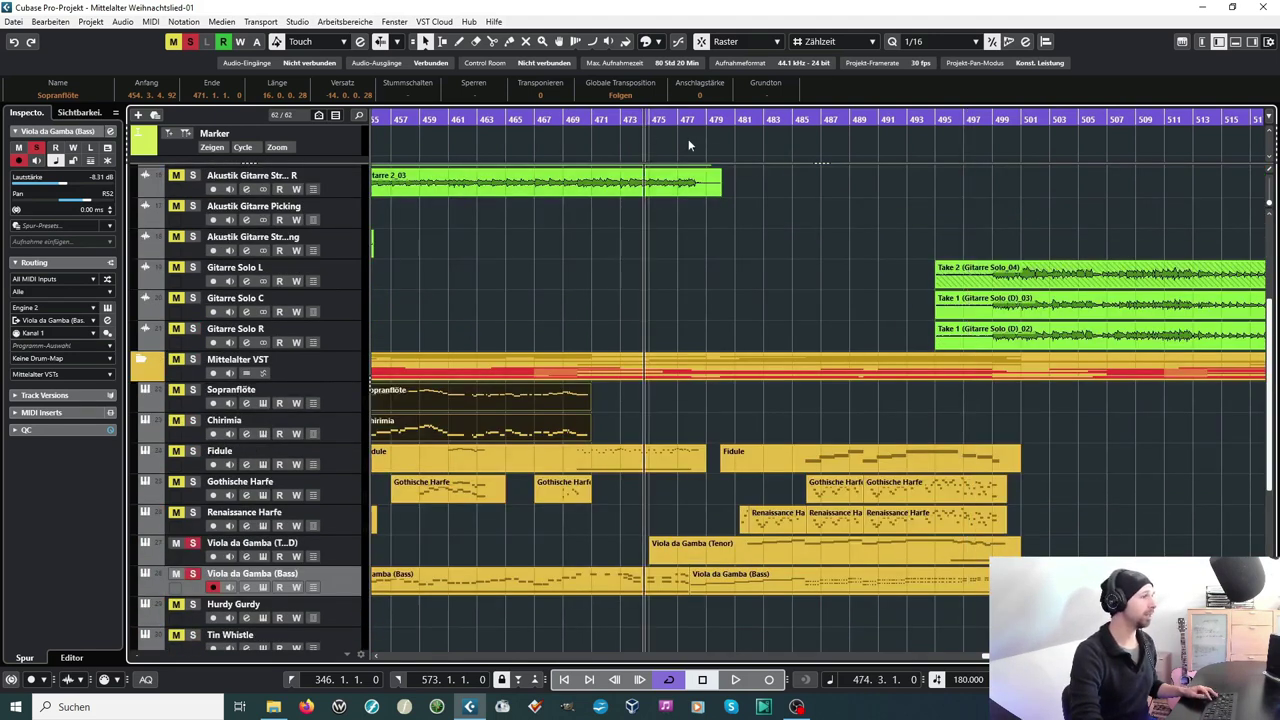
click(692, 119)
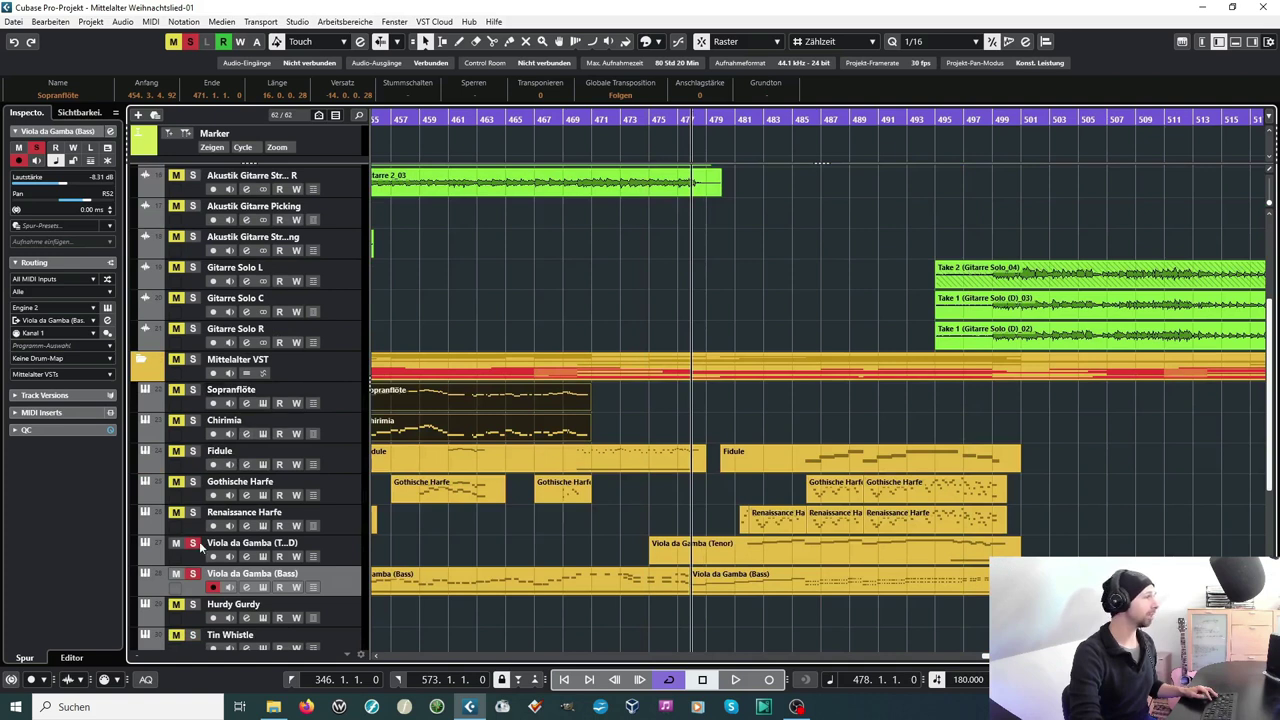
click(193, 574)
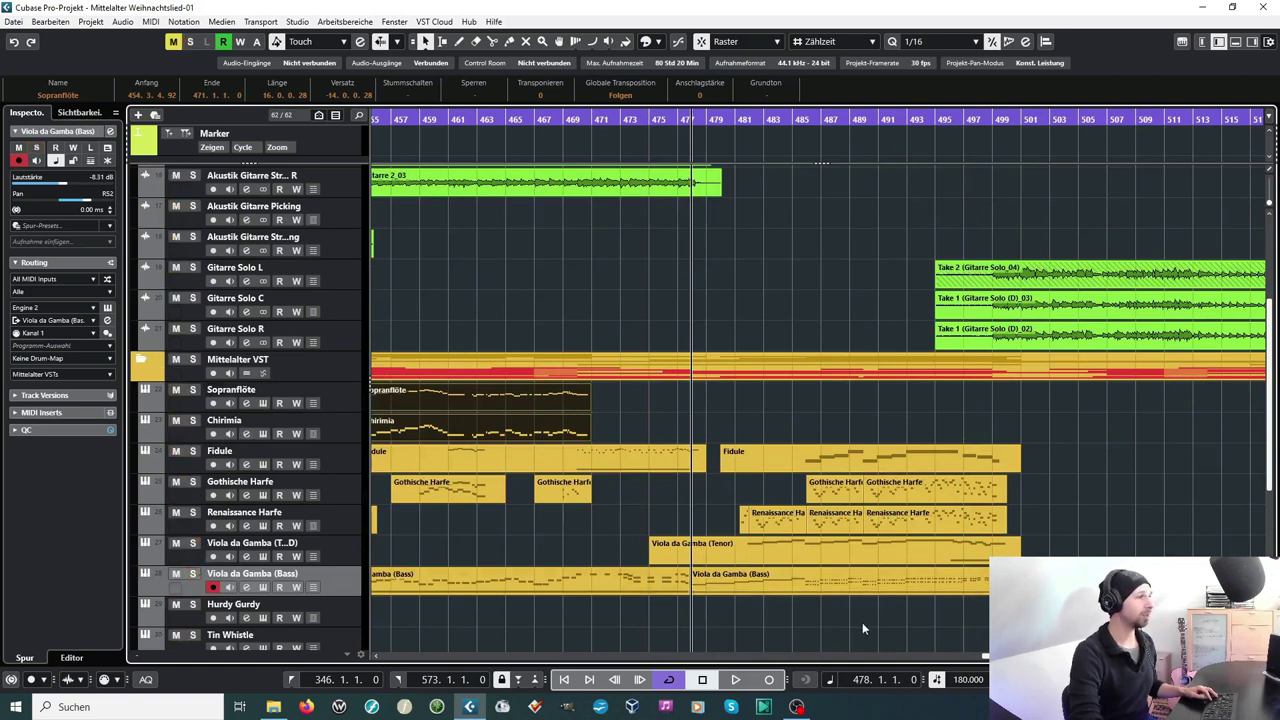
Play the full mix from bar 478, selecting the Renaissance Harfe clip near bar 482 and the Fidule clip above it during playback
click(690, 545)
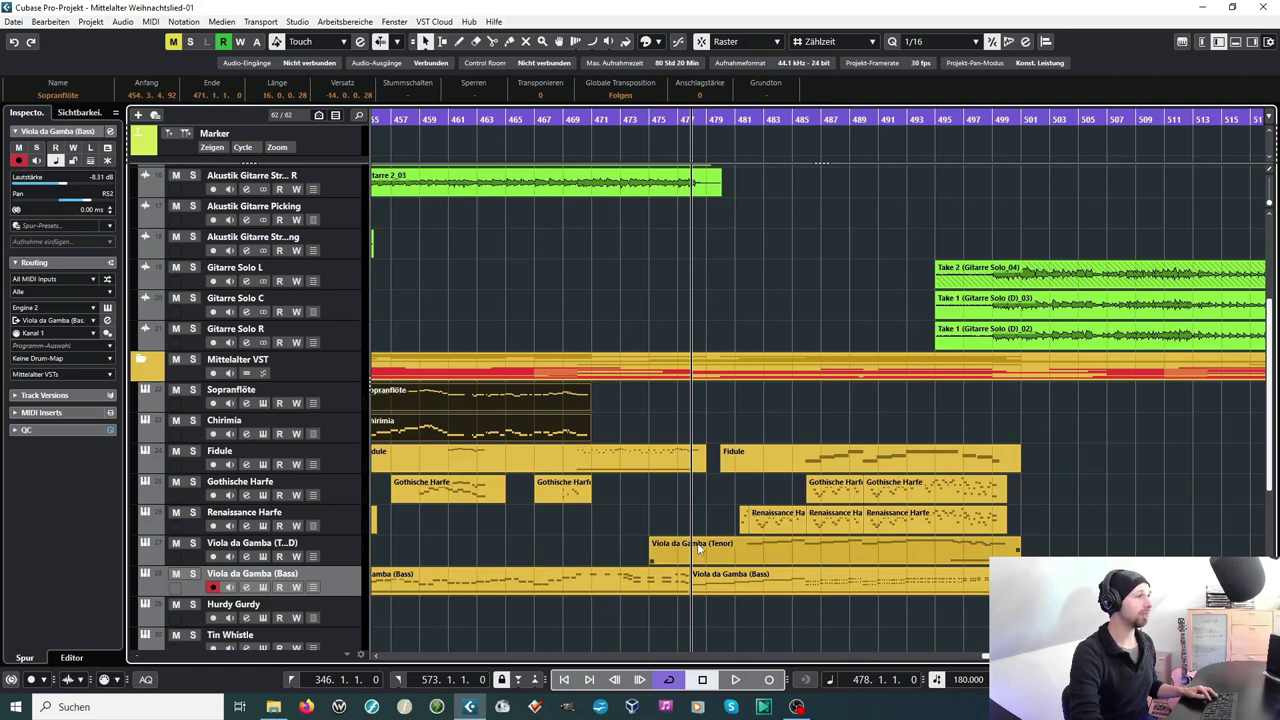
key(space)
click(885, 527)
shift+click(881, 553)
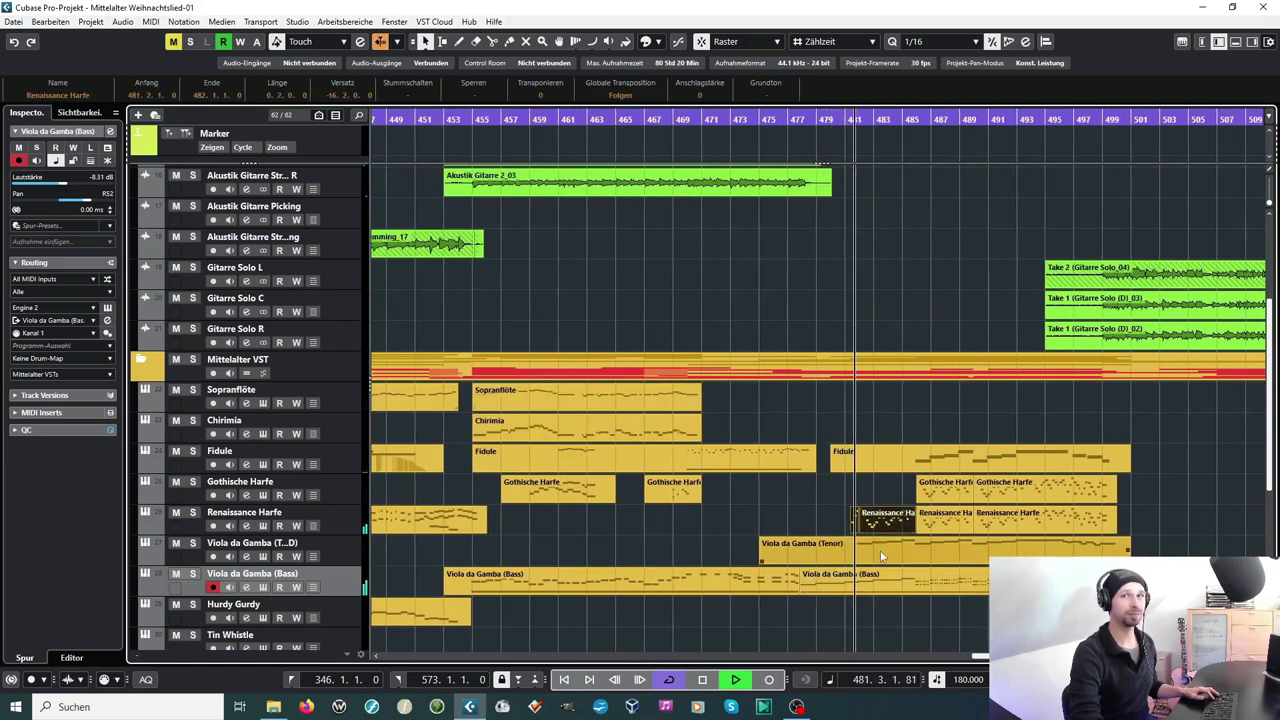
shift+click(928, 459)
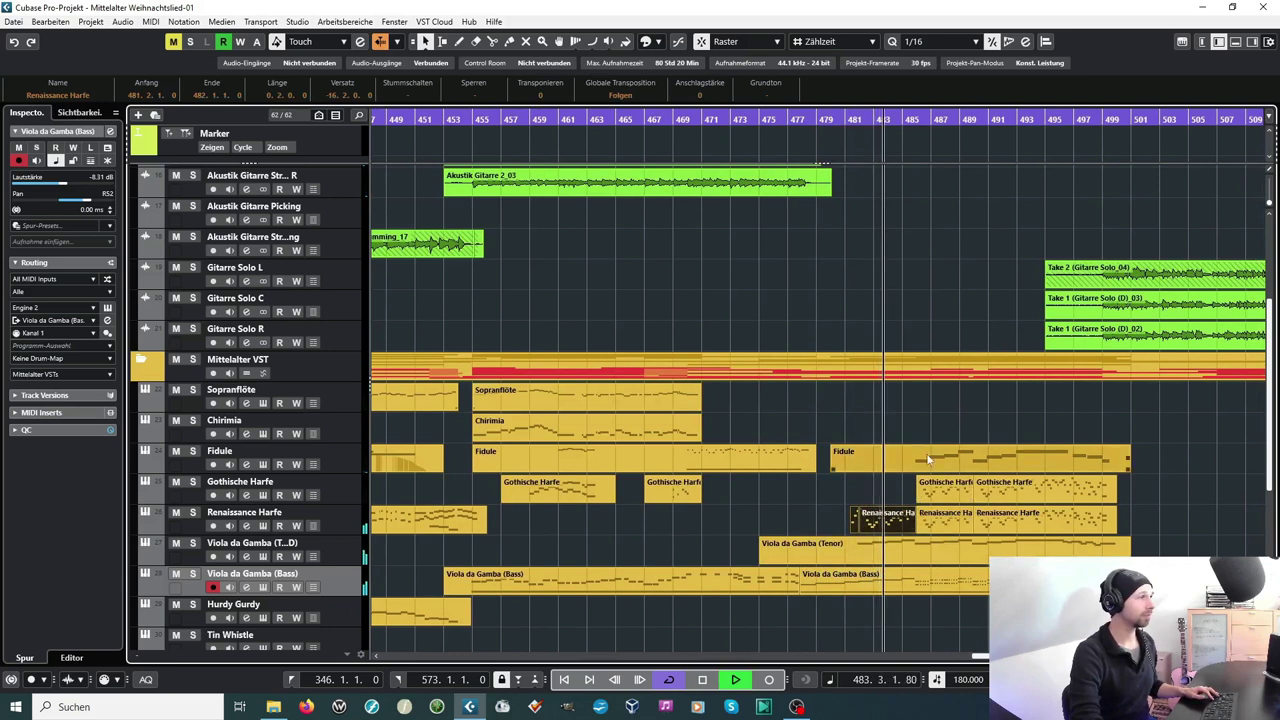
click(925, 456)
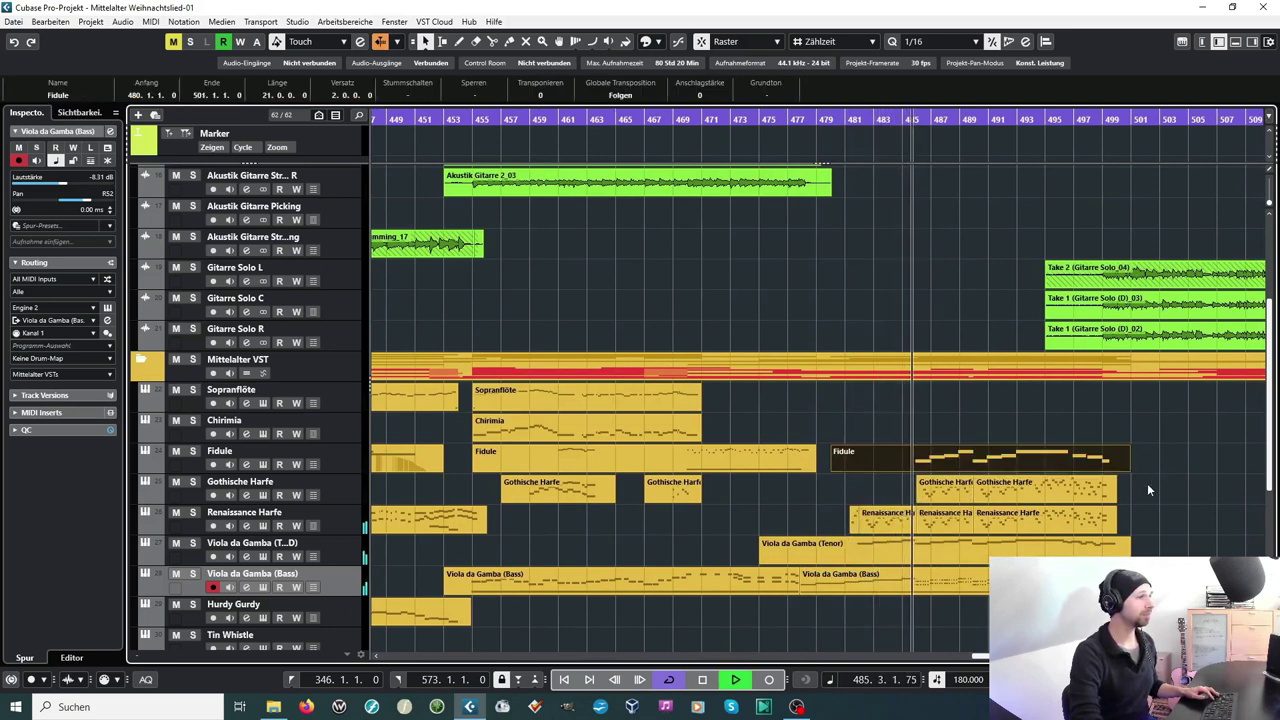
Select the Chor Tutti clip starting at bar 478 and listen to the full mix onward into the guitar solo section
scroll(1154, 459, up, 5)
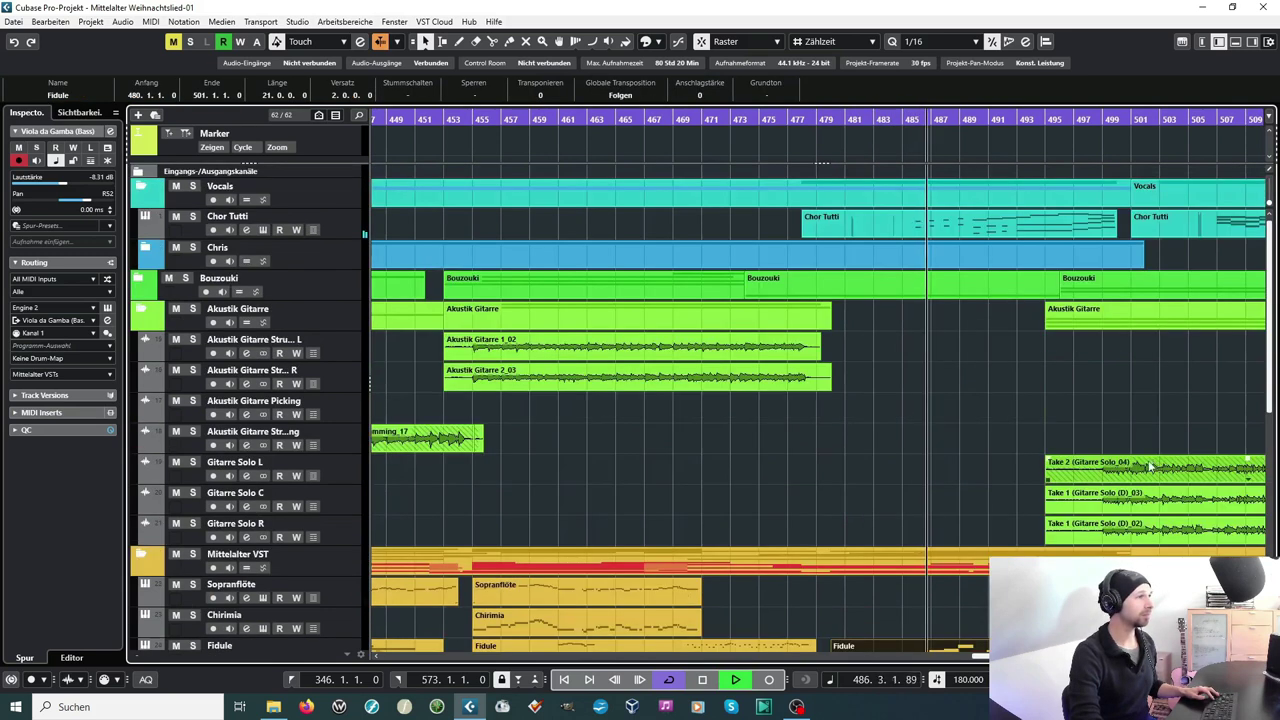
click(988, 223)
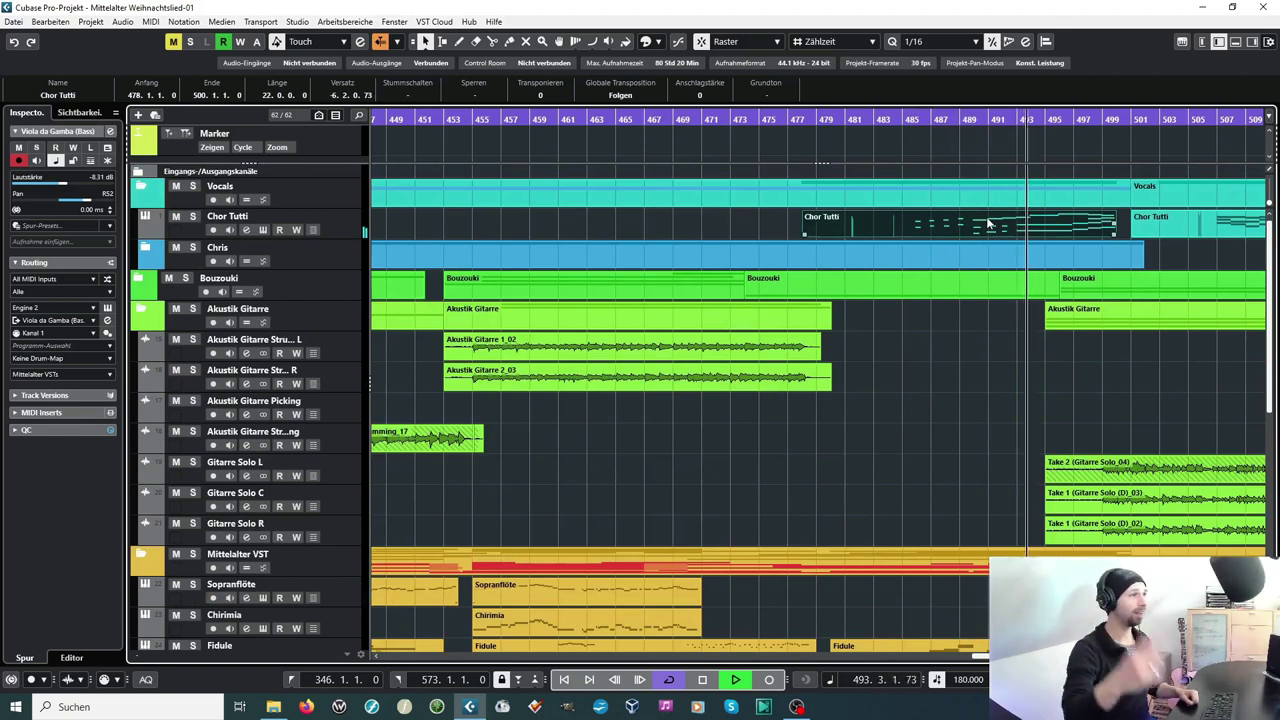
click(1027, 252)
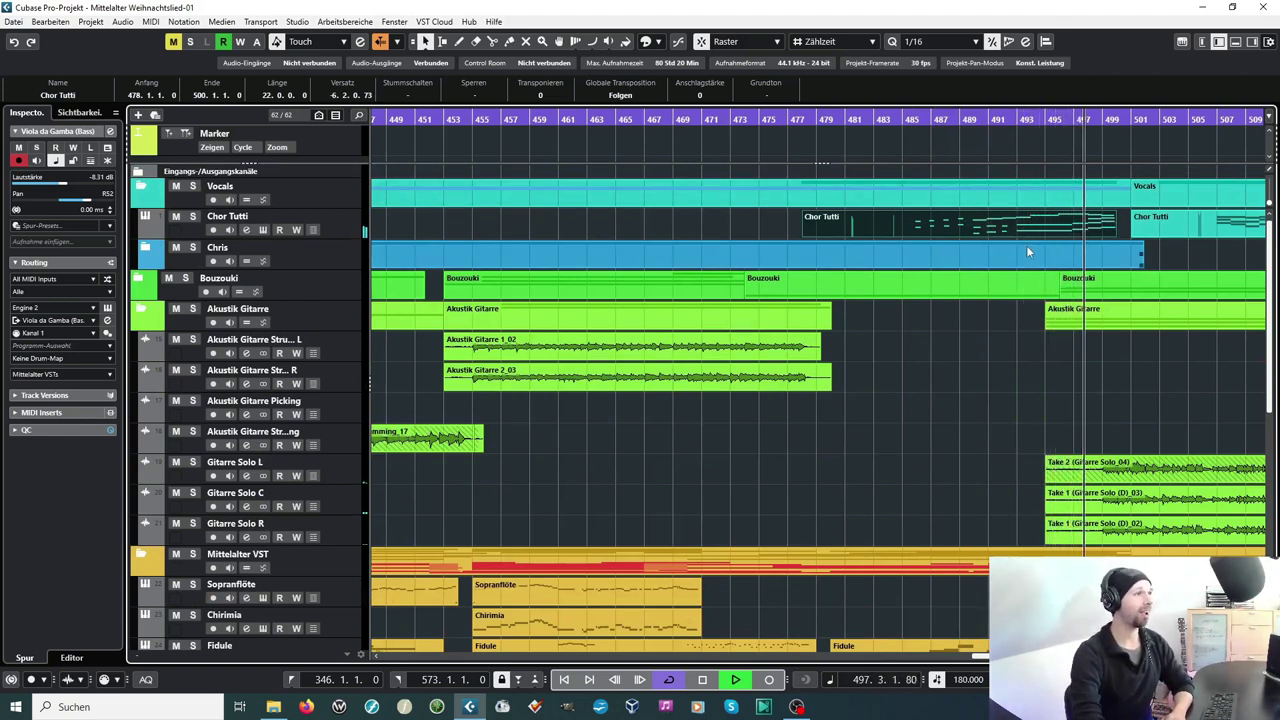
click(1010, 270)
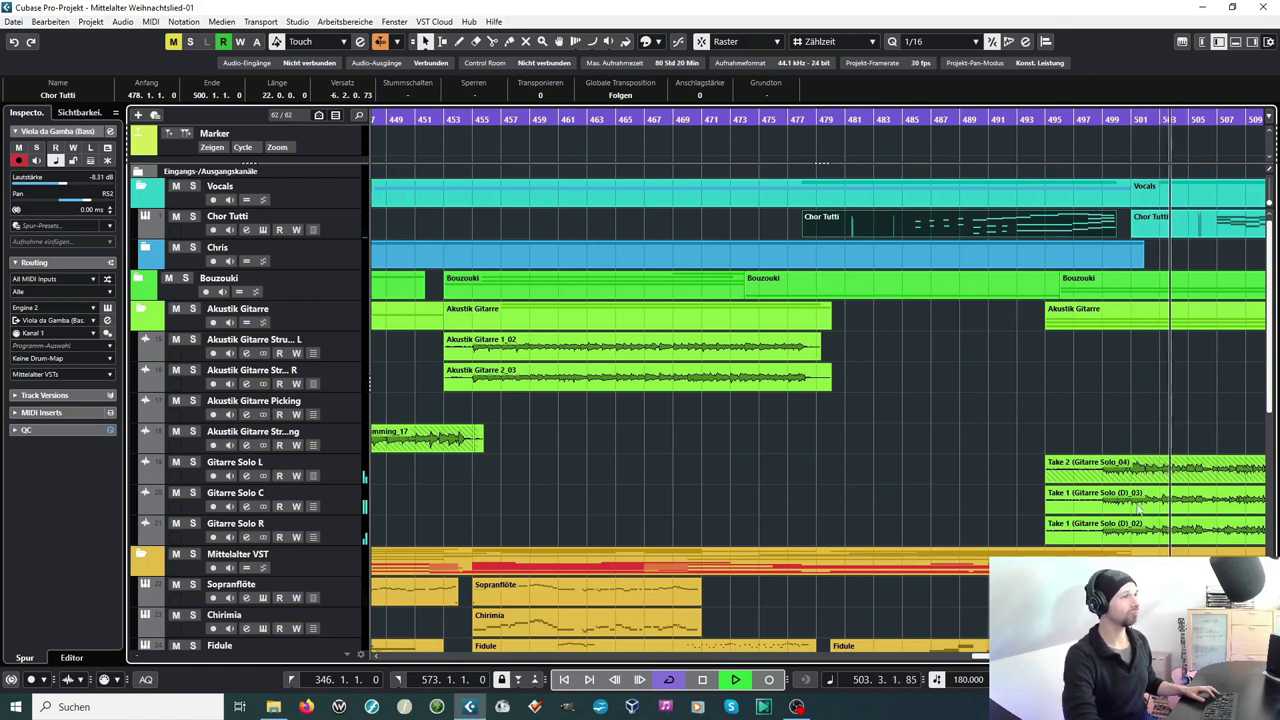
scroll(1000, 520, right, 4)
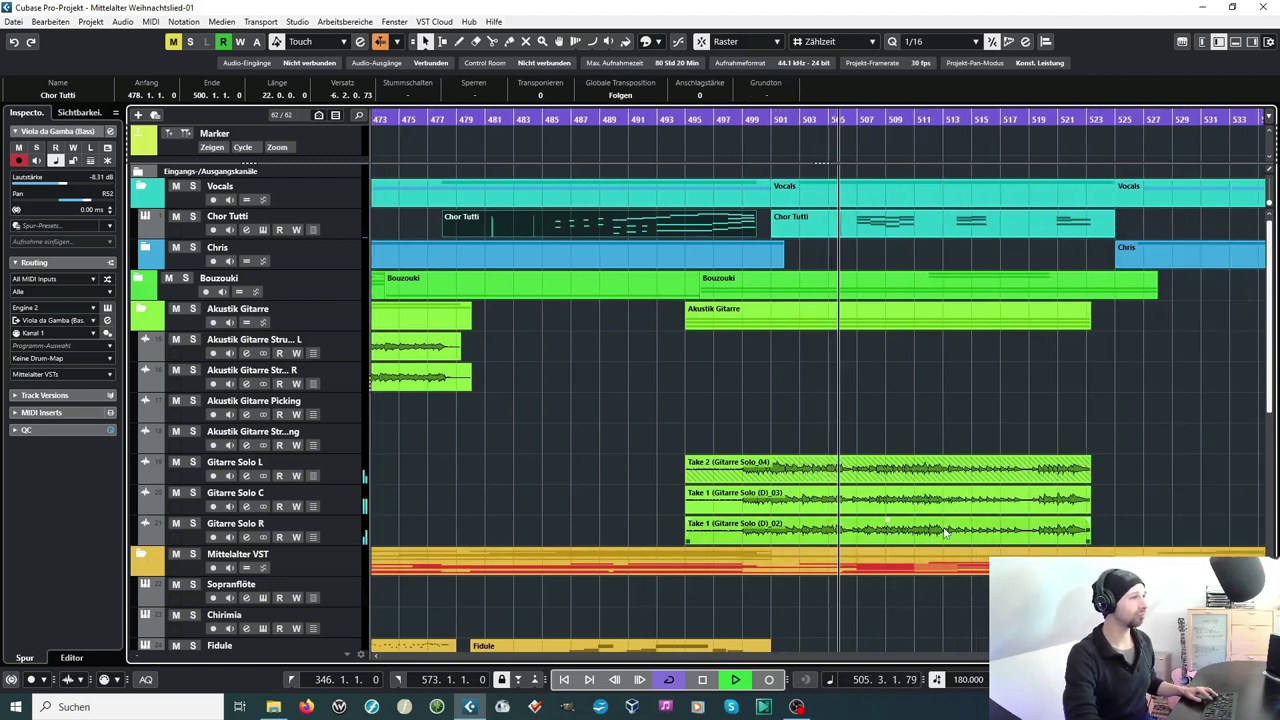
scroll(944, 533, right, 1)
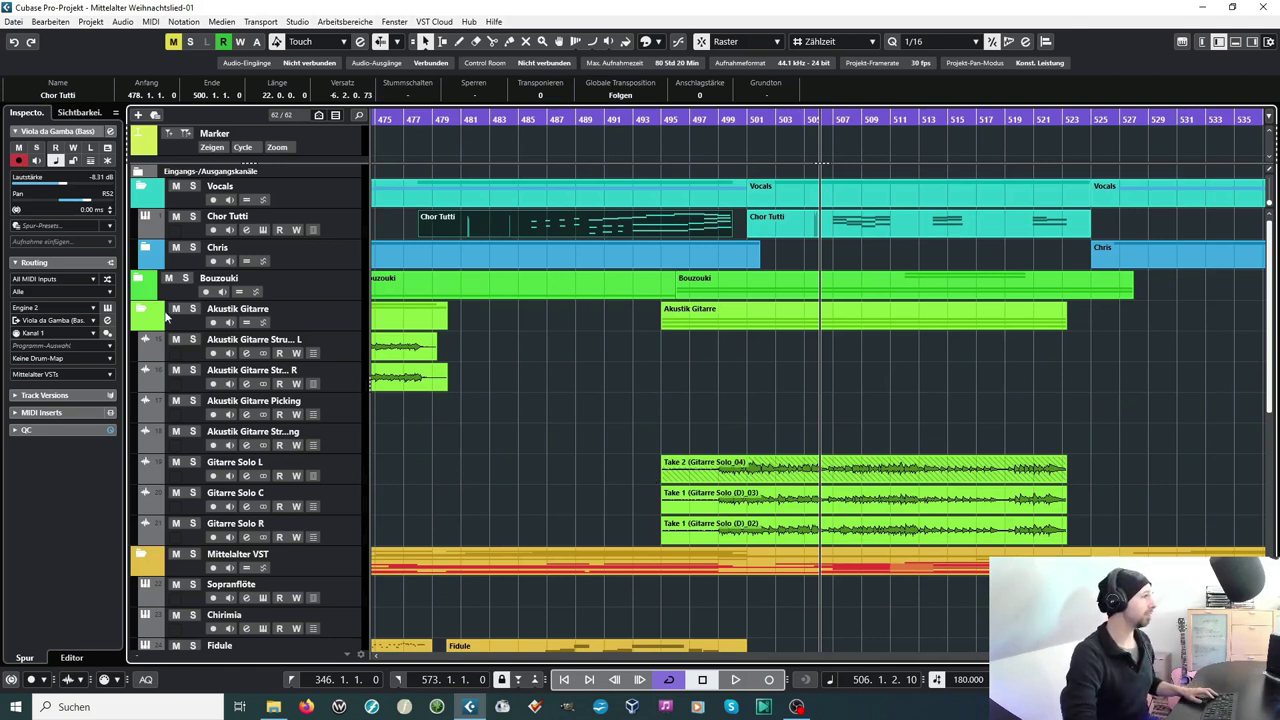
Expand the Bouzouki folder and solo its two Bouzouki Solo Strumming tracks, L and R, together
click(139, 279)
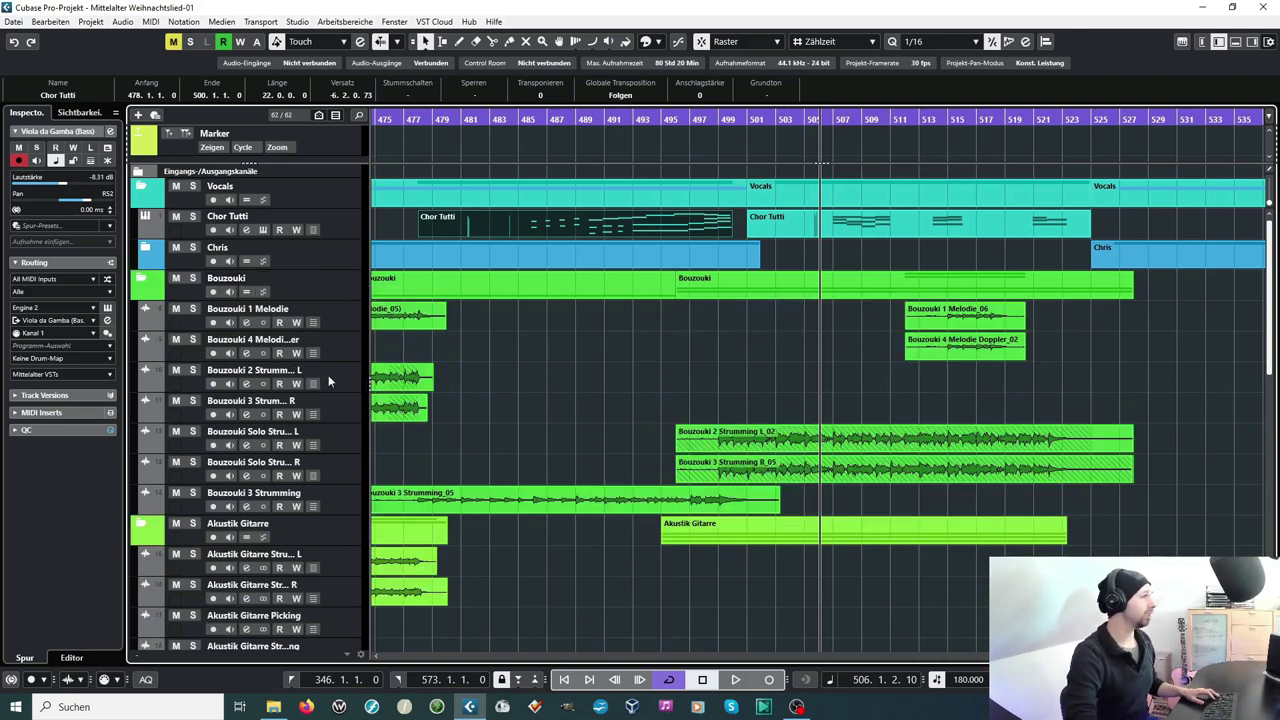
click(353, 442)
click(345, 467)
ctrl+click(341, 442)
key(s)
click(340, 468)
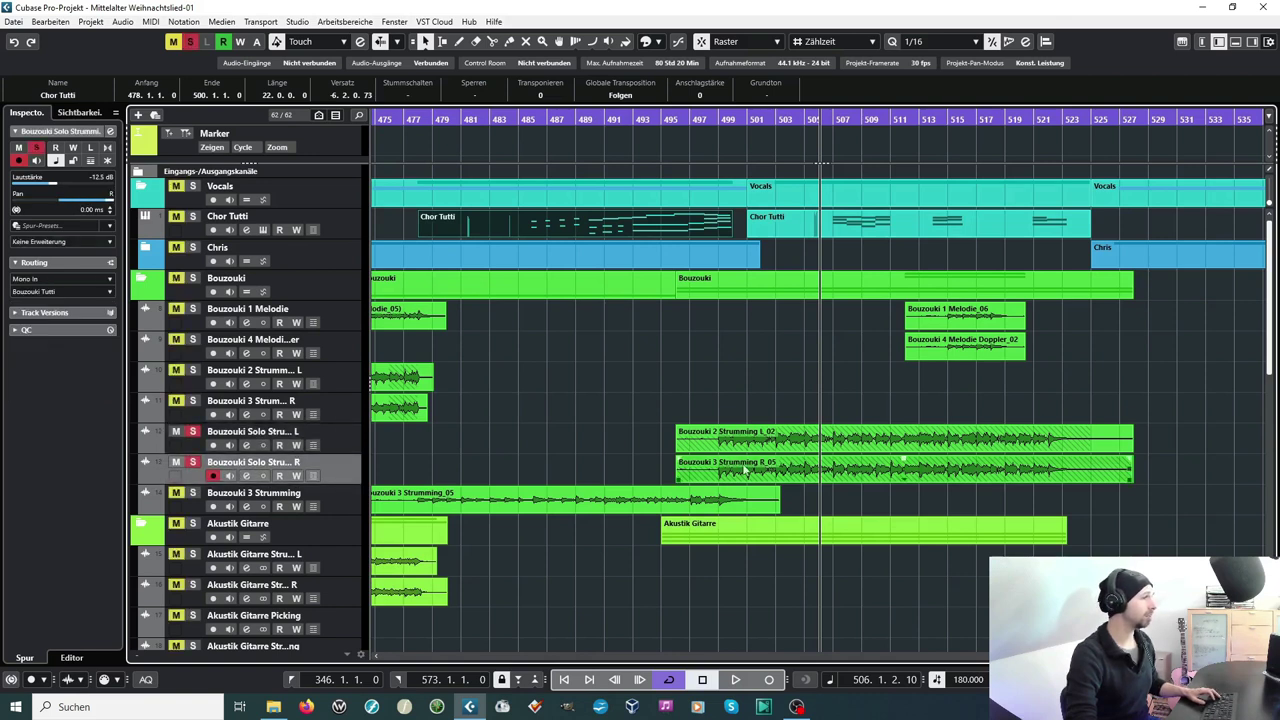
Play the two soloed Bouzouki Solo Strumming tracks from bar 499
click(724, 120)
key(space)
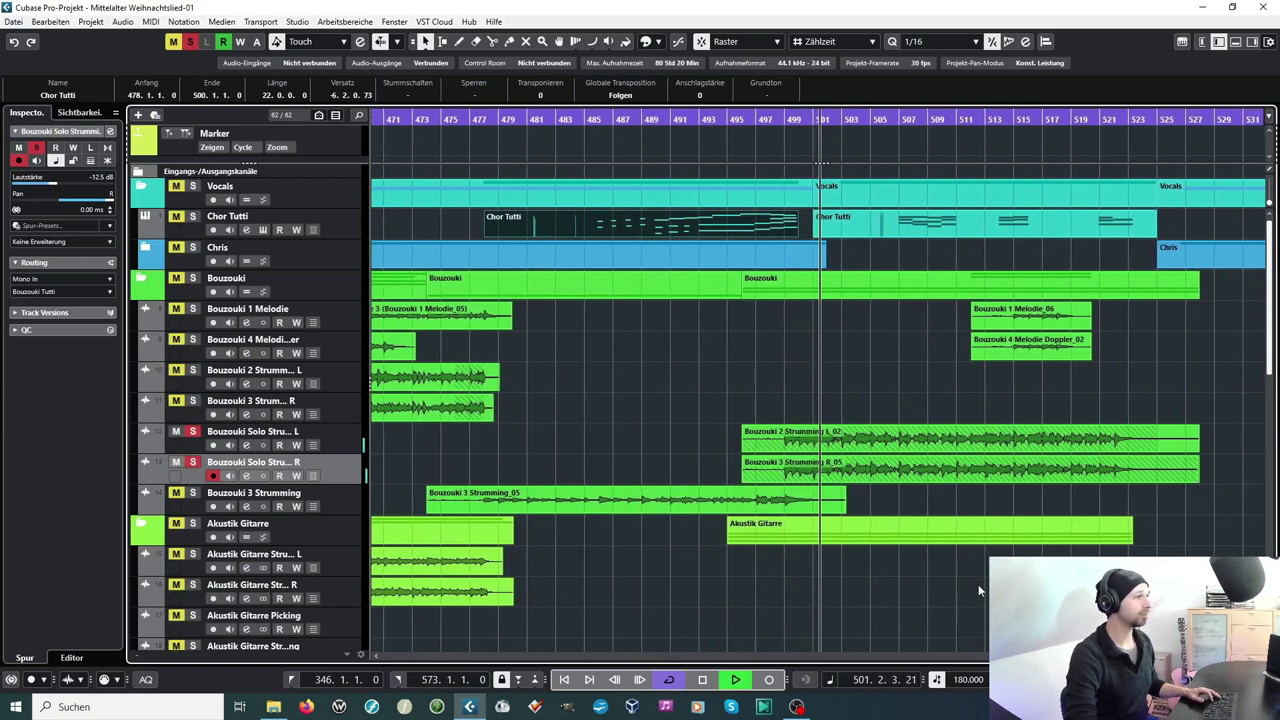
key(space)
Solo only the Viola da Gamba (Bass) track, play it from bar 499 and return the playback position to bar 499
scroll(856, 486, down, 10)
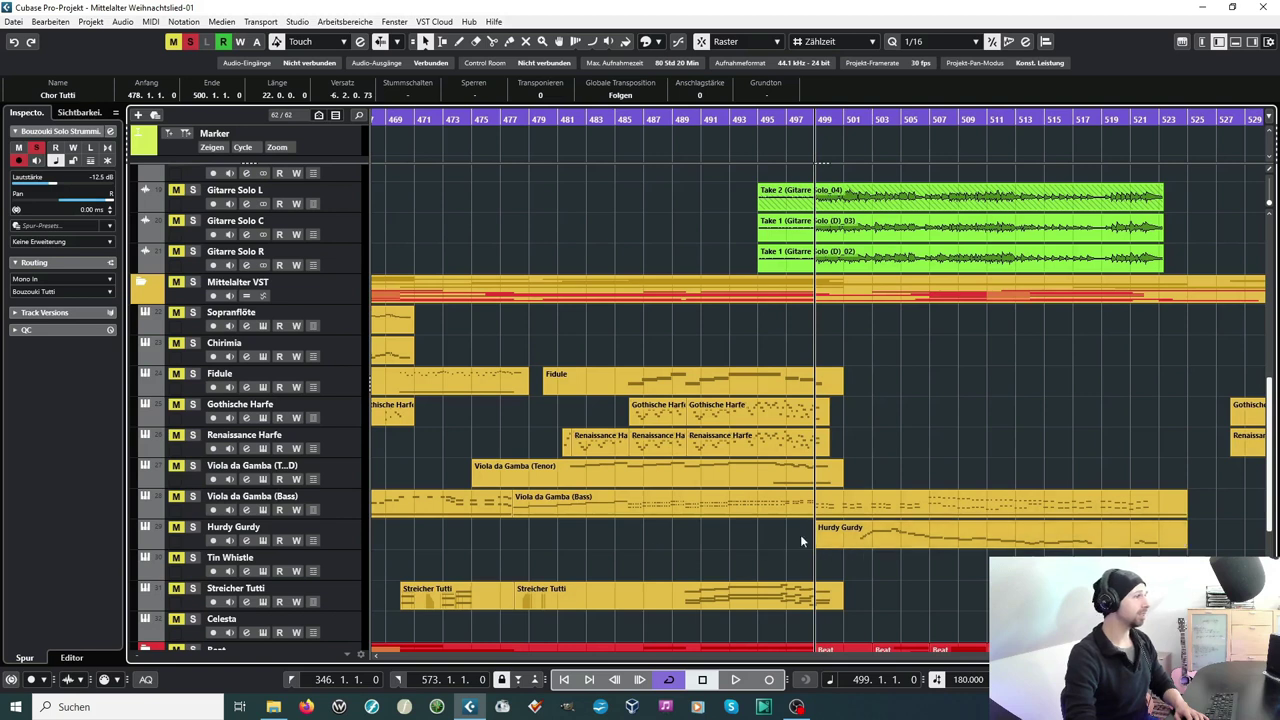
click(336, 514)
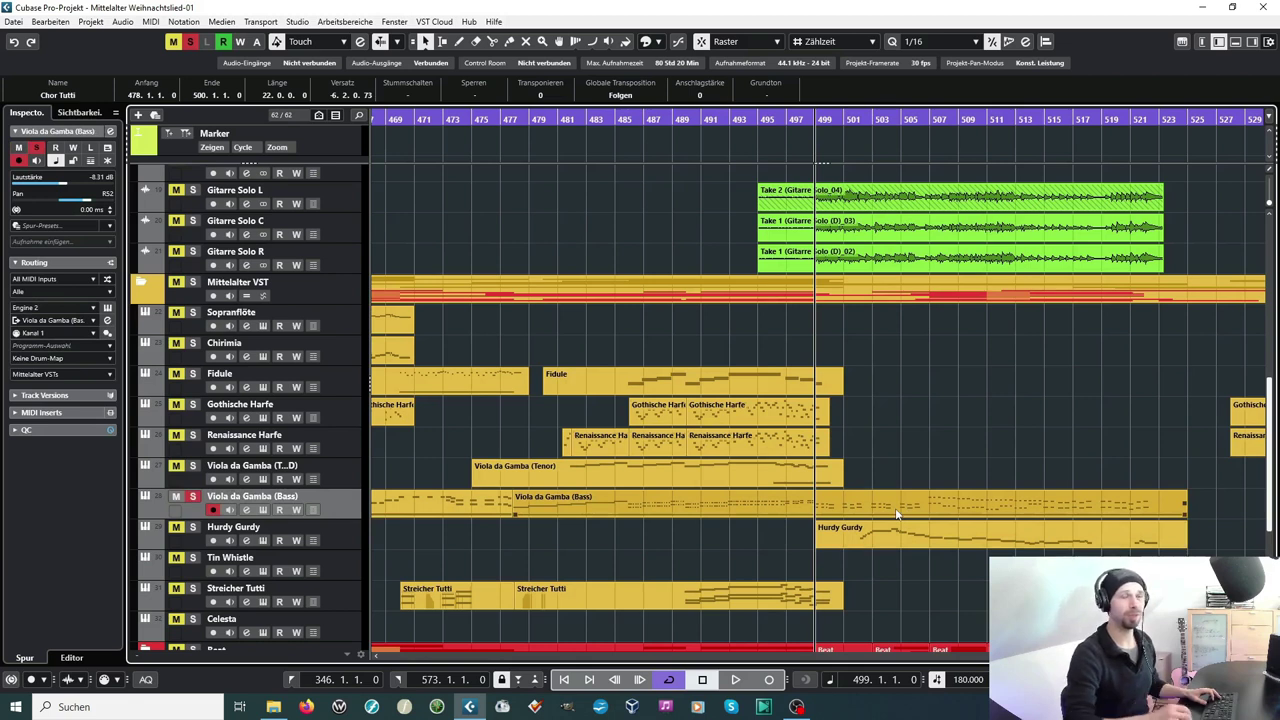
key(space)
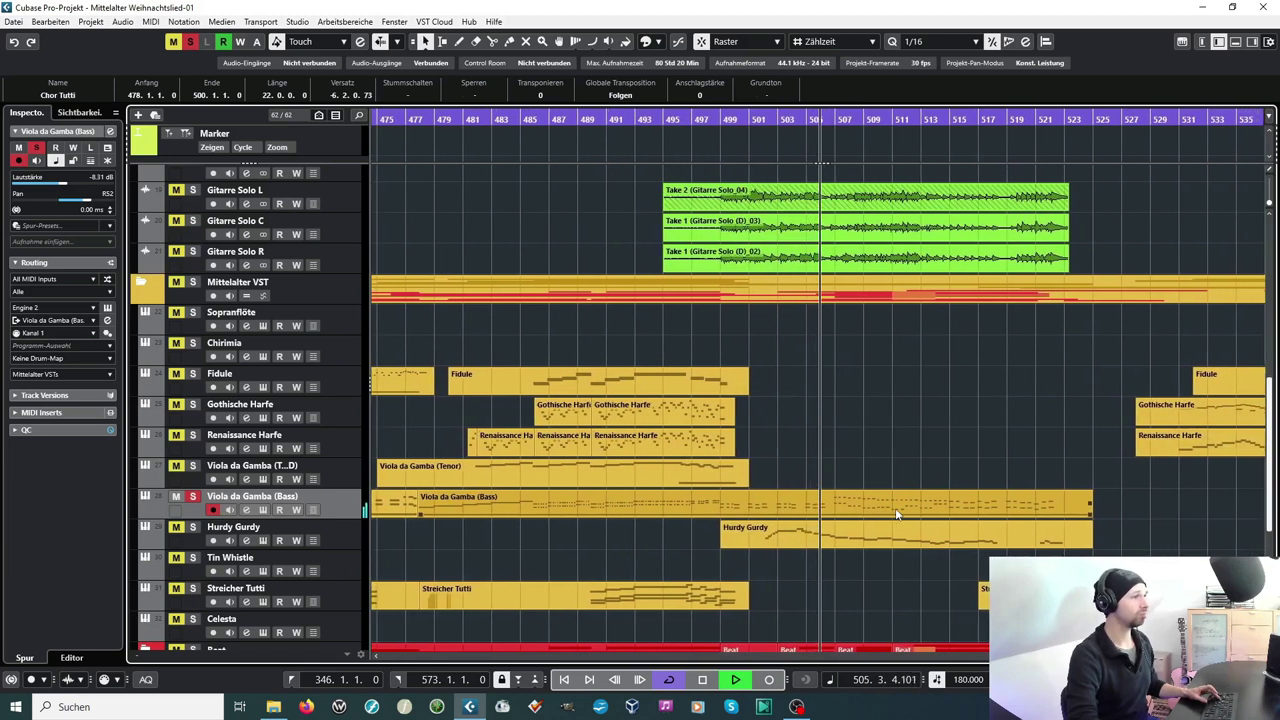
key(space)
key(KP_0)
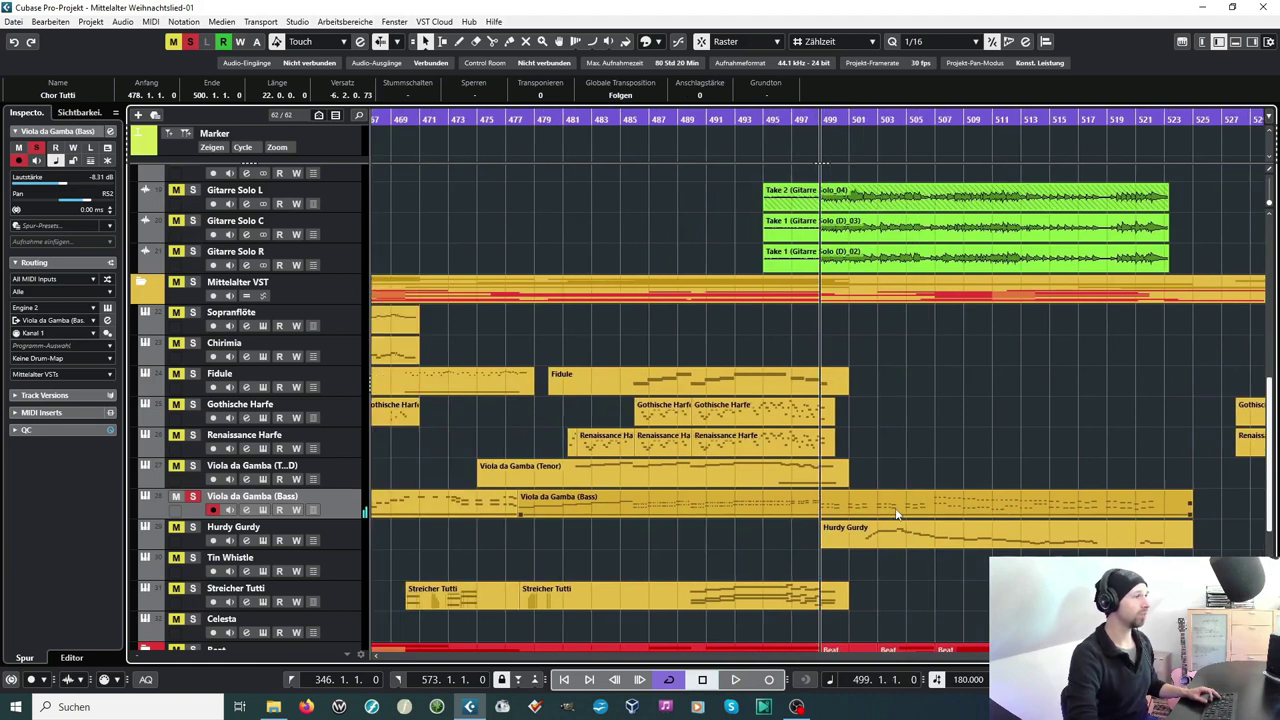
Add the Hurdy Gurdy to the soloed Viola da Gamba (Bass) and play both from bar 499
click(334, 531)
key(space)
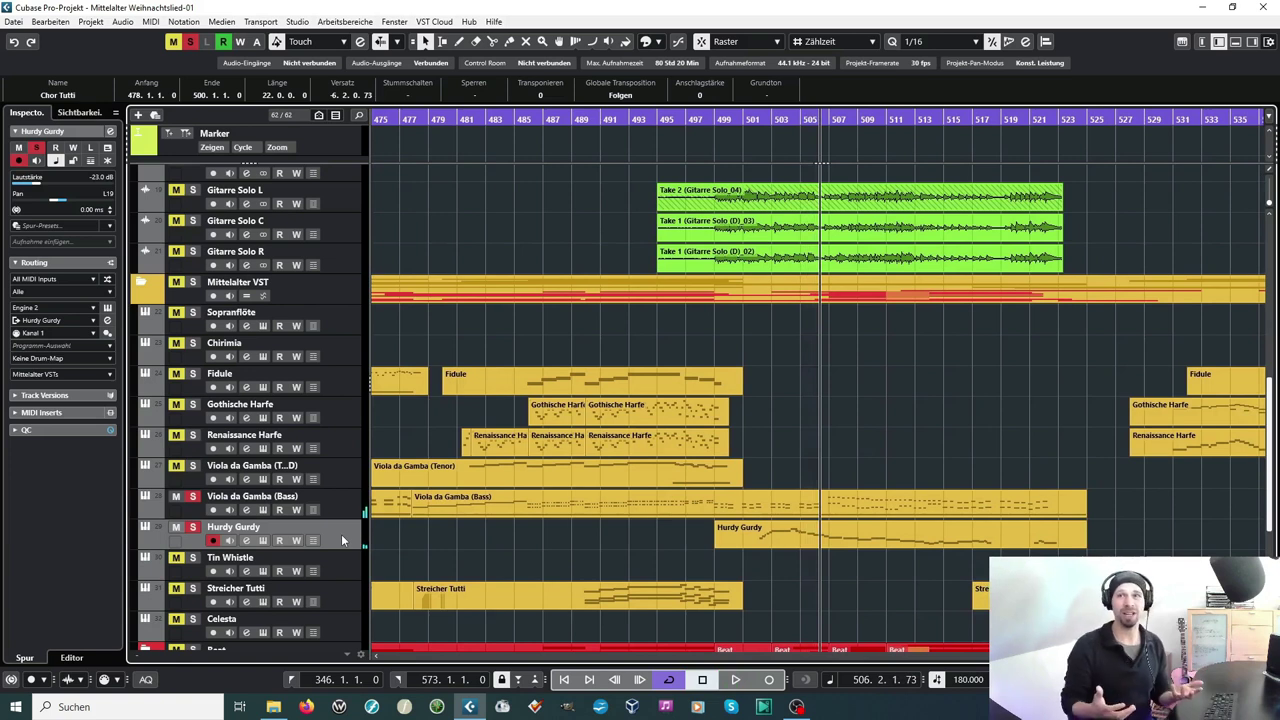
key(space)
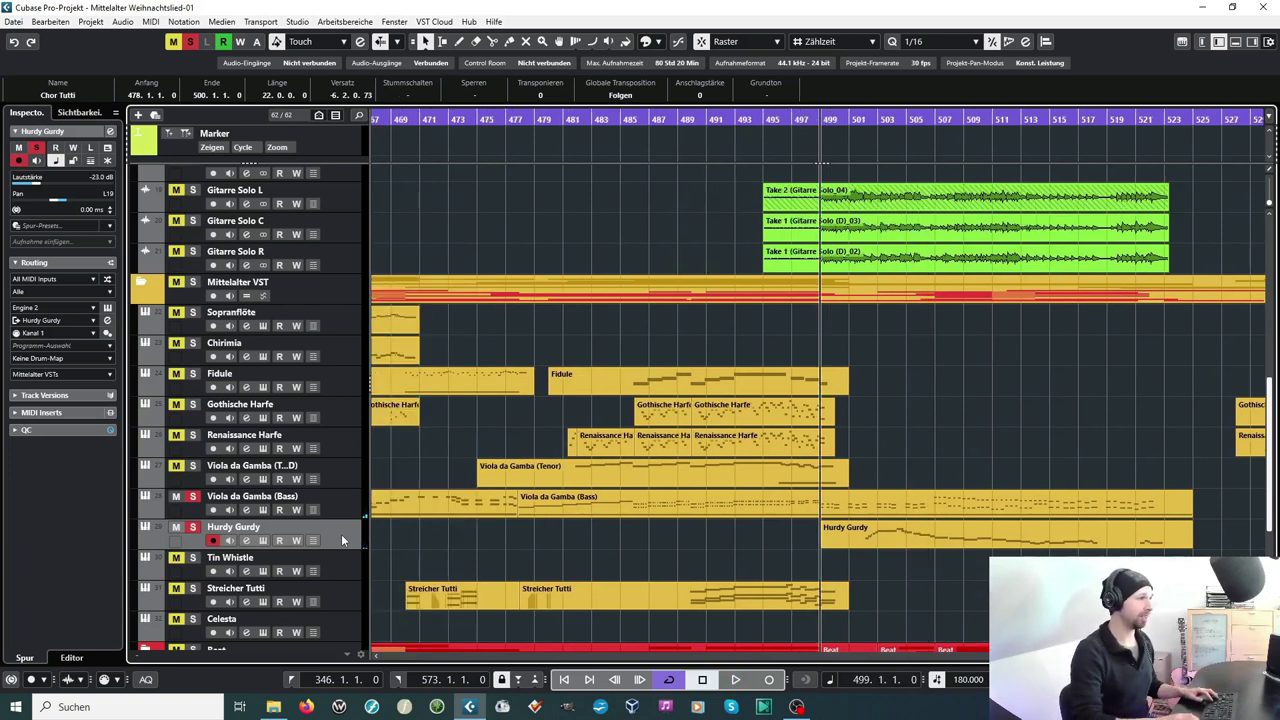
Expand the Beat folder below the Celesta track to show its percussion tracks
scroll(746, 494, down, 3)
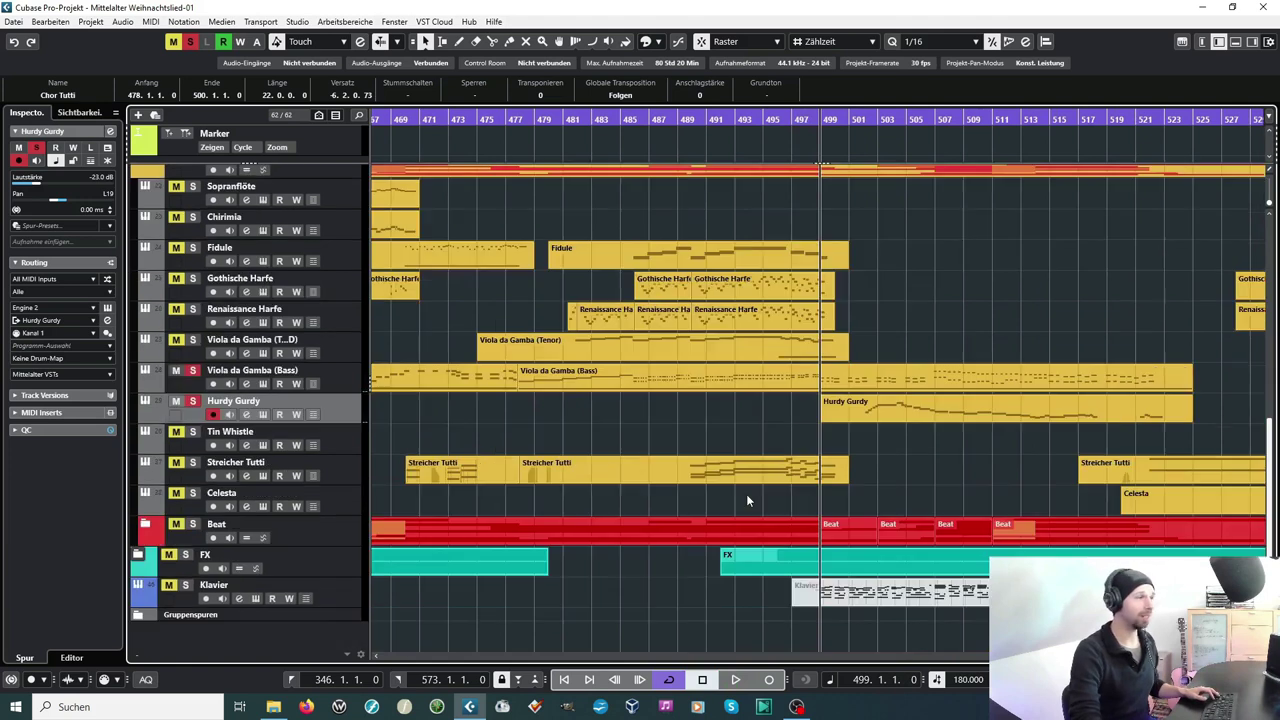
click(146, 524)
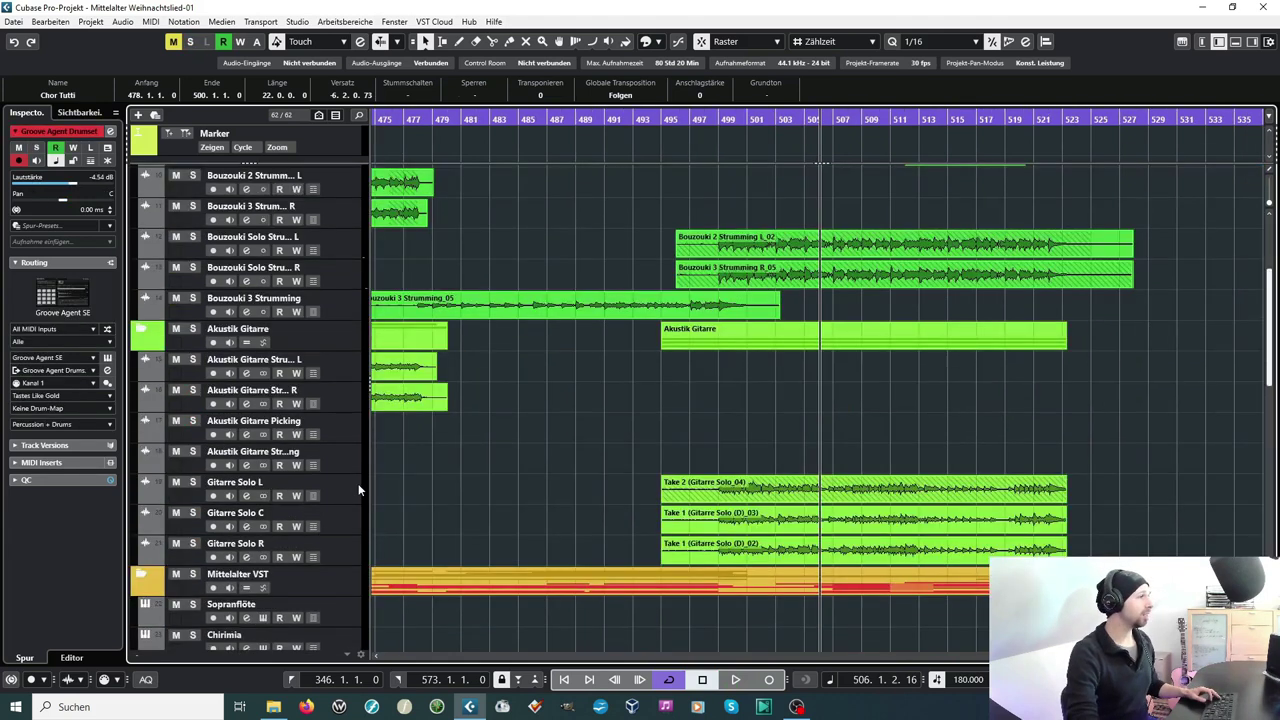
Solo Gitarre Solo C, play it from bar 499, and add Gitarre Solo L and R to the solo during playback
click(350, 512)
key(s)
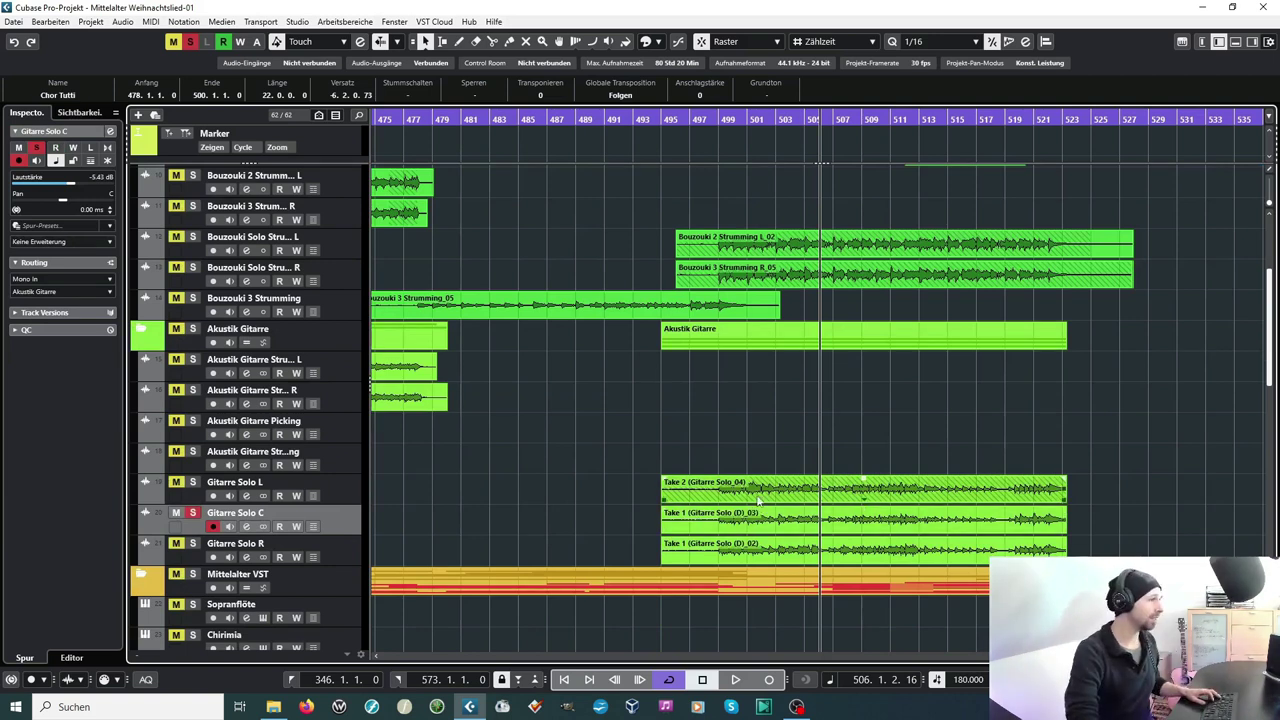
click(723, 120)
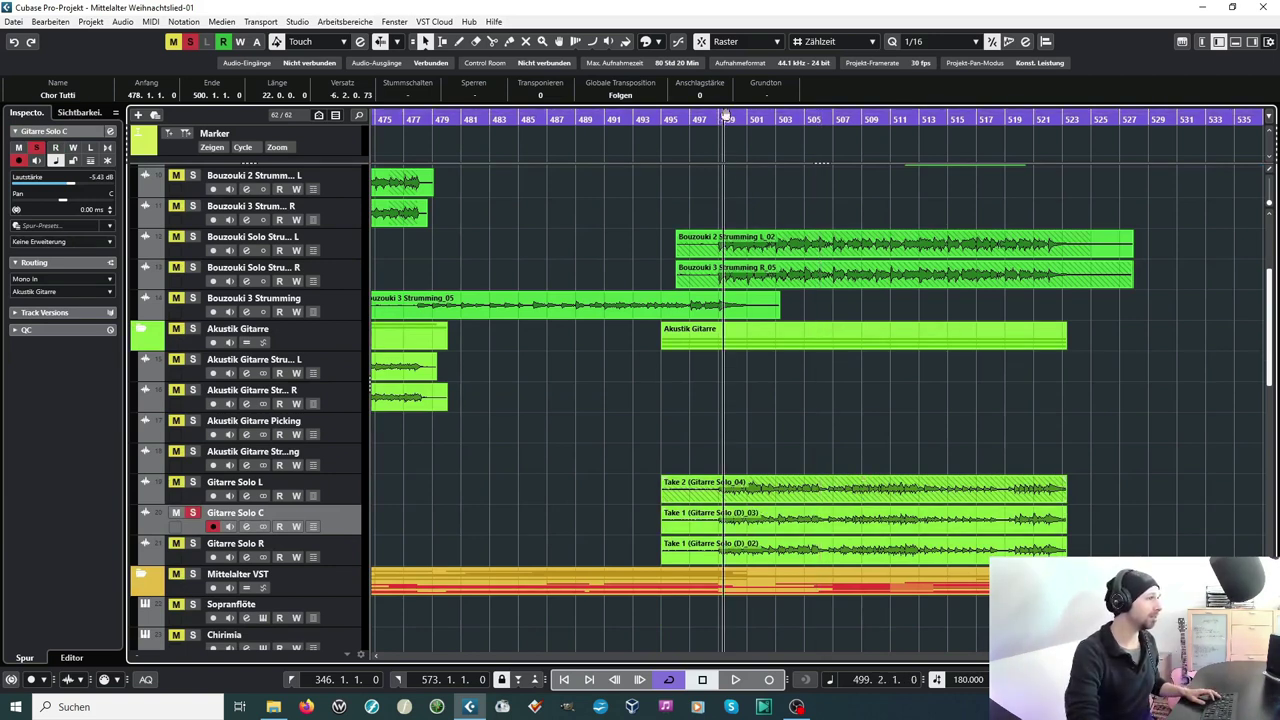
key(space)
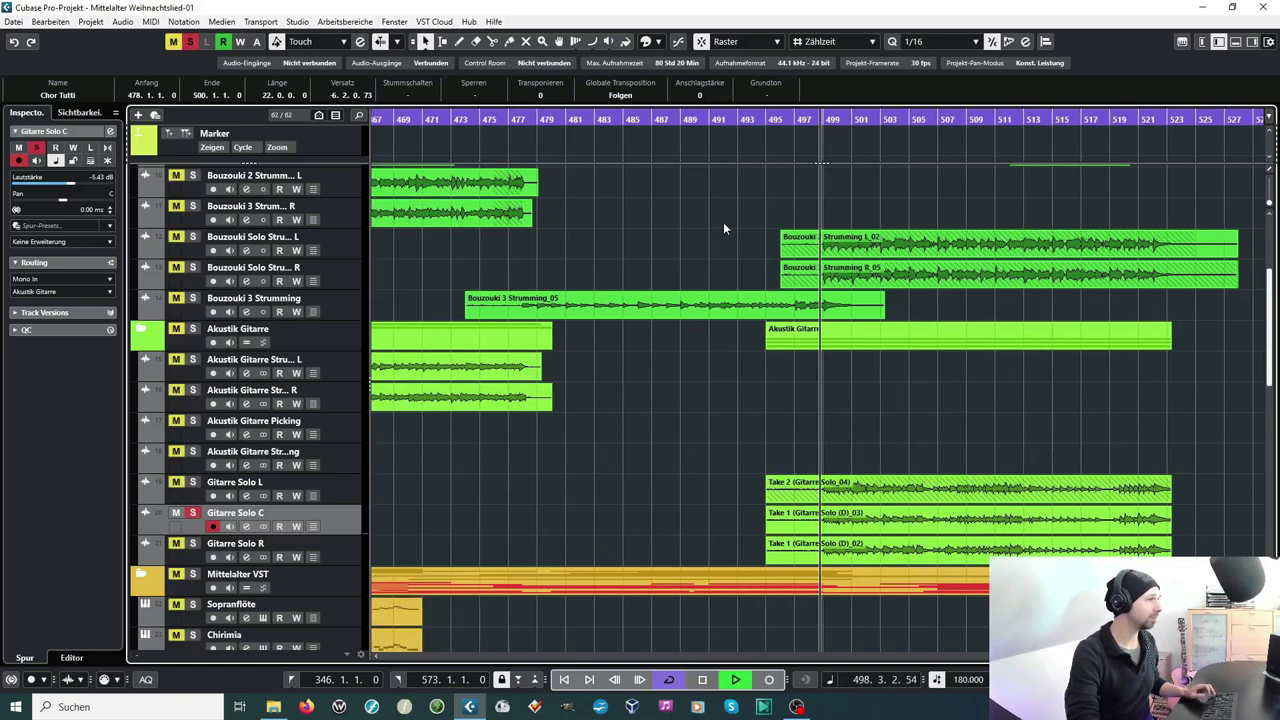
click(193, 484)
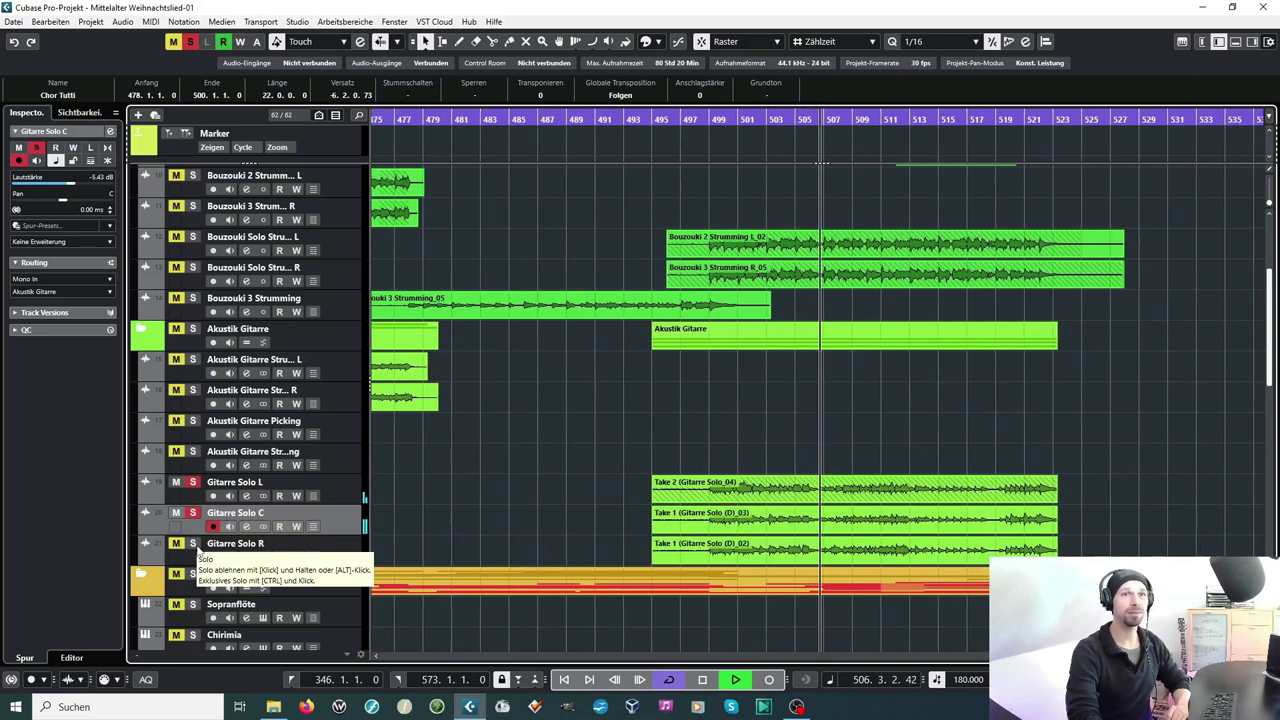
click(193, 544)
click(215, 550)
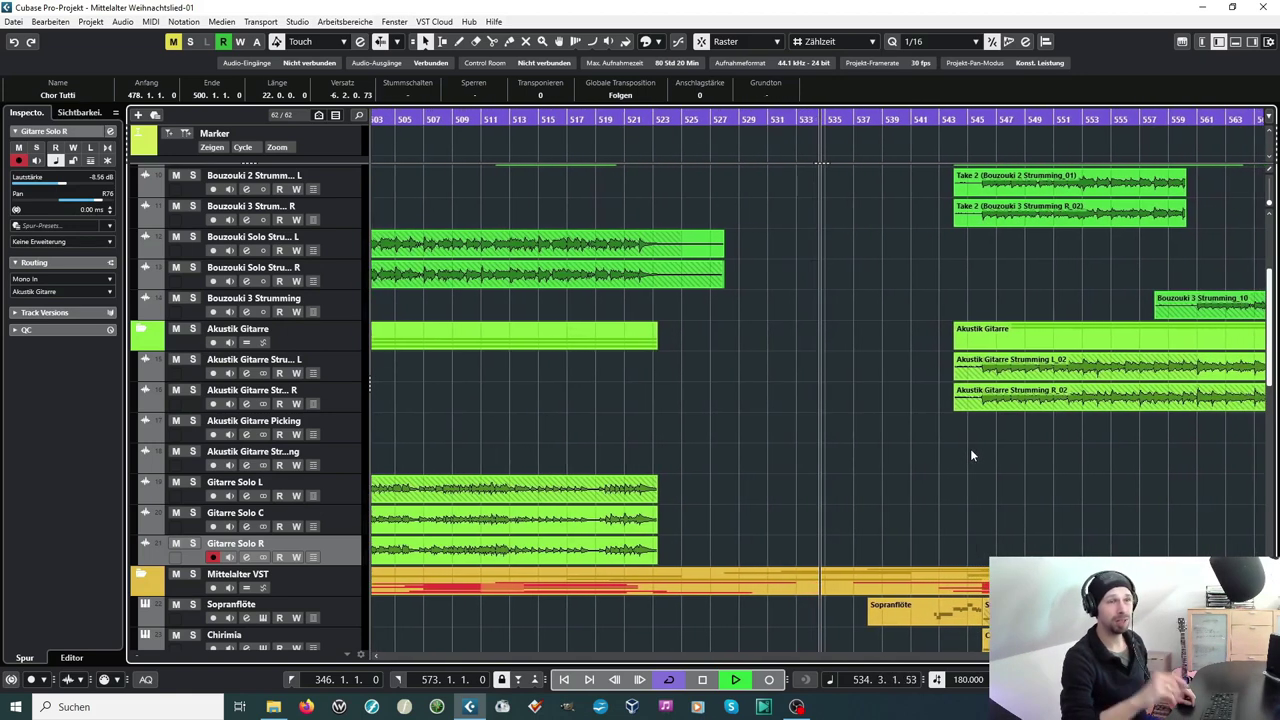
Select the Celesta track and listen to the passage with the Celesta and the two harps around bars 530 to 540
scroll(971, 460, down, 5)
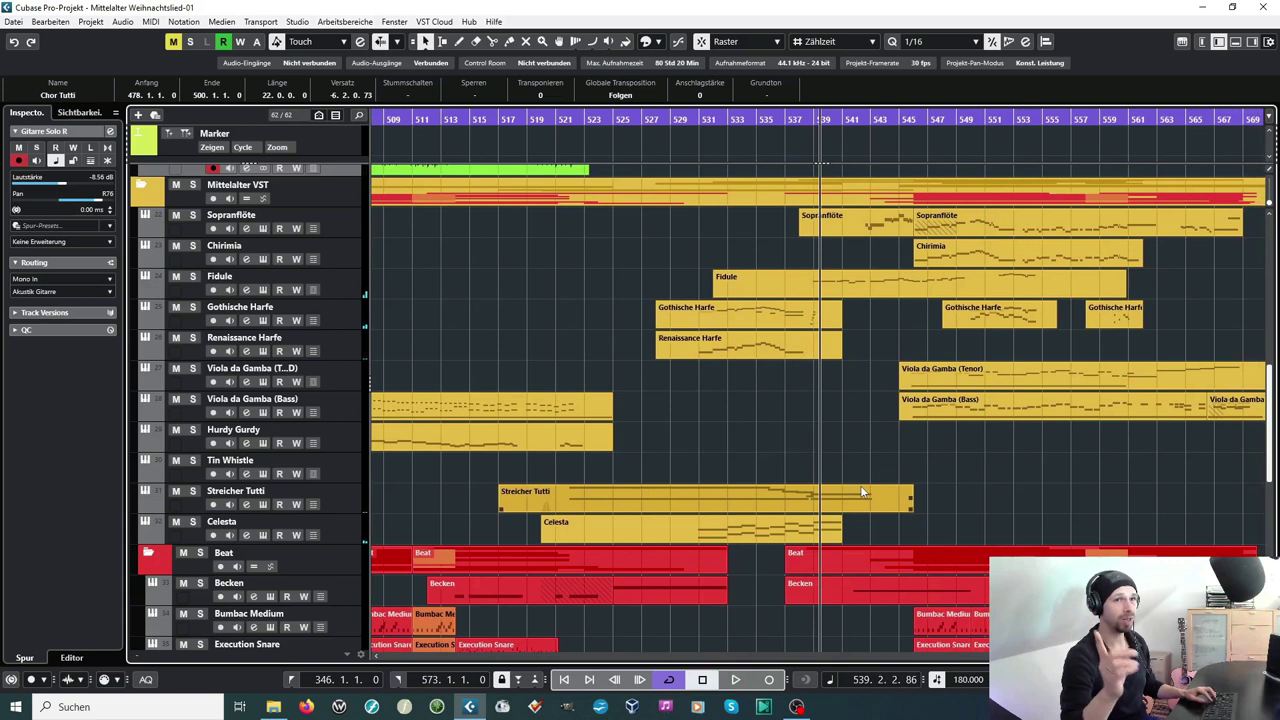
click(672, 535)
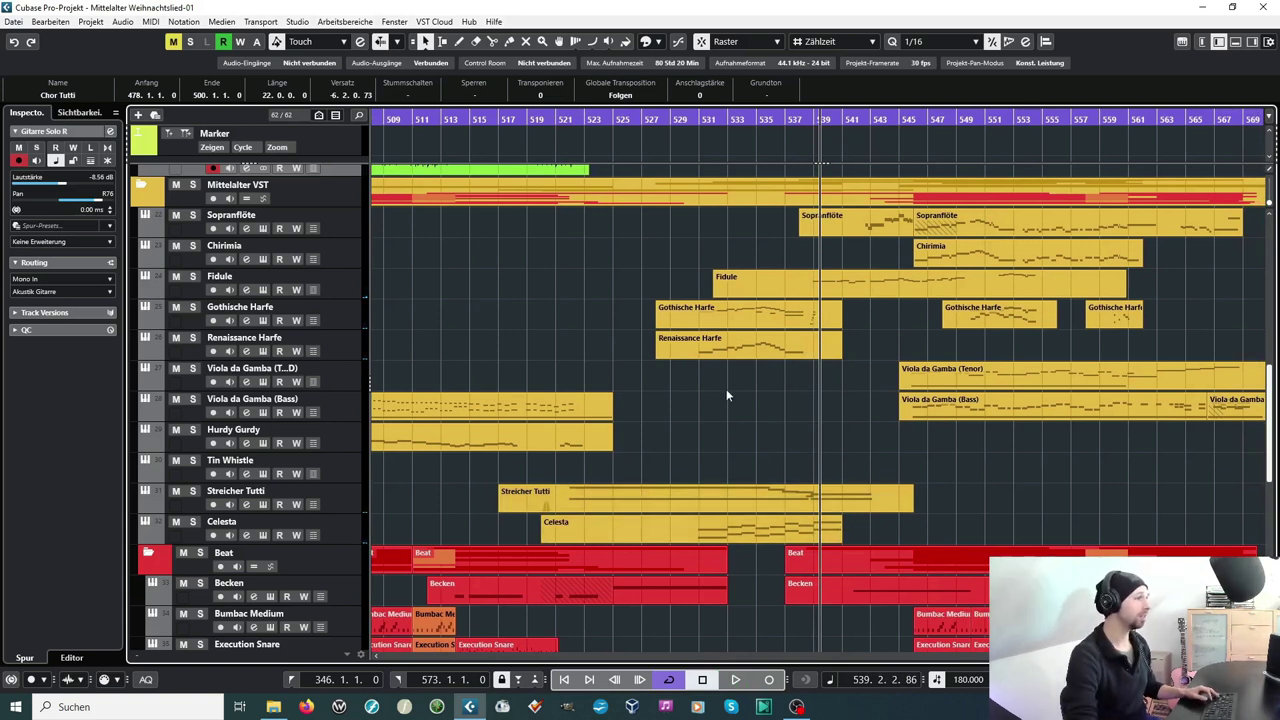
key(space)
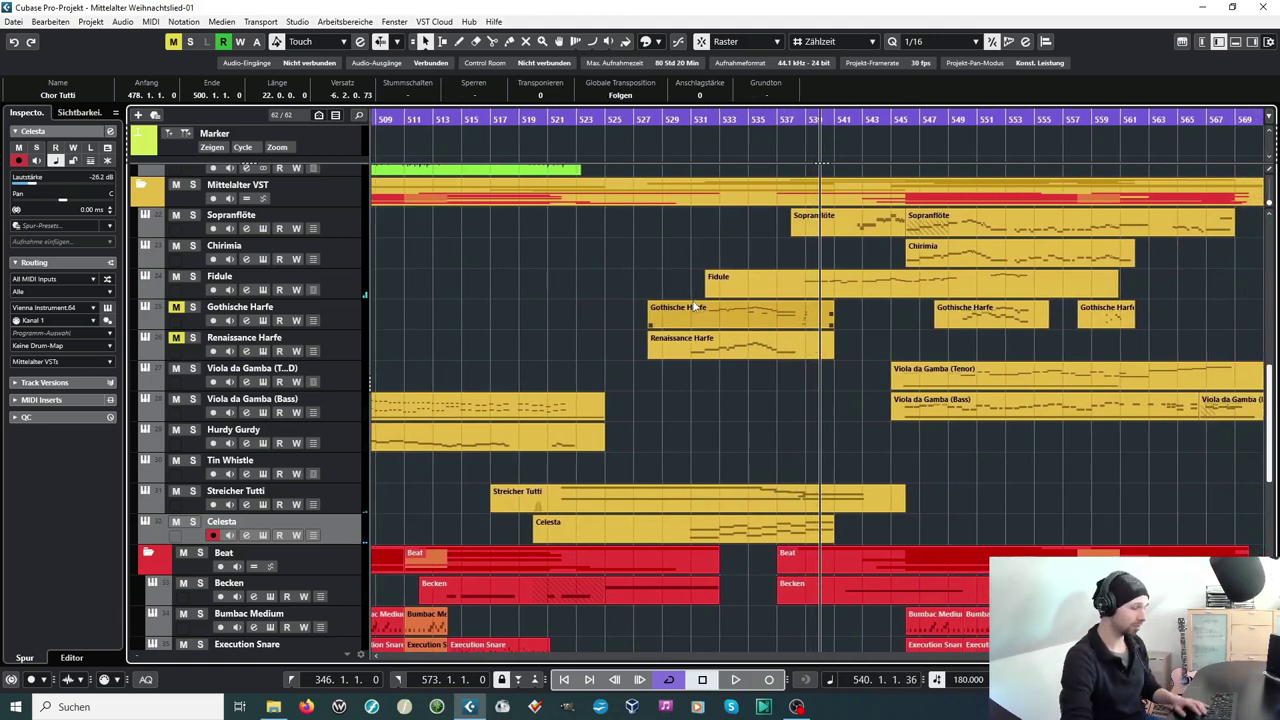
key(space)
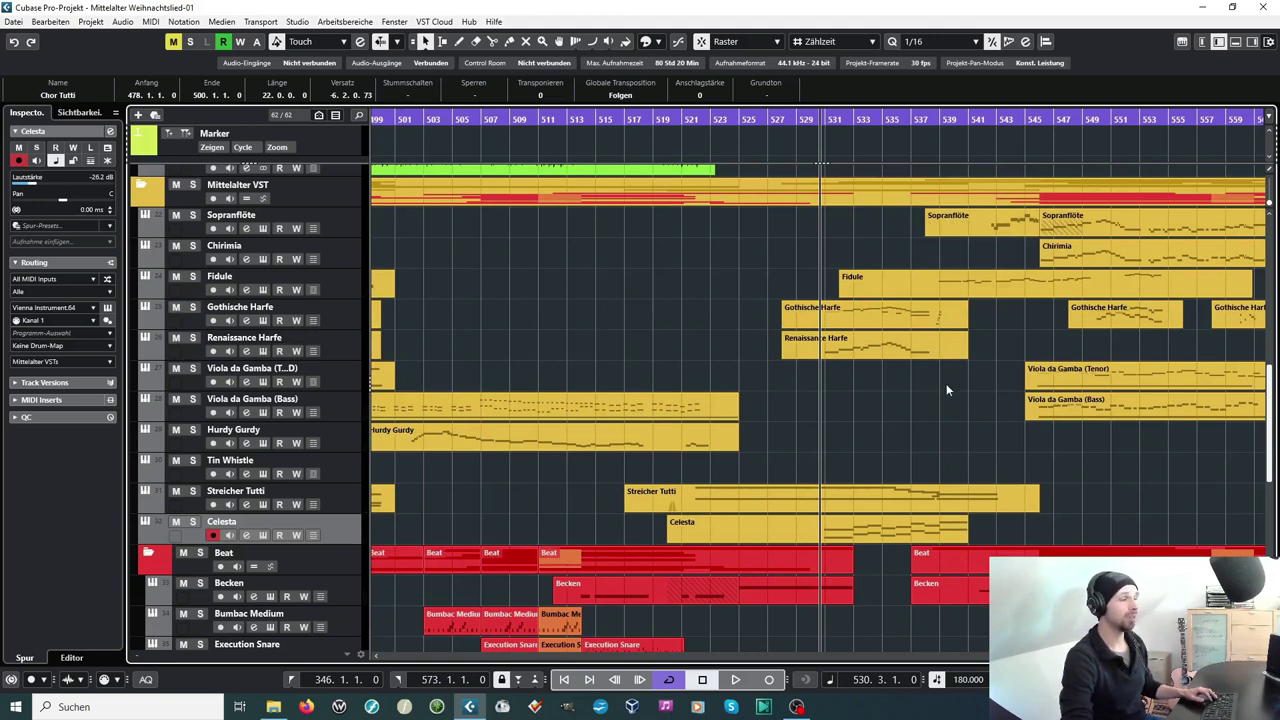
Play the mix from bar 530 to the end of the song and expand the Mittelalter VST folder
key(space)
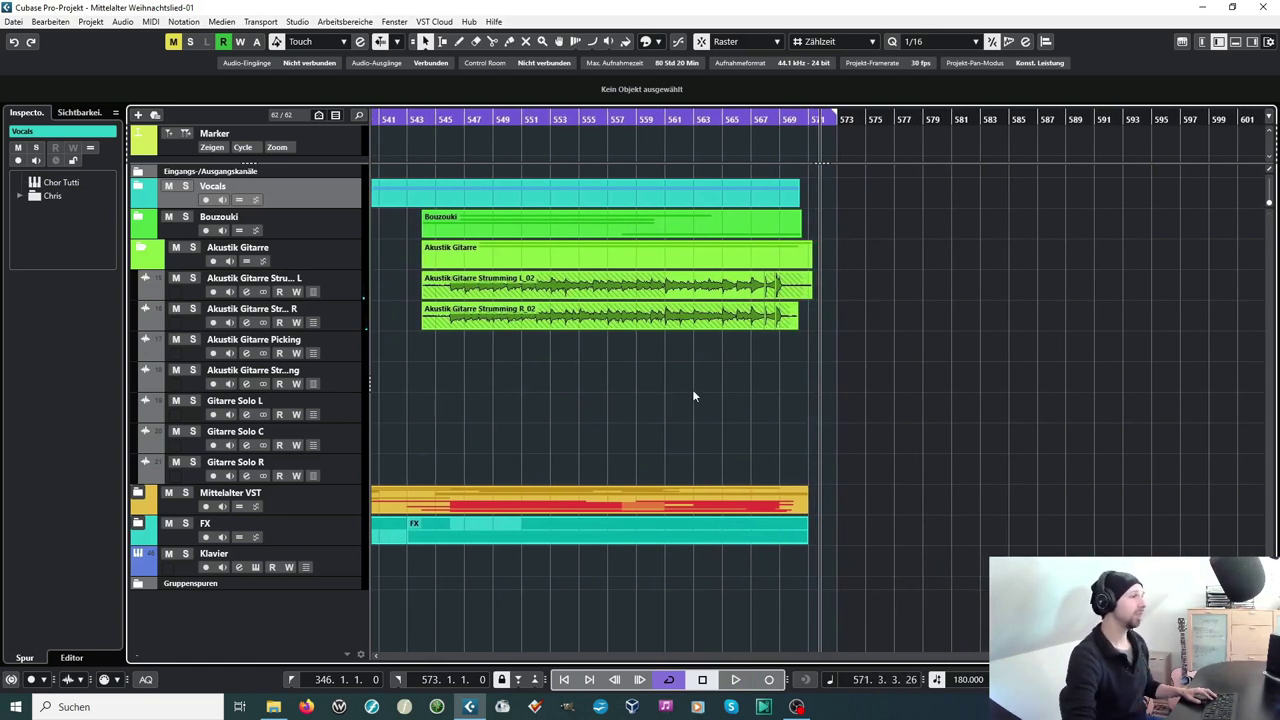
click(137, 494)
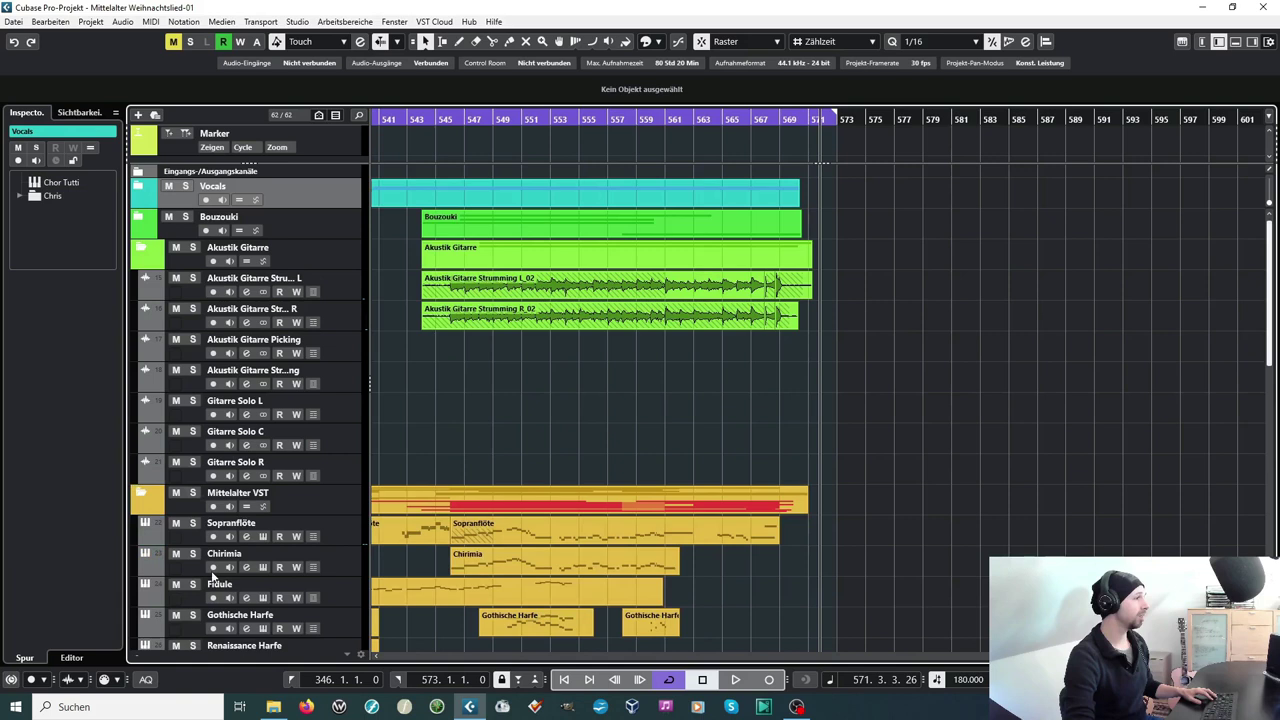
scroll(426, 594, down, 4)
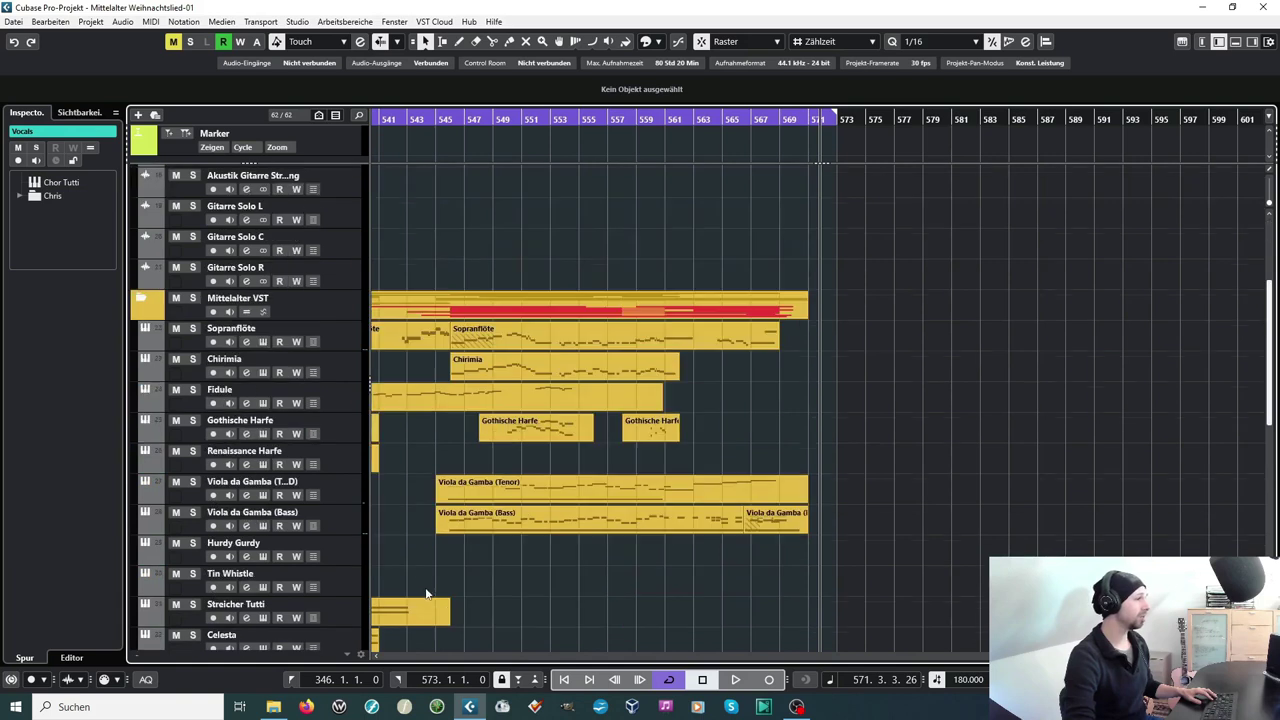
Solo the Viola da Gamba tenor and bass tracks and play their closing passage from around bar 566
click(352, 486)
key(s)
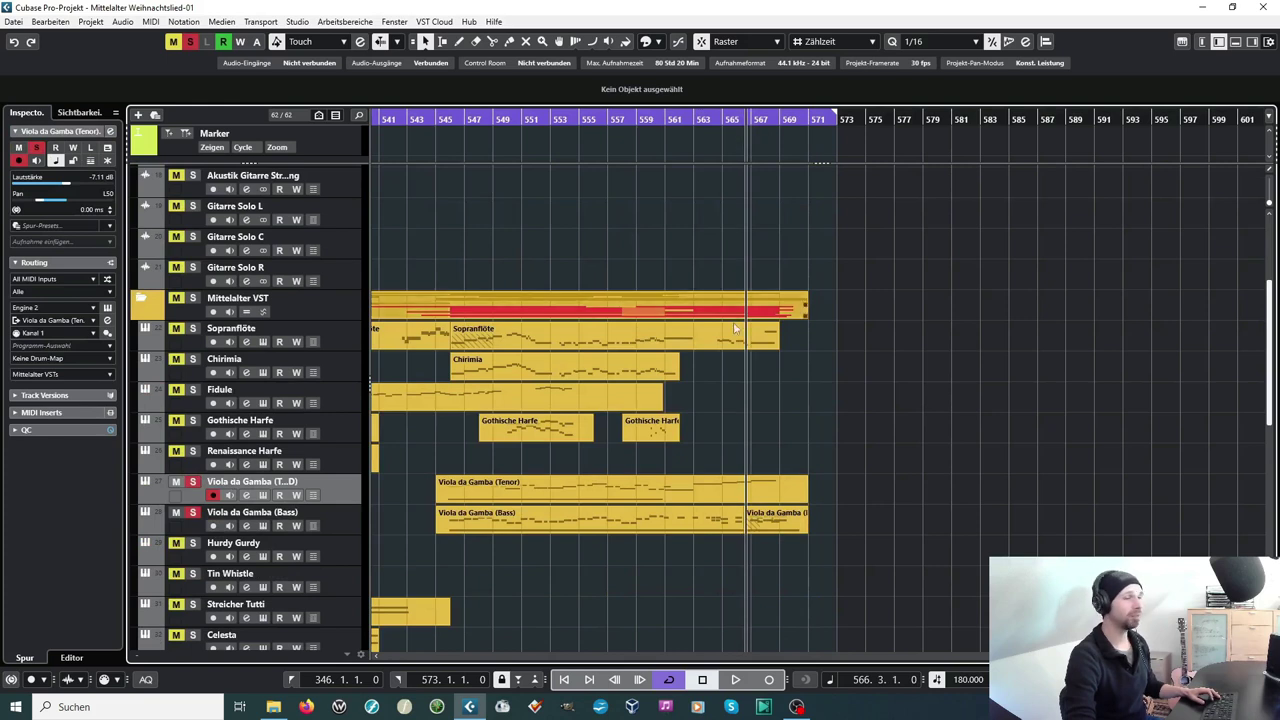
scroll(731, 341, left, 3)
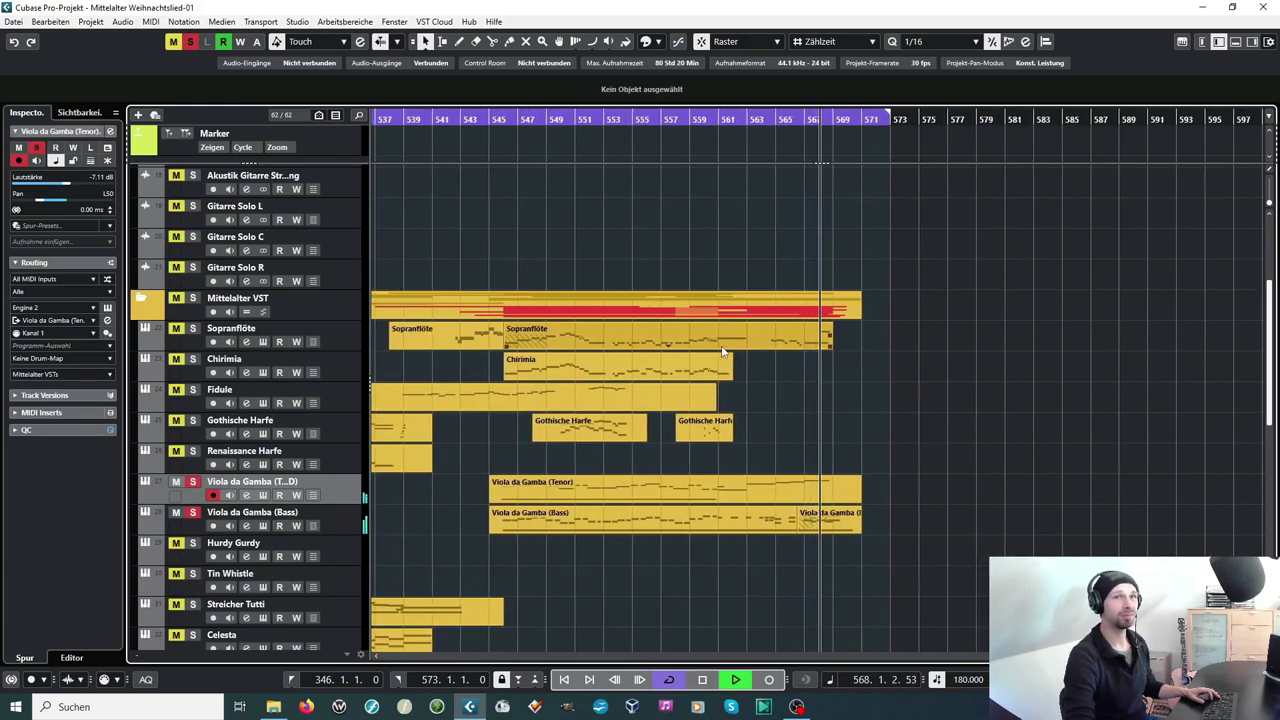
key(space)
key(Down)
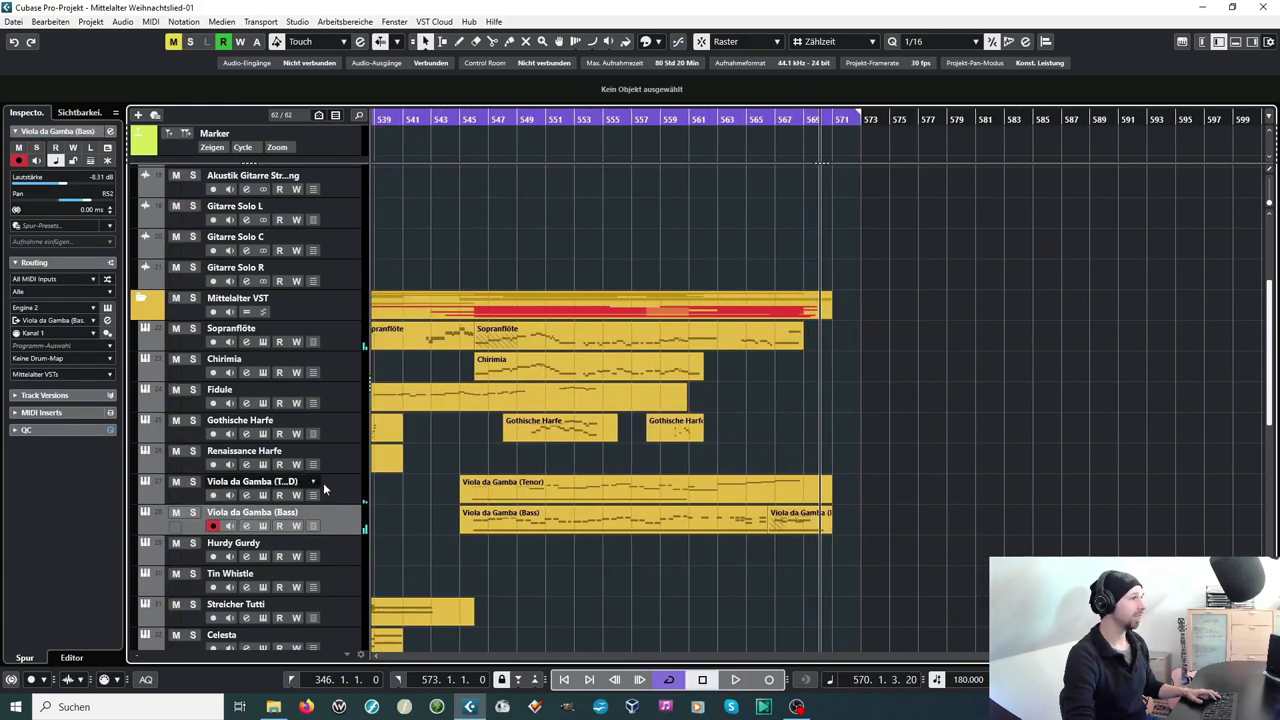
Mute both Viola da Gamba tracks, play the song's ending without them, and unmute them
key(m)
click(355, 516)
key(m)
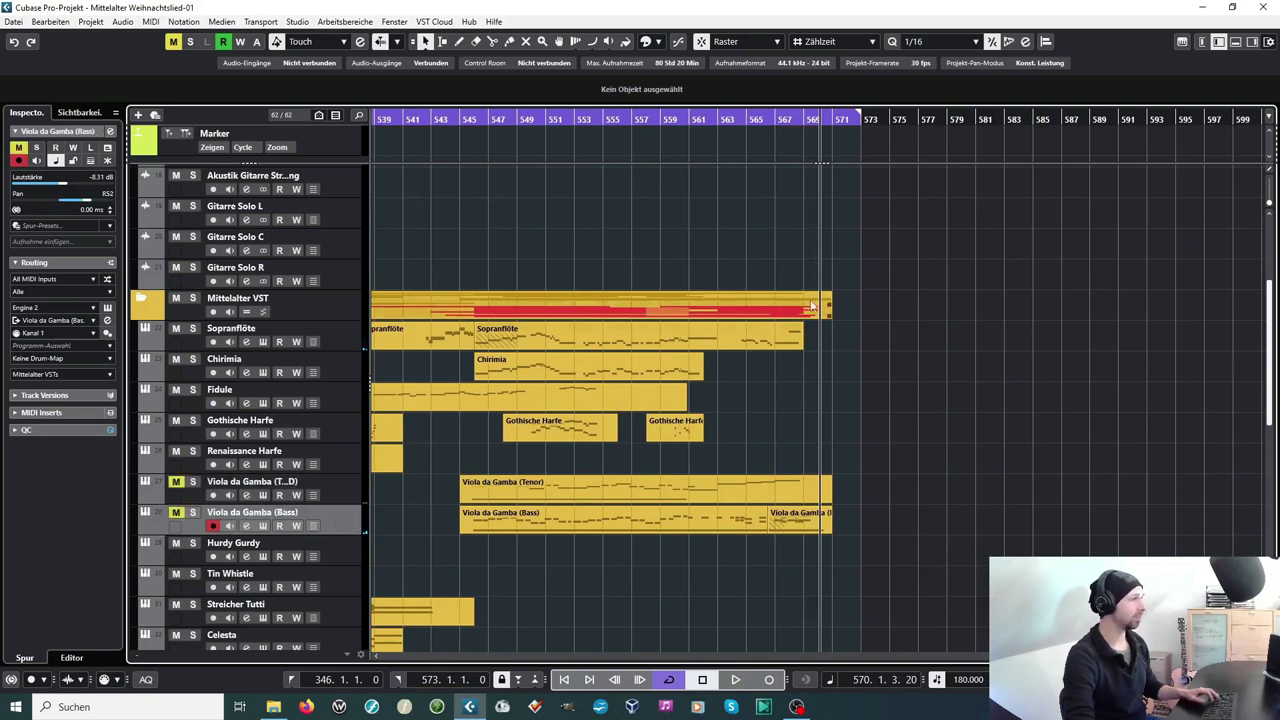
scroll(747, 119, left, 3)
key(space)
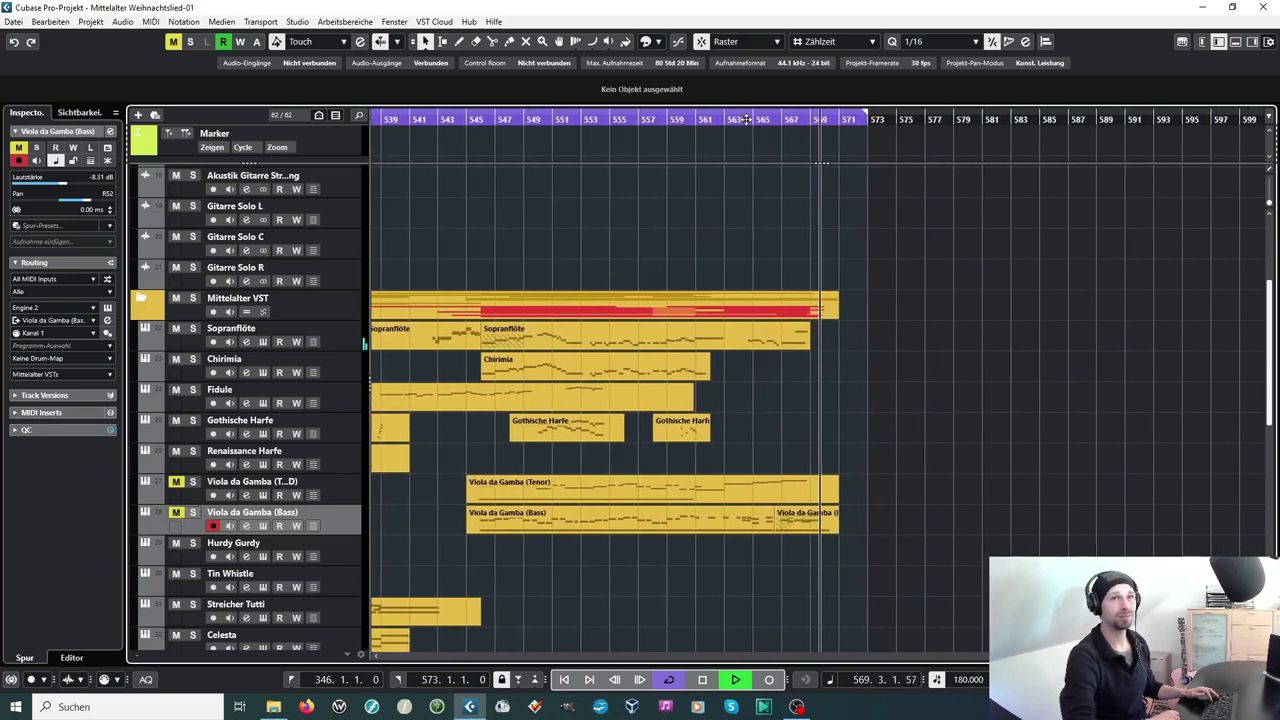
key(space)
click(335, 490)
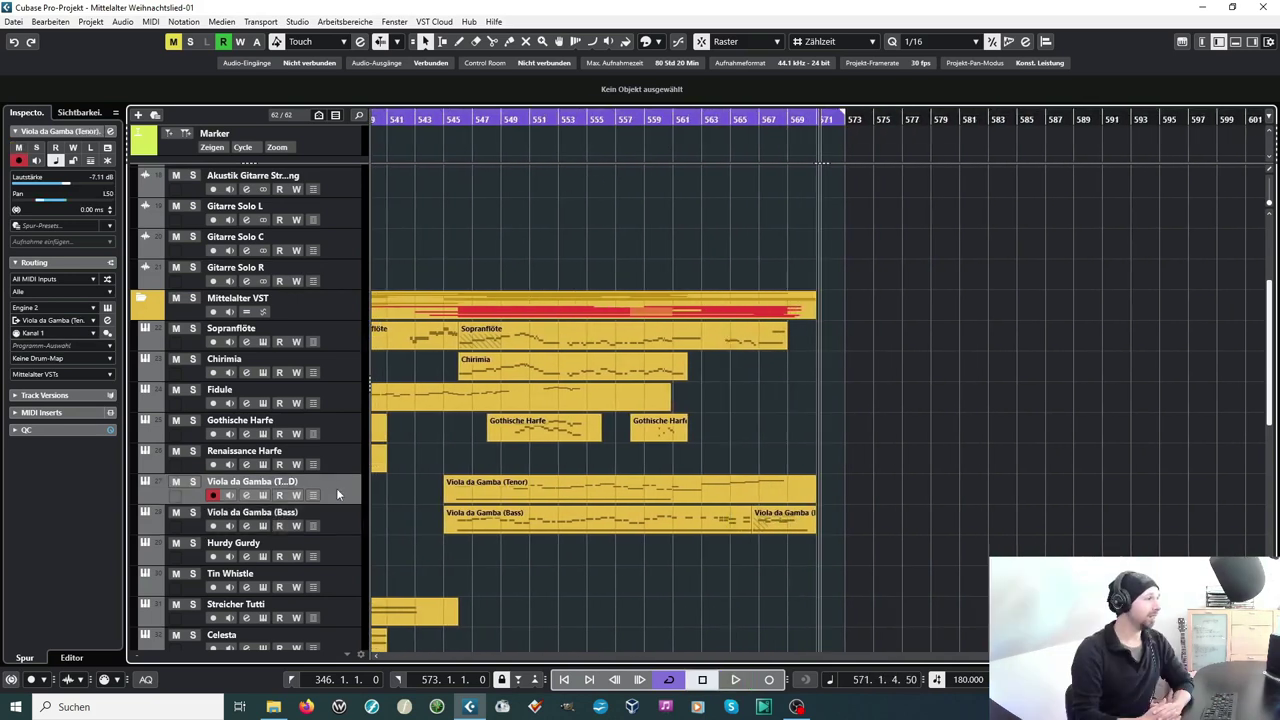